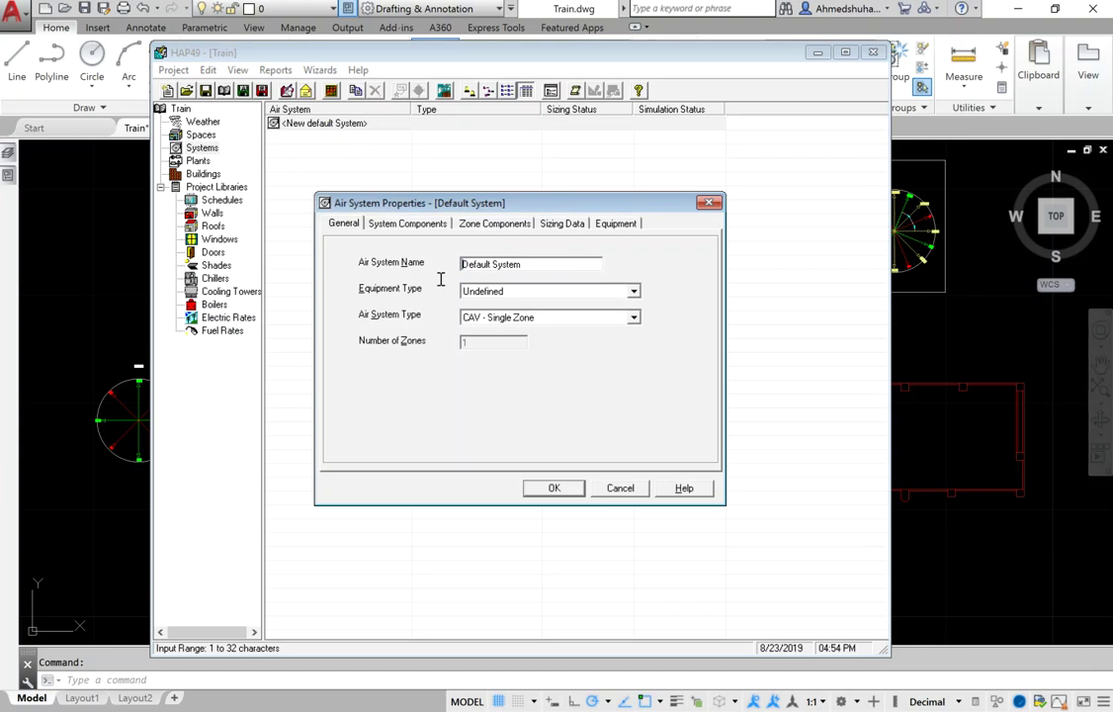
Name the air system Chiller System and set its equipment type to Terminal Units
{"action": "type", "text": "Sy"}
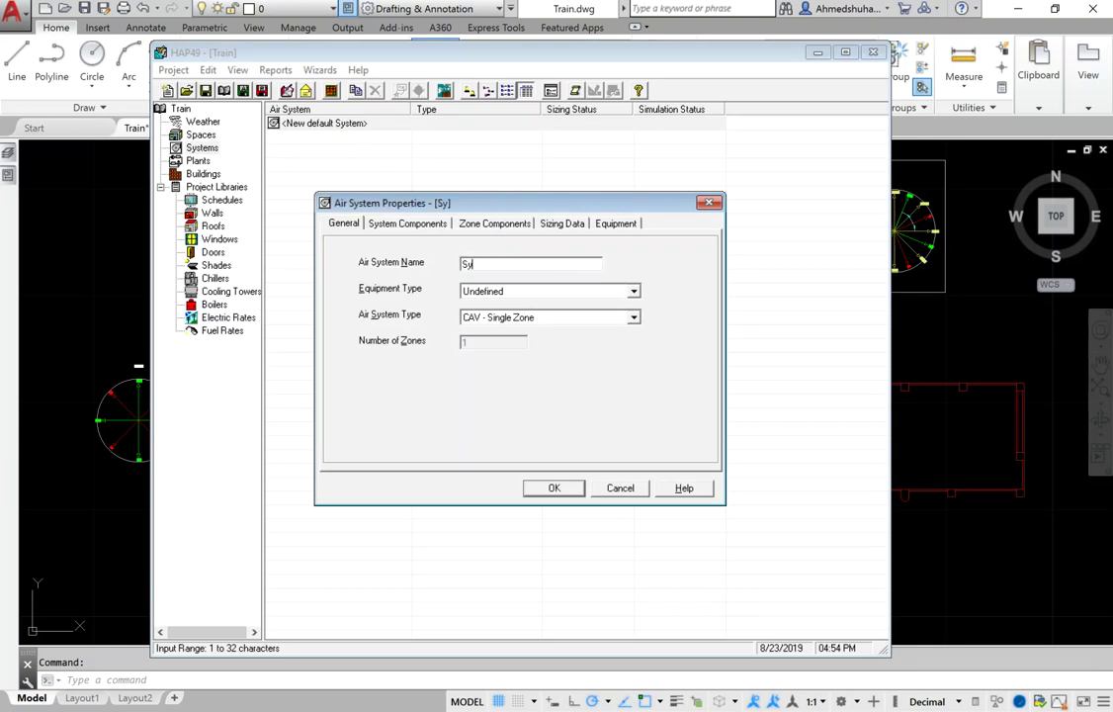
{"action": "key", "text": "BackSpace"}
{"action": "key", "text": "BackSpace"}
{"action": "type", "text": "Chiller System"}
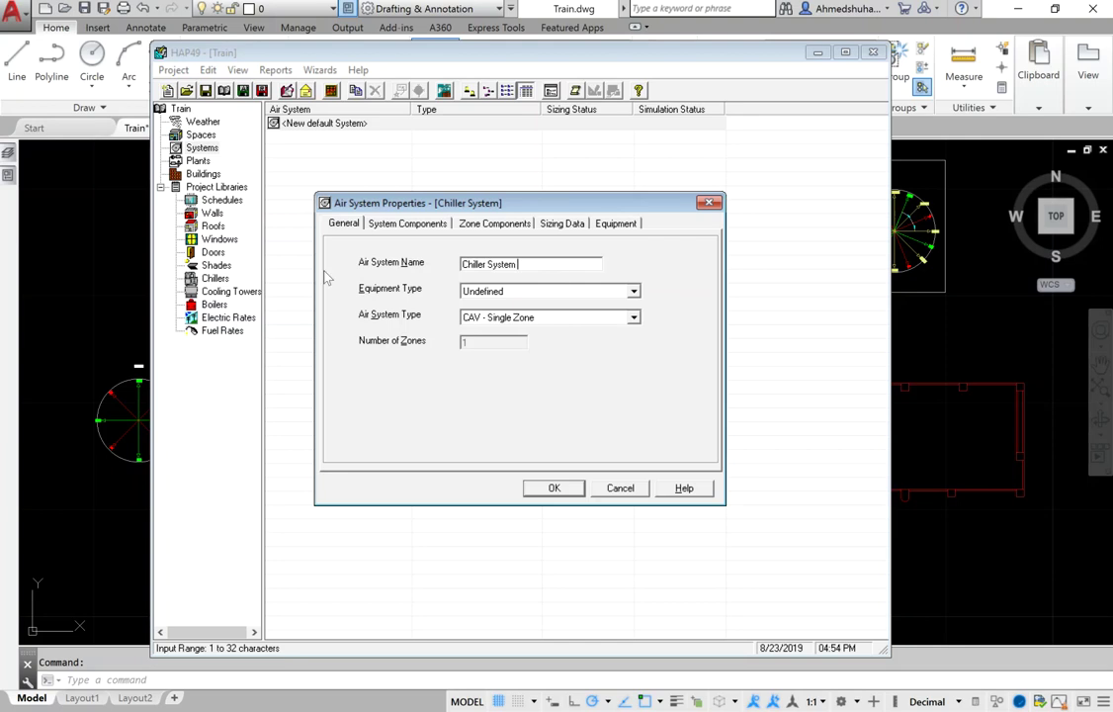
{"action": "left_click", "coordinate": [116, 214]}
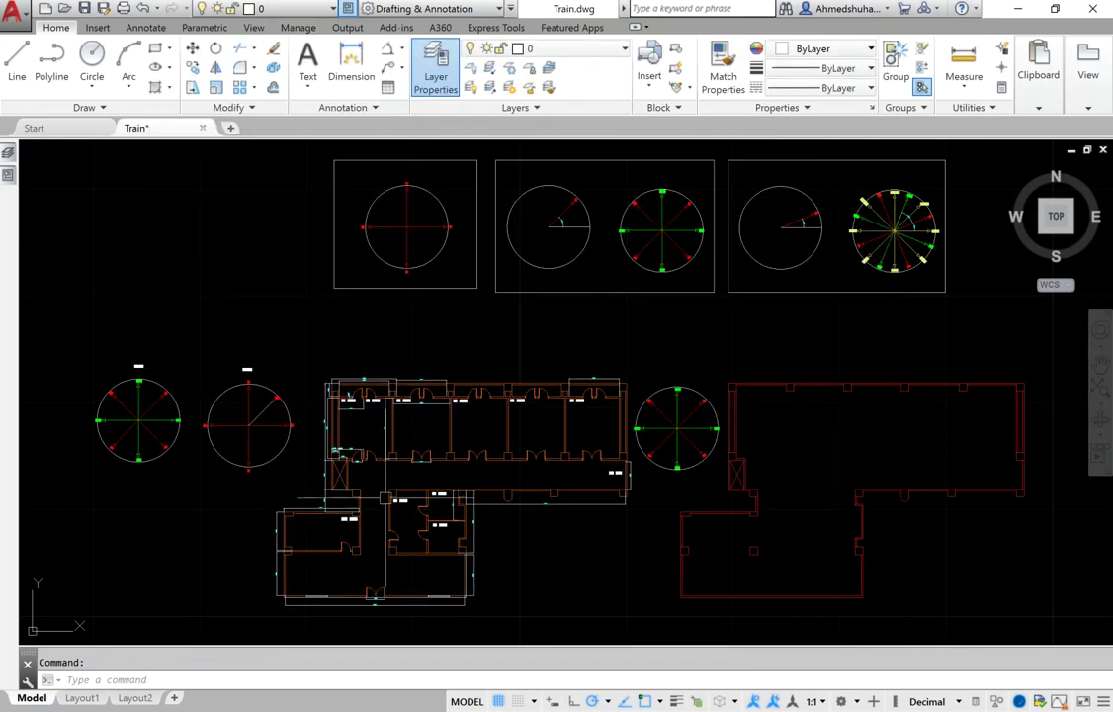
{"action": "key", "text": "alt+Tab"}
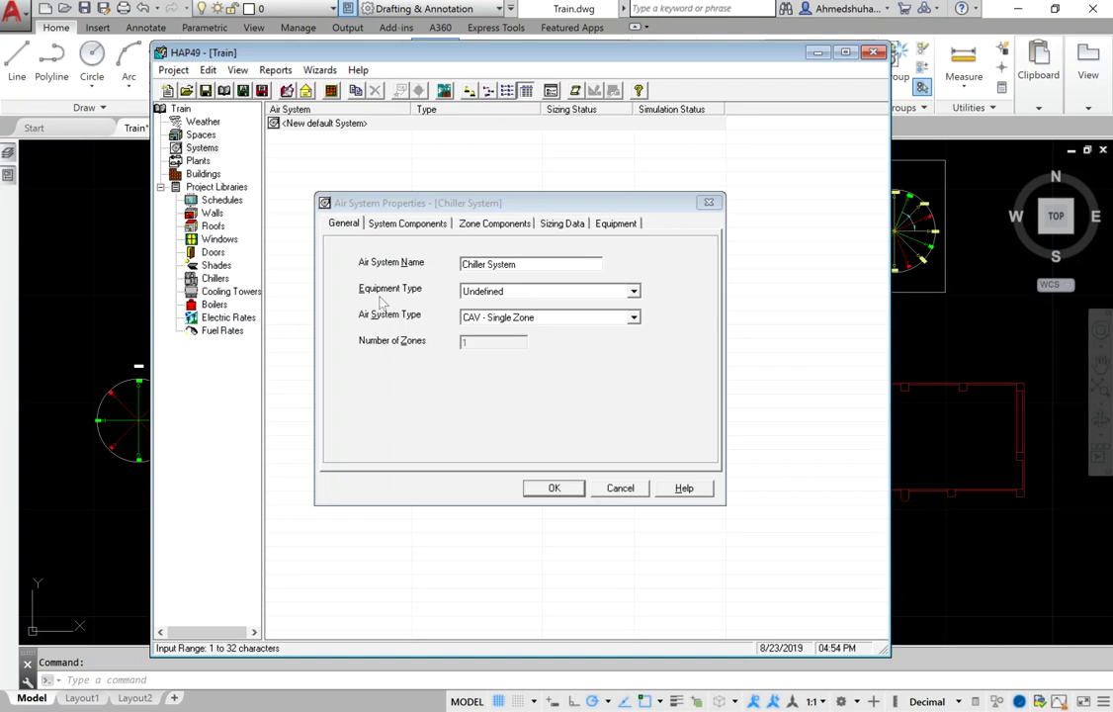
{"action": "left_click", "coordinate": [553, 294]}
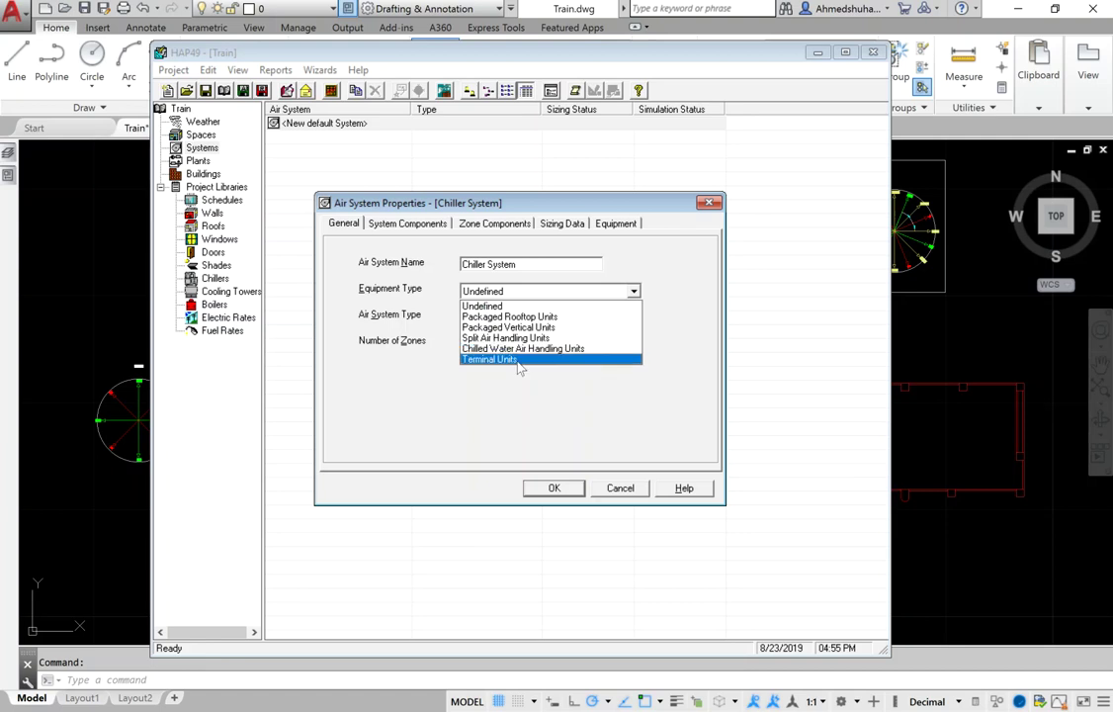
{"action": "left_click", "coordinate": [521, 362]}
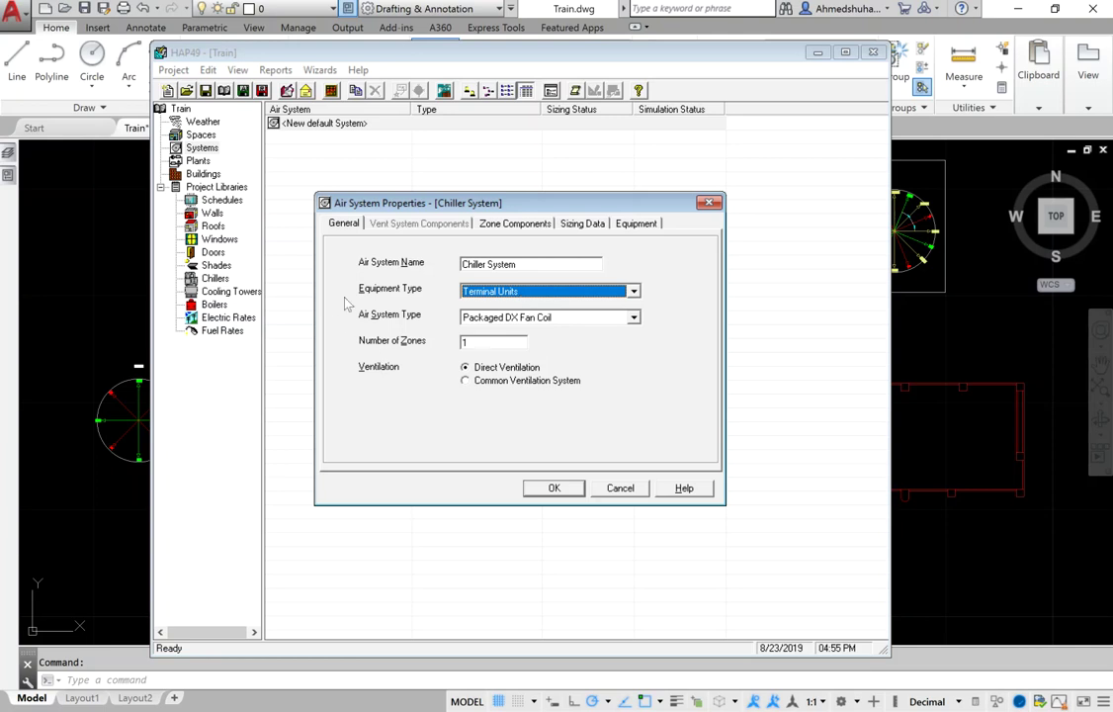
Try the Common Ventilation System option for the air system and return to Direct Ventilation
{"action": "left_click", "coordinate": [500, 322]}
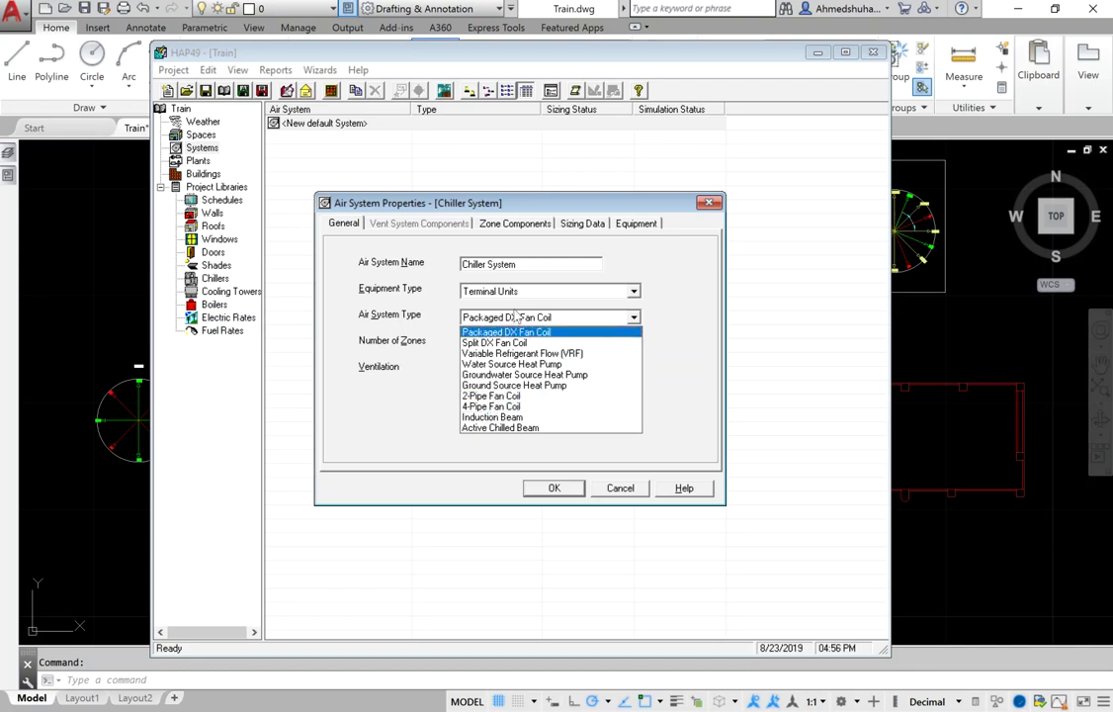
{"action": "left_click", "coordinate": [377, 338]}
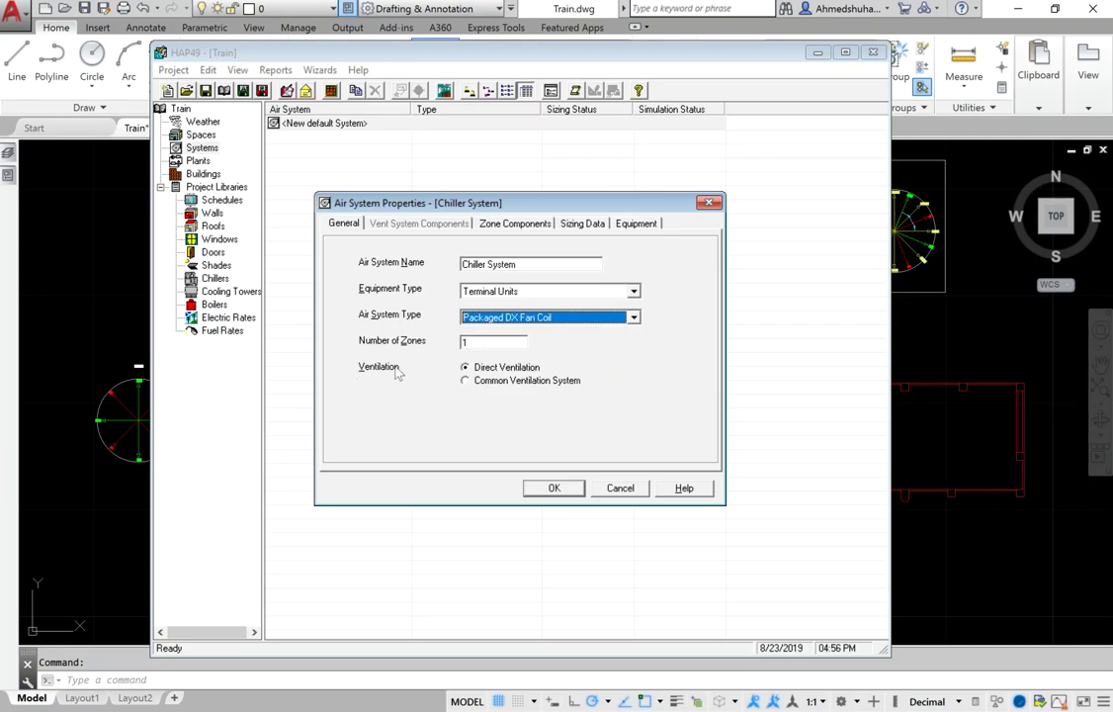
{"action": "left_click", "coordinate": [497, 373]}
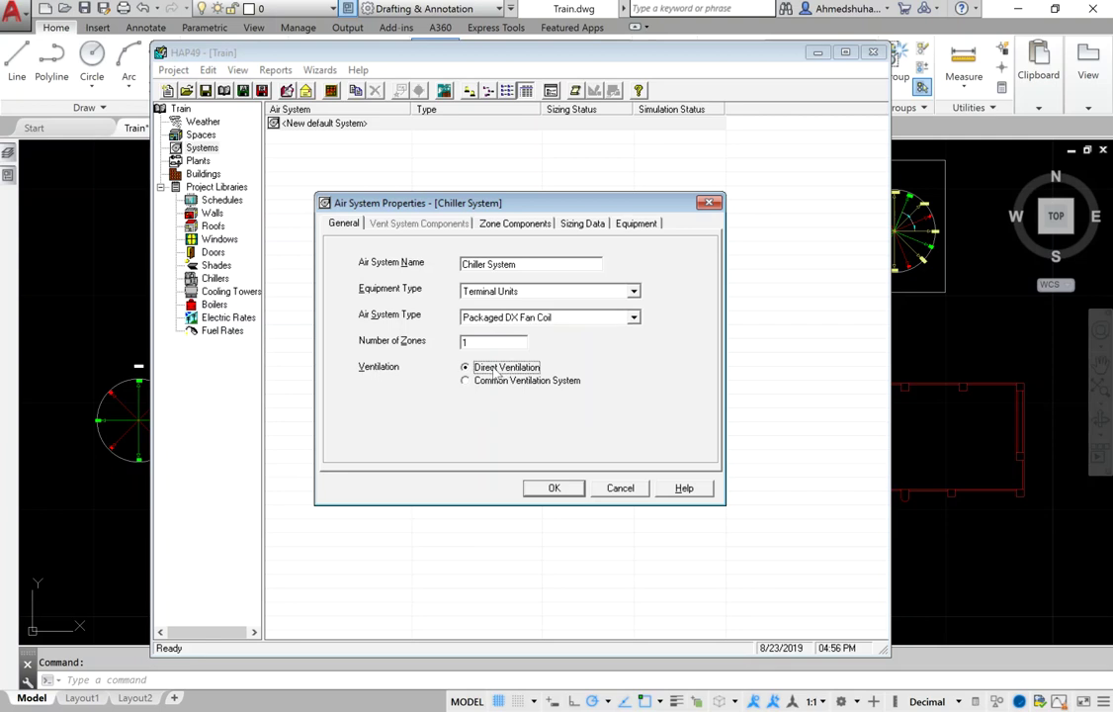
{"action": "left_click", "coordinate": [512, 382]}
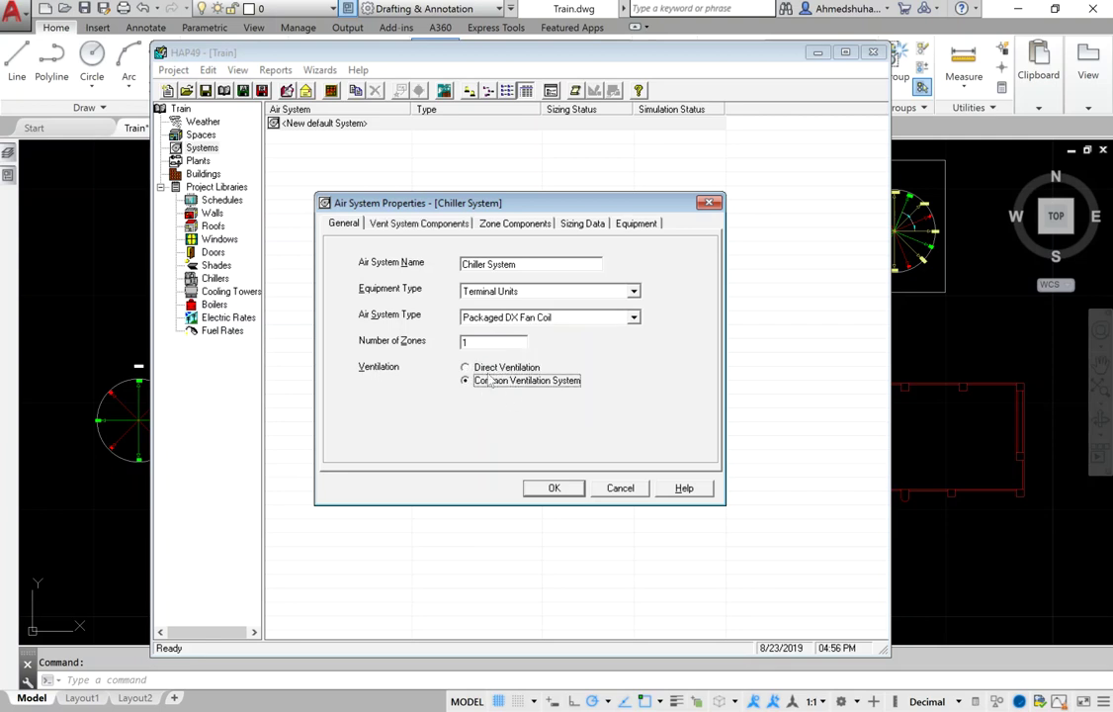
{"action": "key", "text": "Up"}
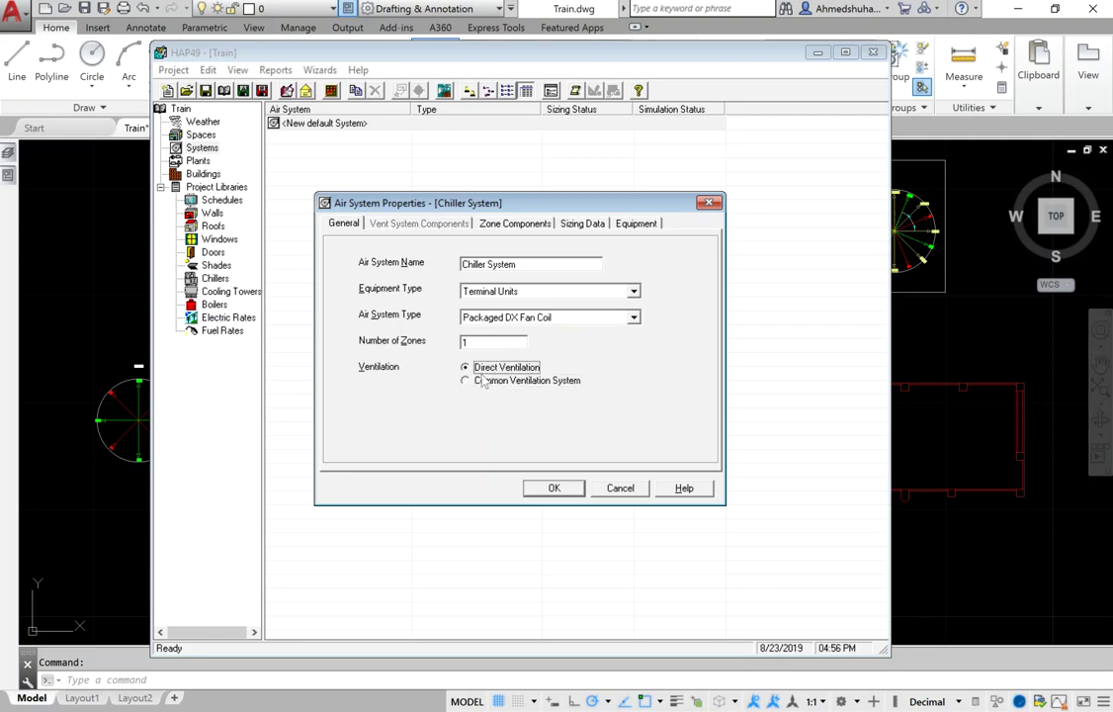
{"action": "left_click", "coordinate": [360, 219]}
{"action": "left_click", "coordinate": [511, 384]}
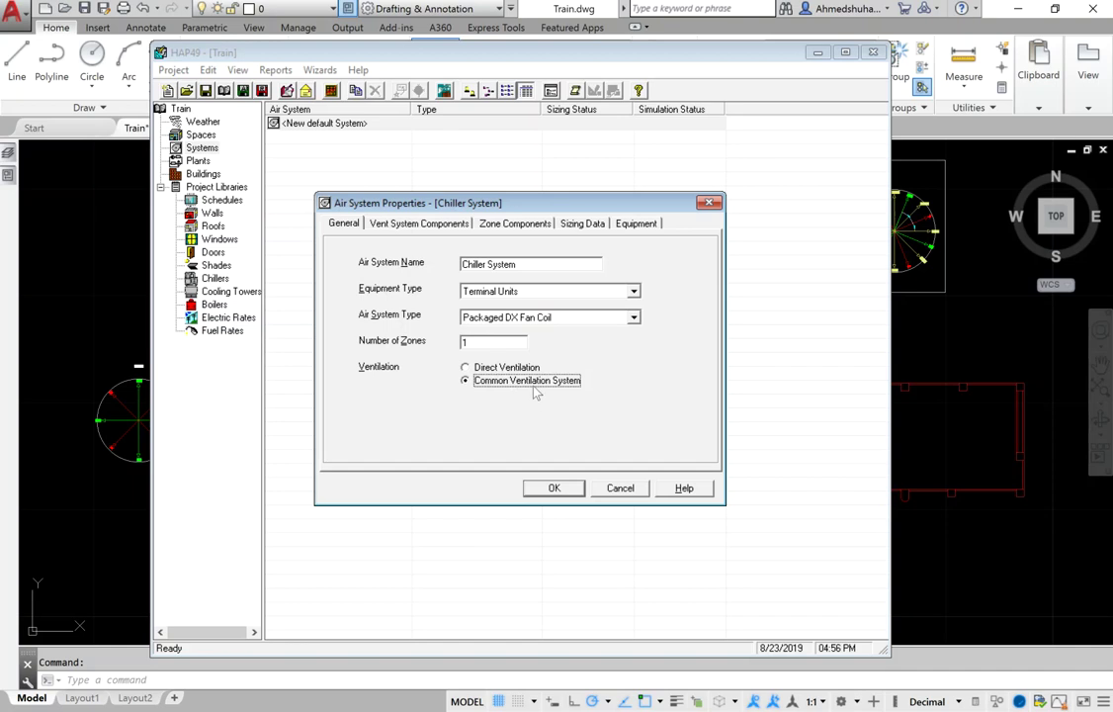
{"action": "left_click", "coordinate": [466, 367]}
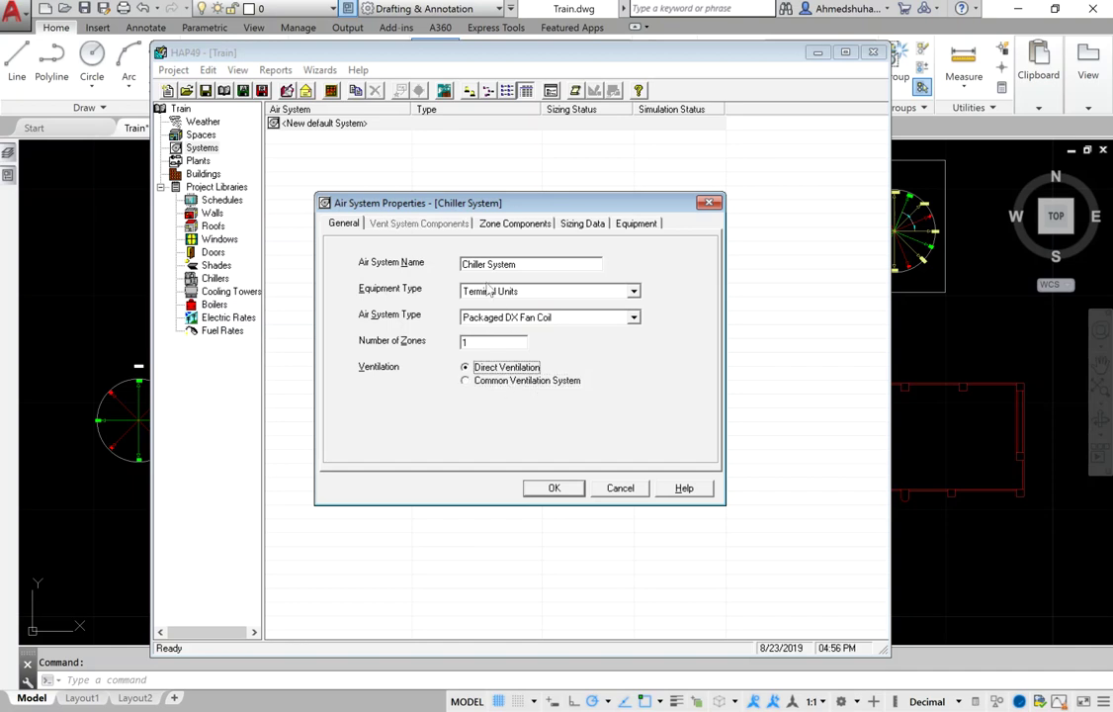
Set the air system type to 2-Pipe Fan Coil and the ventilation to Common Ventilation System
{"action": "left_click", "coordinate": [556, 318]}
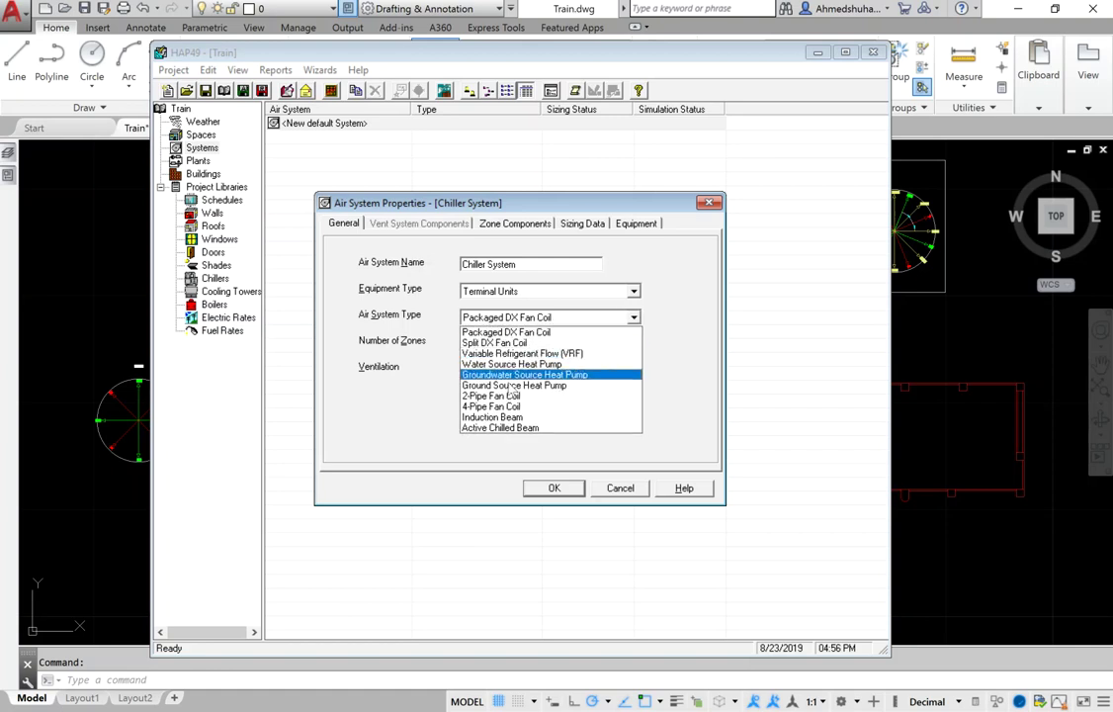
{"action": "left_click", "coordinate": [491, 396]}
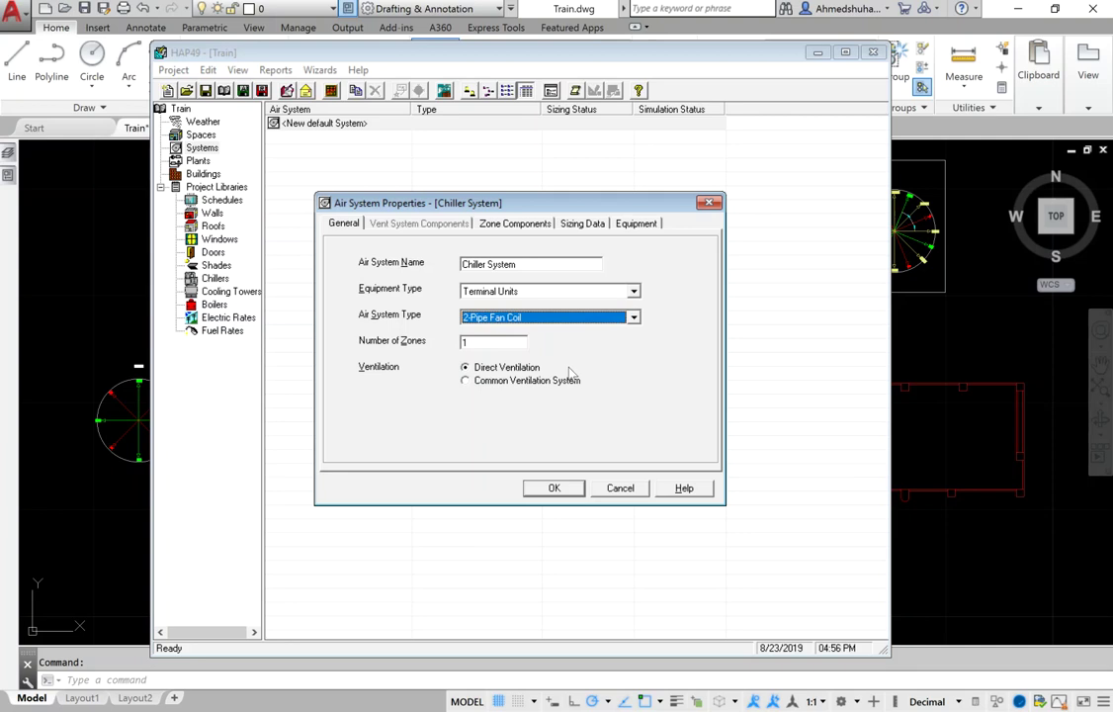
{"action": "left_click", "coordinate": [514, 382]}
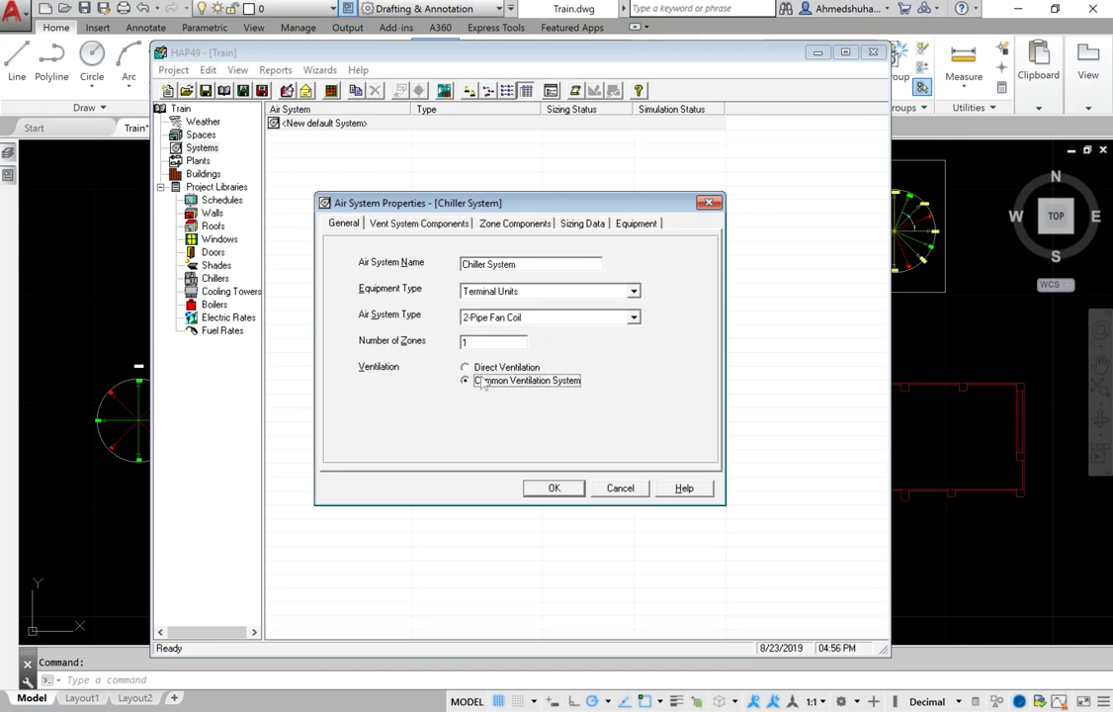
{"action": "left_click", "coordinate": [411, 262]}
Examine the ventilation air, ventilation reclaim and cooling coil settings of the common ventilation system
{"action": "left_click", "coordinate": [419, 223]}
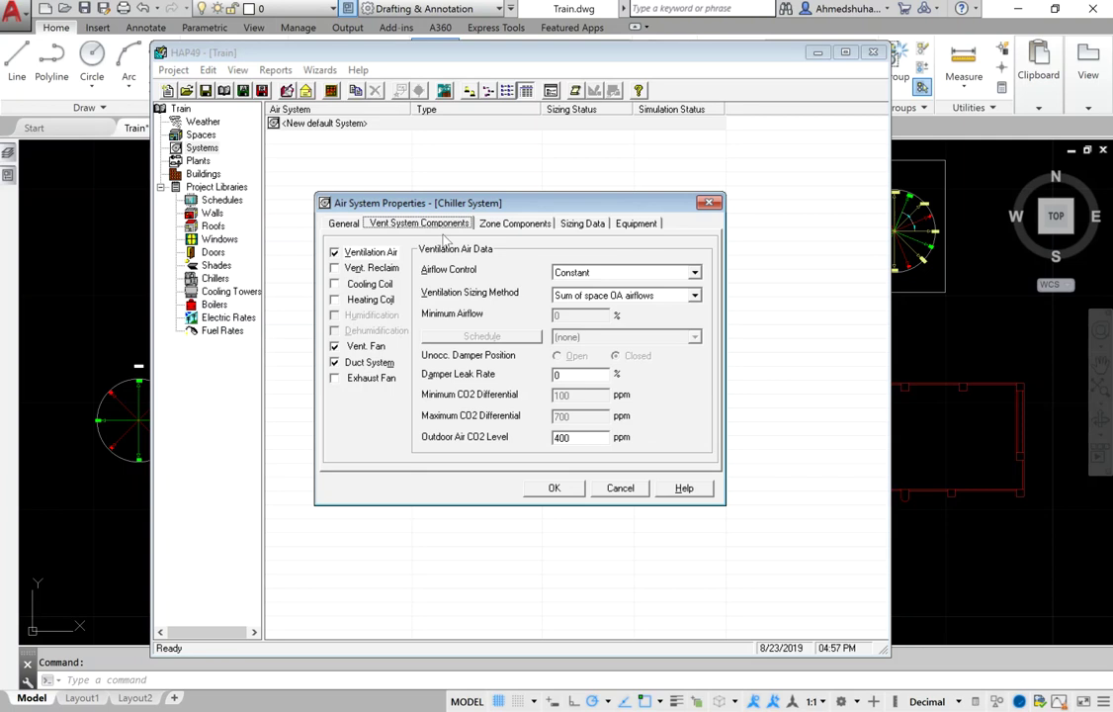
{"action": "left_click", "coordinate": [371, 253]}
{"action": "left_click", "coordinate": [371, 255]}
{"action": "left_click", "coordinate": [371, 268]}
{"action": "left_click", "coordinate": [368, 284]}
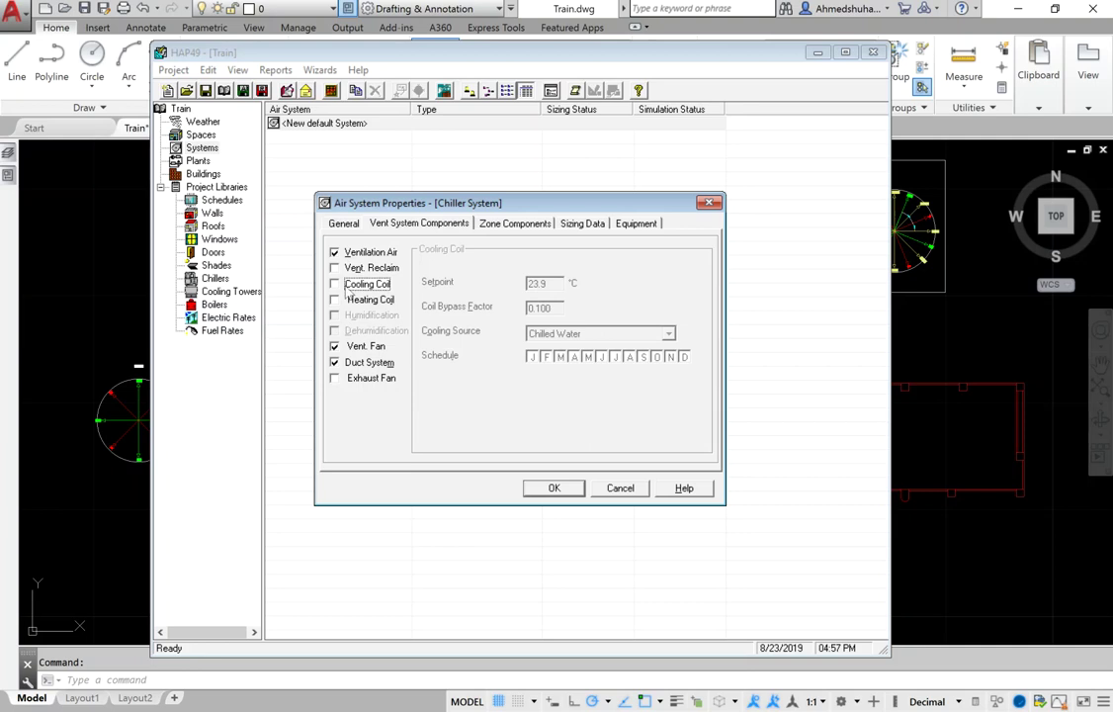
{"action": "left_click", "coordinate": [343, 222]}
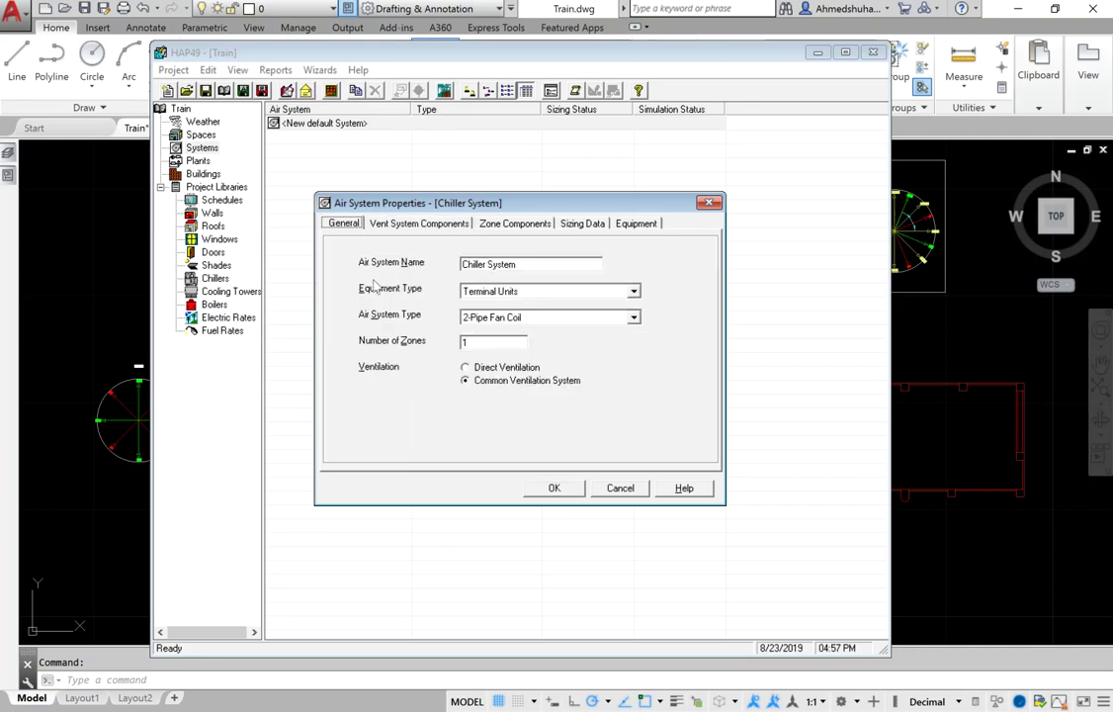
Try enabling the cooling coil in the ventilation system components, and turn it off again
{"action": "left_click", "coordinate": [418, 223]}
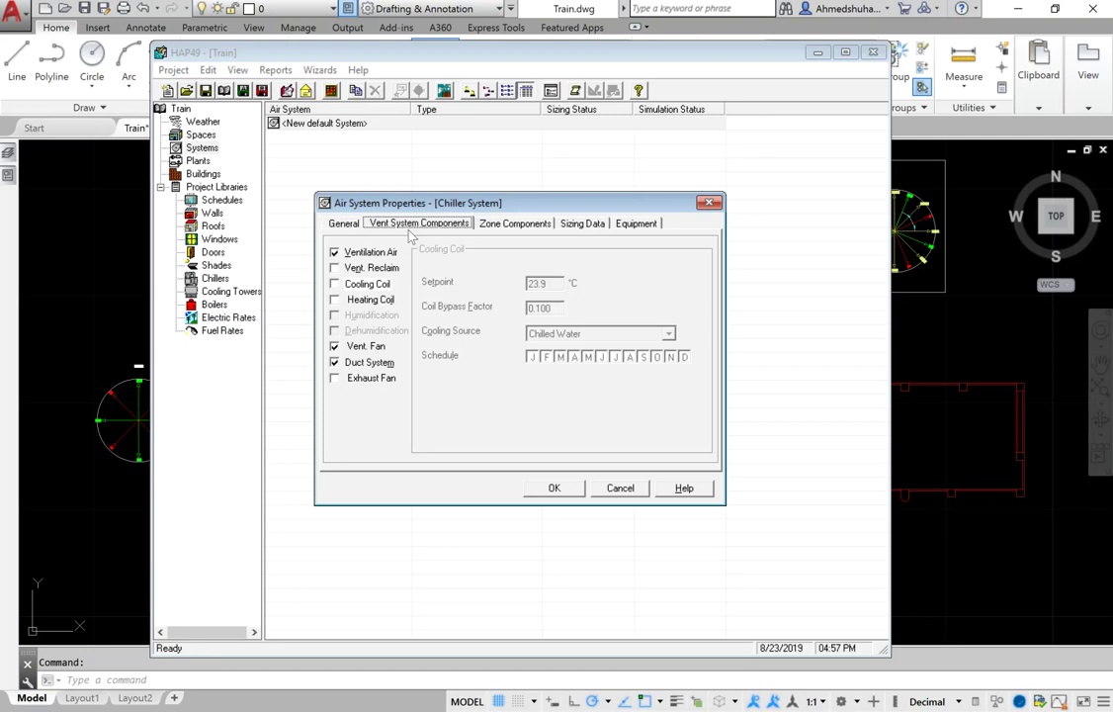
{"action": "left_click", "coordinate": [343, 287]}
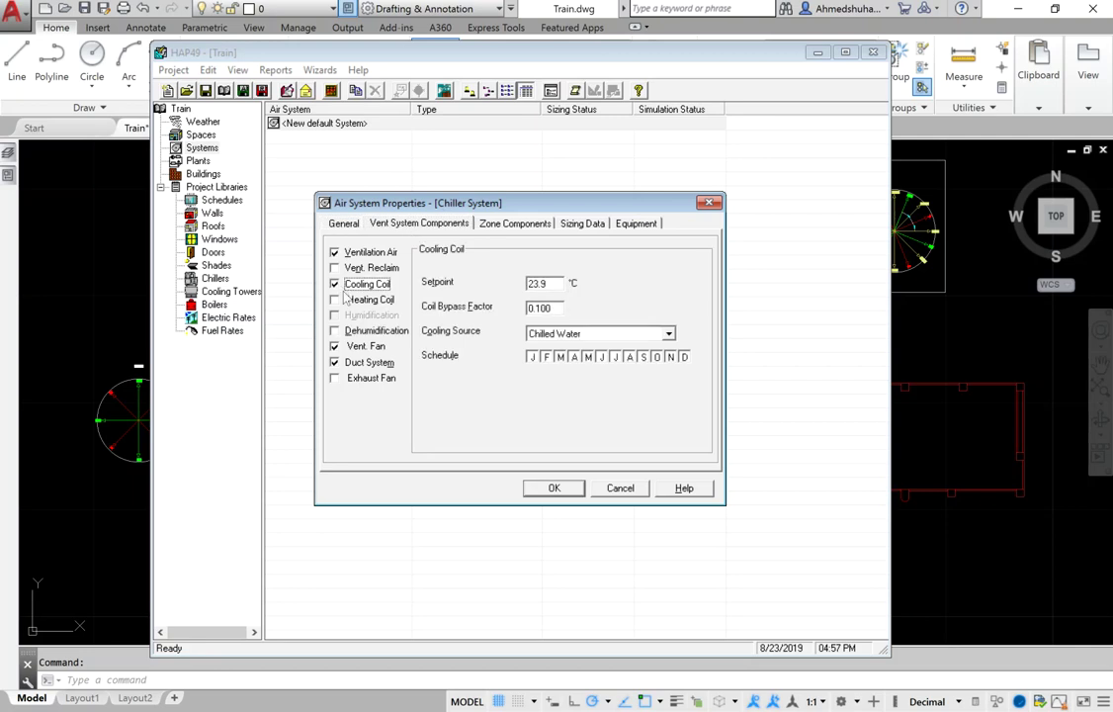
{"action": "double_click", "coordinate": [554, 284]}
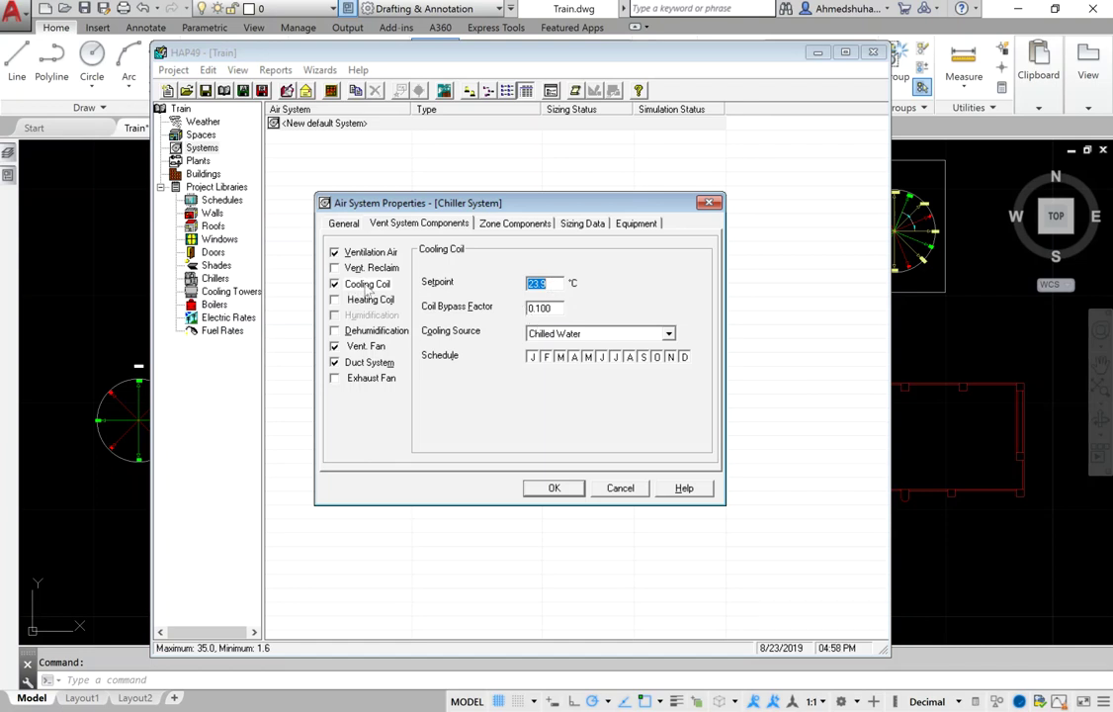
{"action": "left_click", "coordinate": [555, 285]}
{"action": "left_click", "coordinate": [334, 283]}
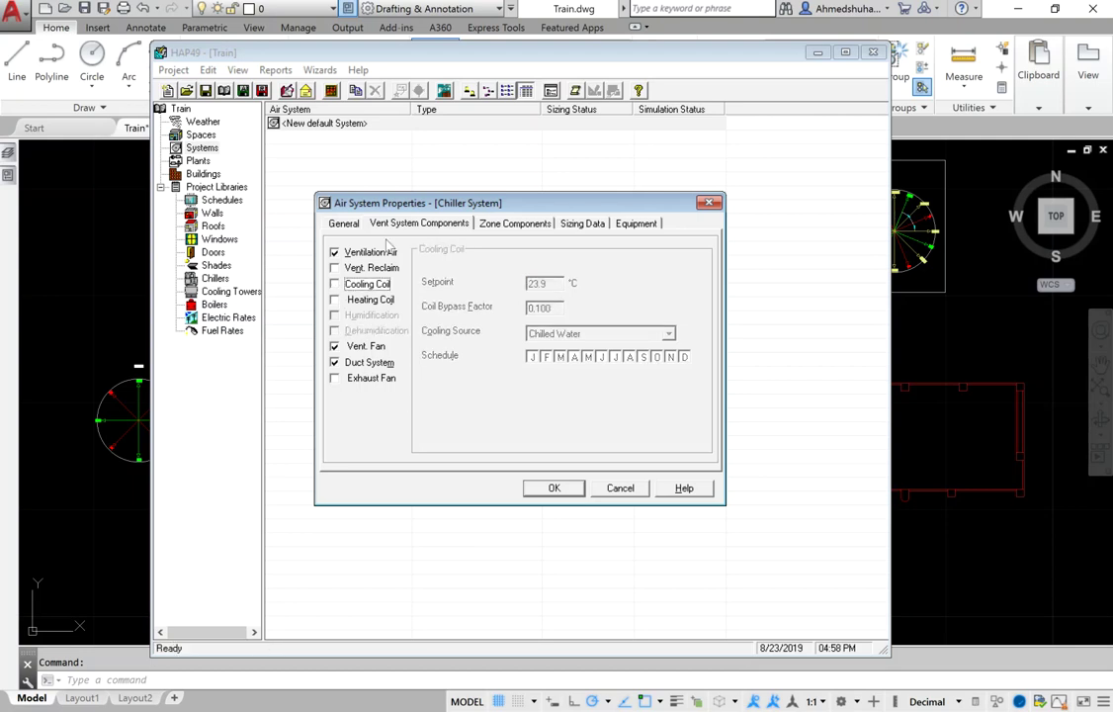
{"action": "left_click", "coordinate": [346, 224]}
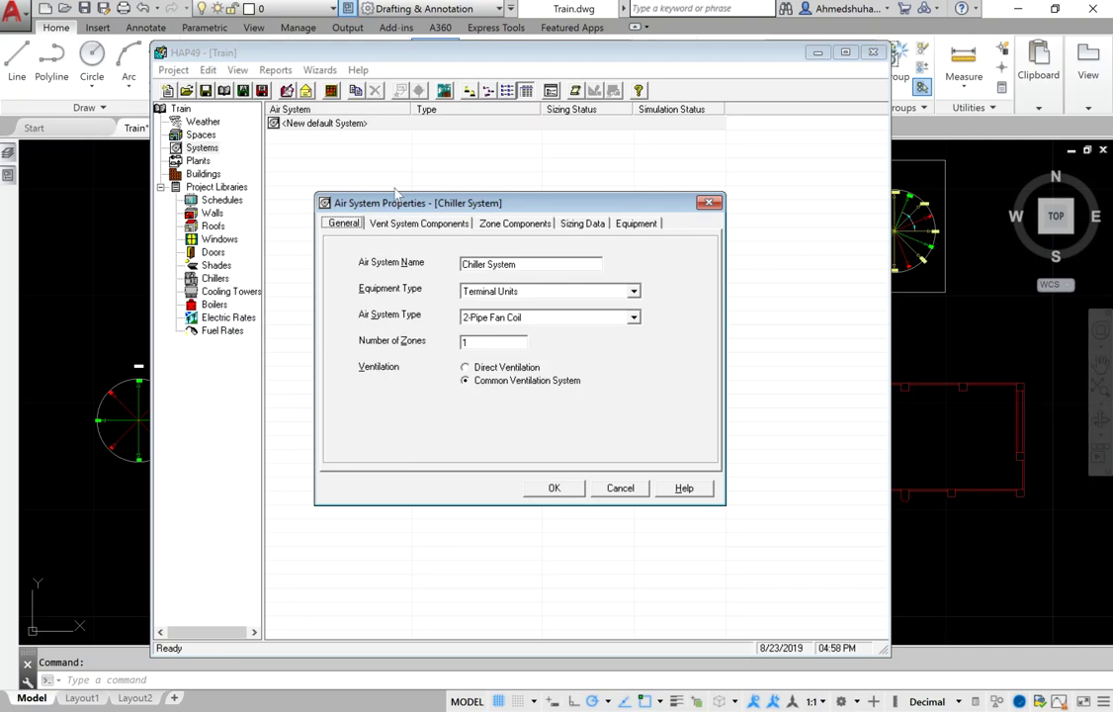
{"action": "left_click", "coordinate": [438, 228]}
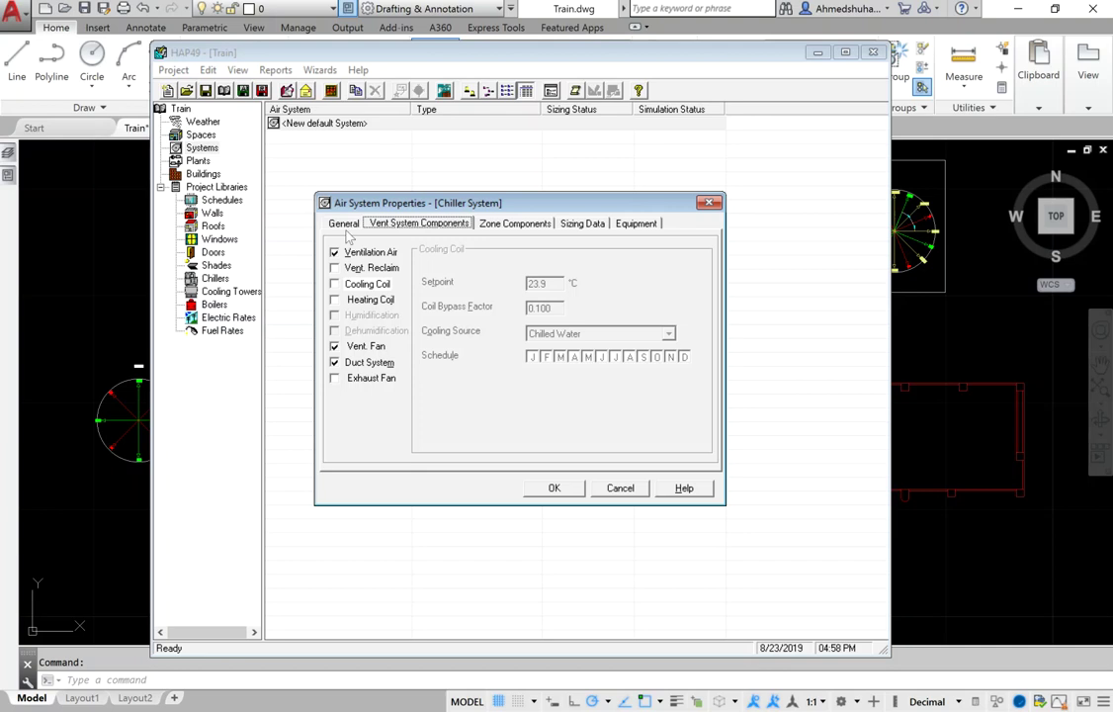
{"action": "left_click", "coordinate": [370, 285]}
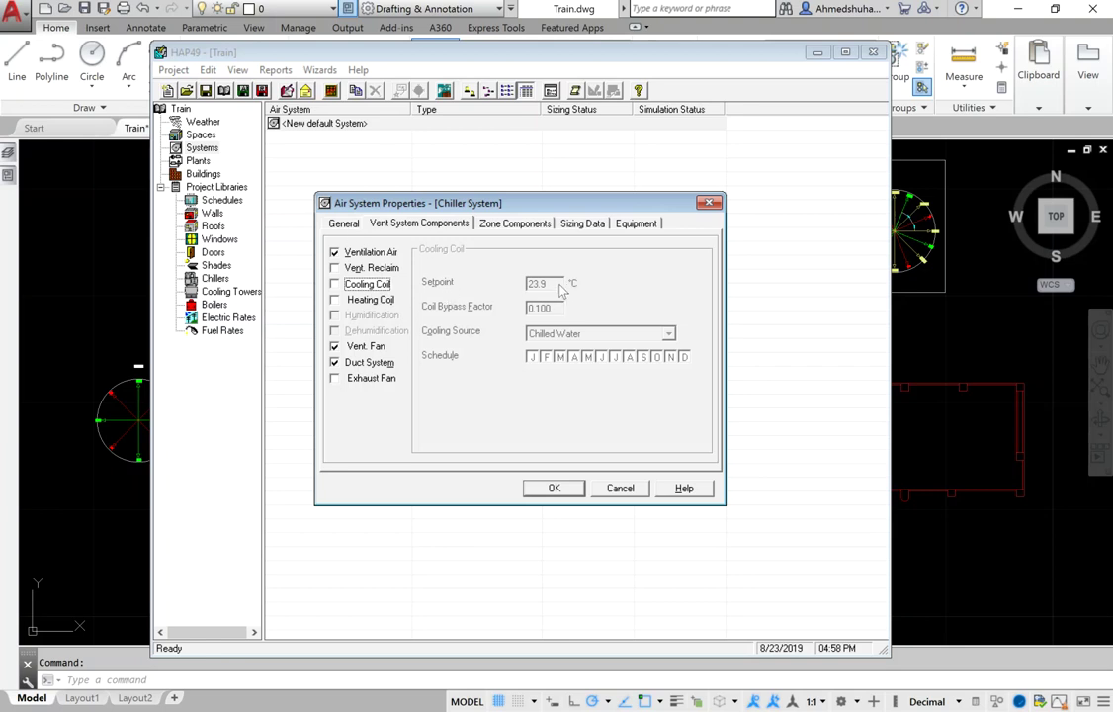
Set the Chiller System's ventilation to Direct Ventilation and open the number of zones for editing
{"action": "left_click", "coordinate": [344, 223]}
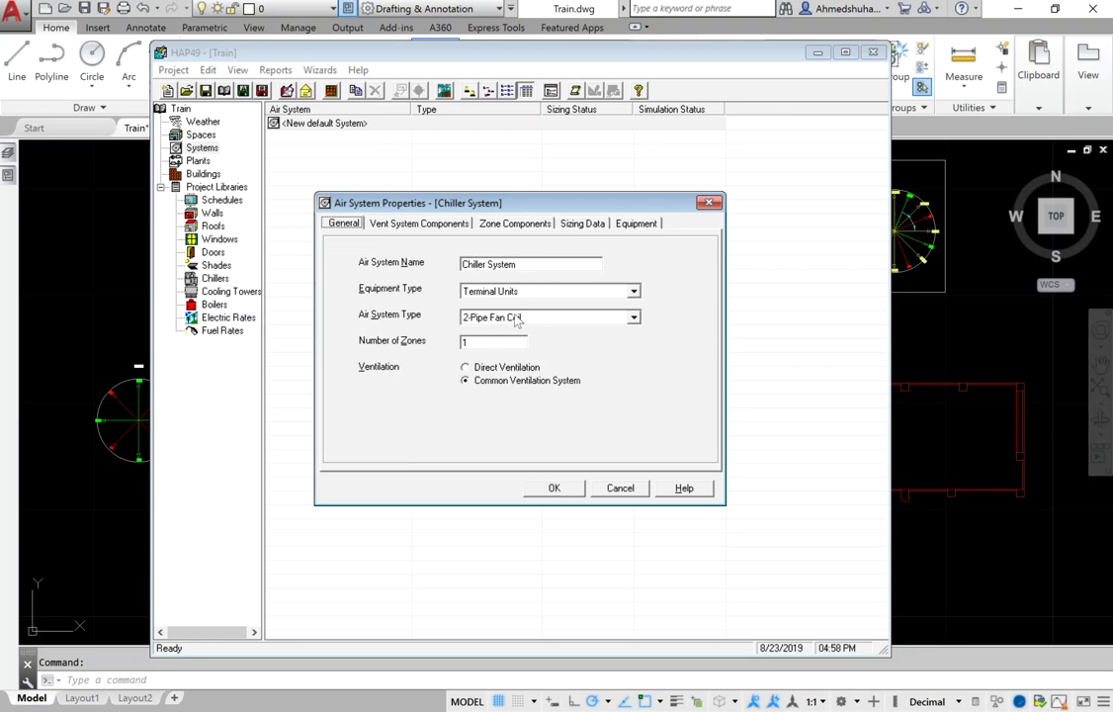
{"action": "left_click", "coordinate": [466, 367]}
{"action": "left_click", "coordinate": [493, 342]}
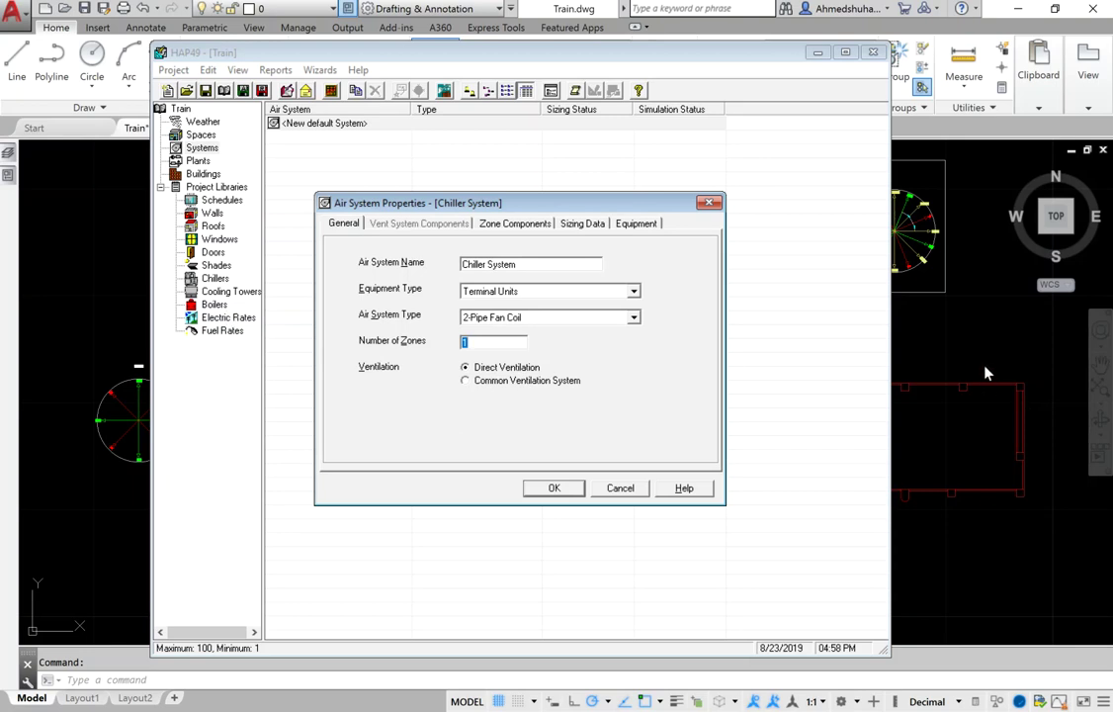
Switch to the AutoCAD drawing and examine the floor plan's numbered rooms and hall to work out the zones
{"action": "left_click", "coordinate": [925, 363]}
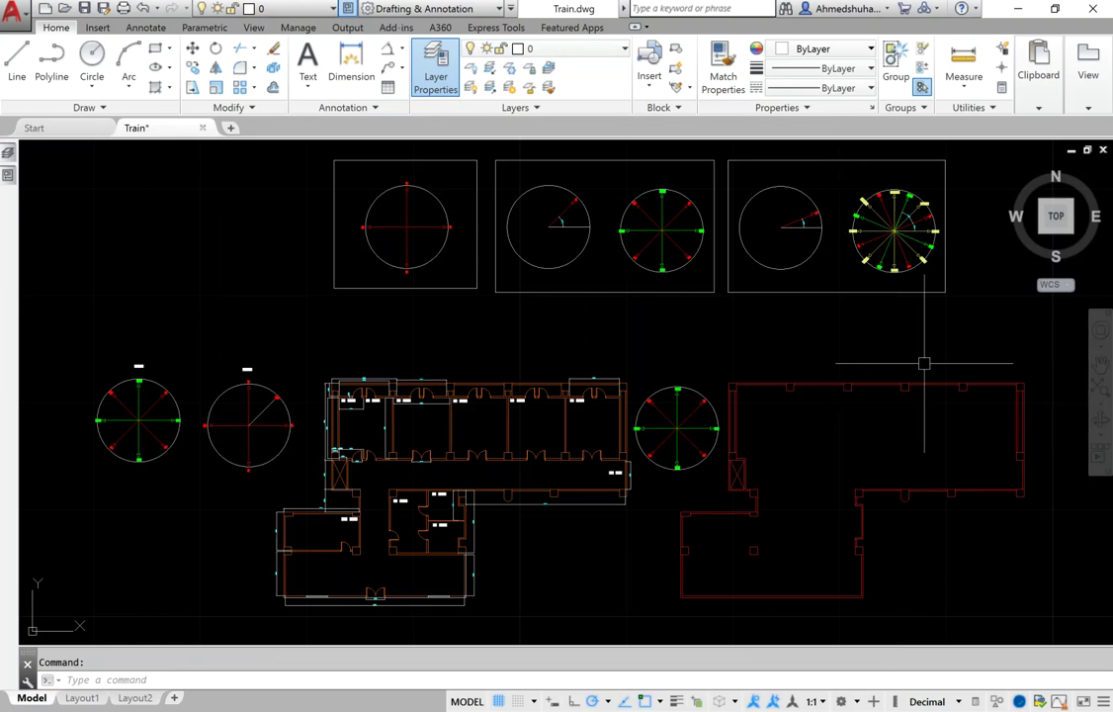
{"action": "scroll", "coordinate": [371, 406], "scroll_direction": "up", "scroll_amount": 5}
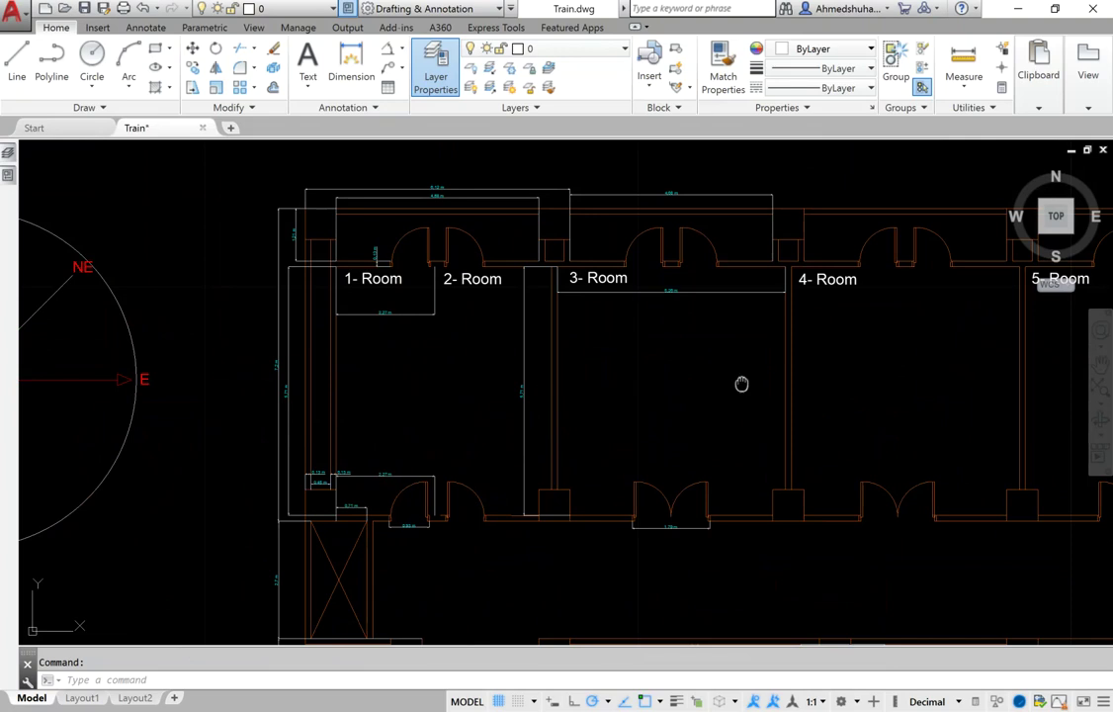
{"action": "left_click_drag", "start_coordinate": [741, 384], "coordinate": [532, 360]}
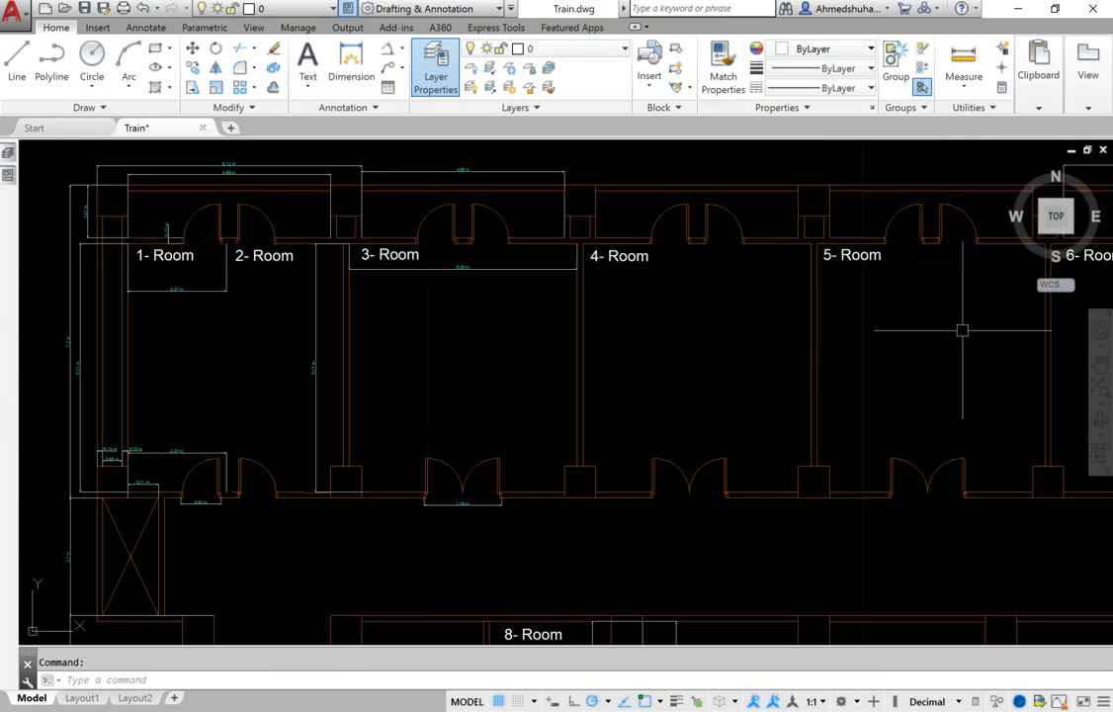
{"action": "left_click_drag", "start_coordinate": [962, 330], "coordinate": [703, 328]}
{"action": "scroll", "coordinate": [799, 328], "scroll_direction": "down", "scroll_amount": 3}
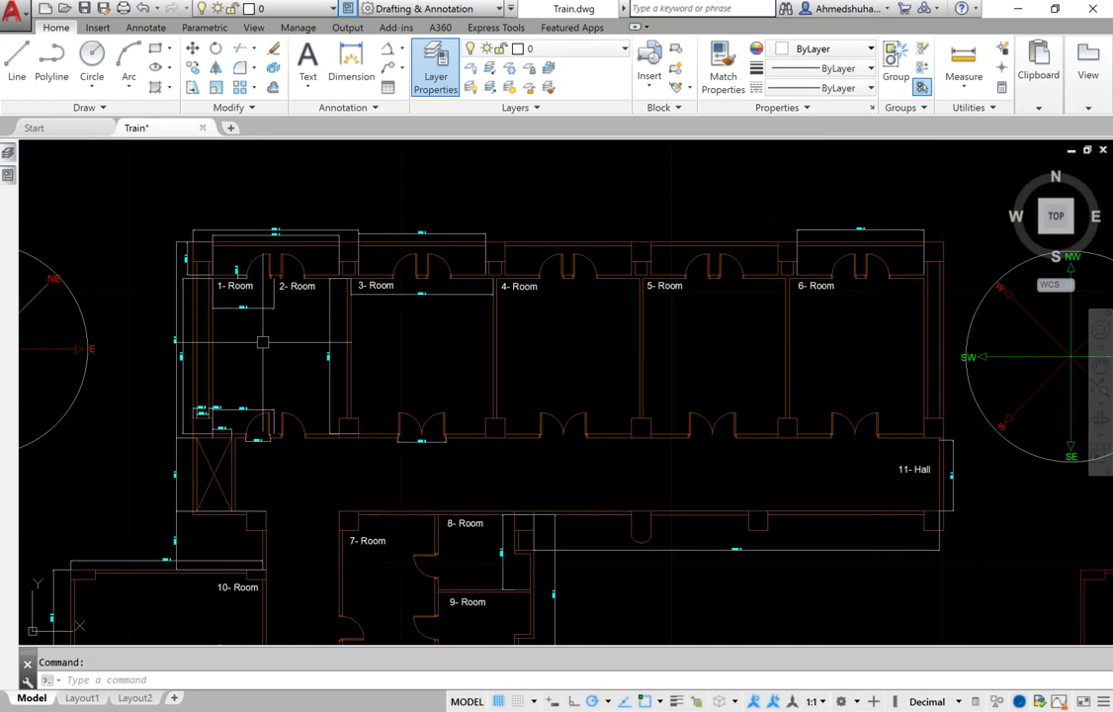
{"action": "left_click_drag", "start_coordinate": [259, 344], "coordinate": [302, 351]}
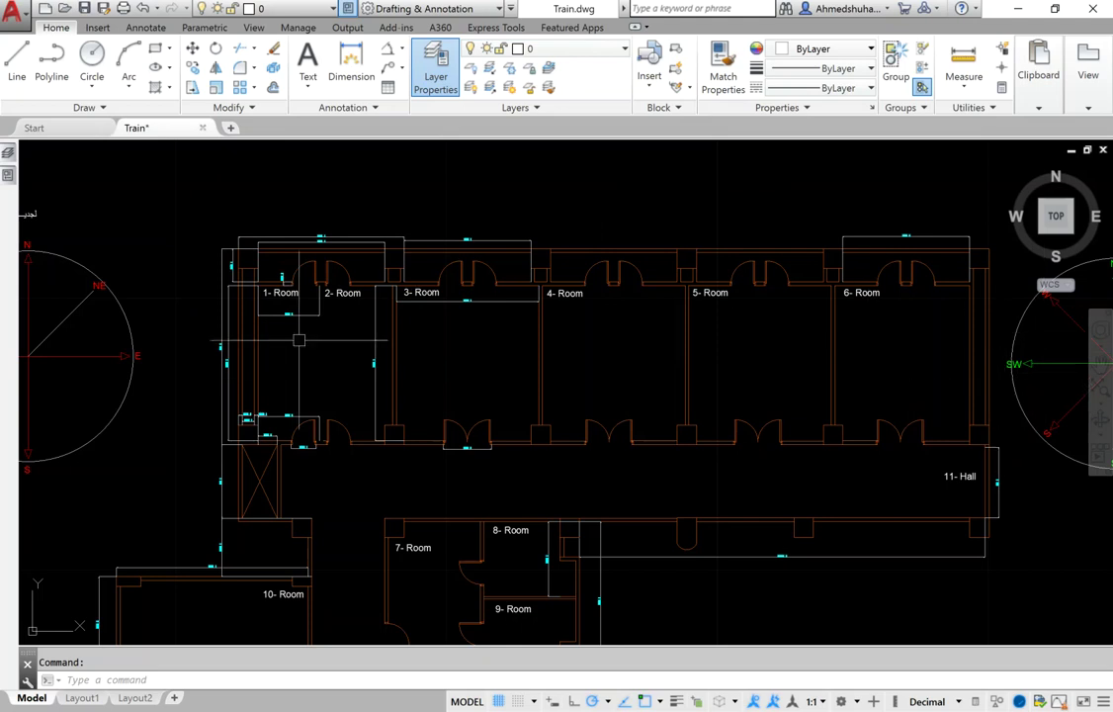
{"action": "left_click_drag", "start_coordinate": [442, 378], "coordinate": [433, 300]}
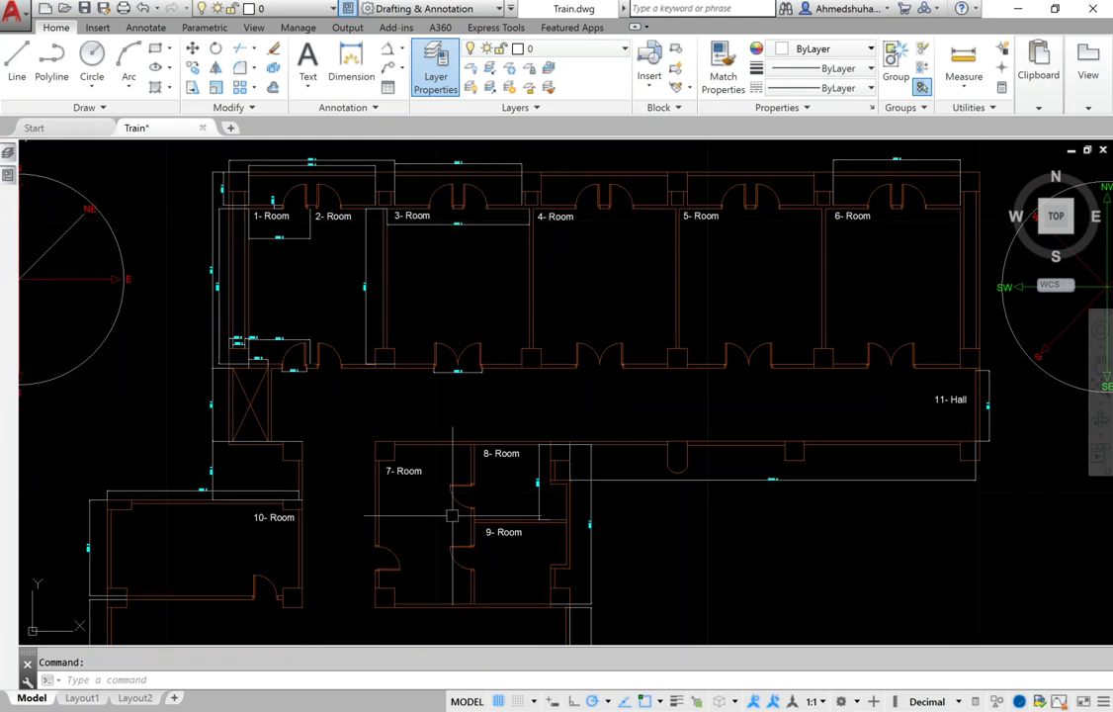
{"action": "left_click_drag", "start_coordinate": [451, 515], "coordinate": [443, 390]}
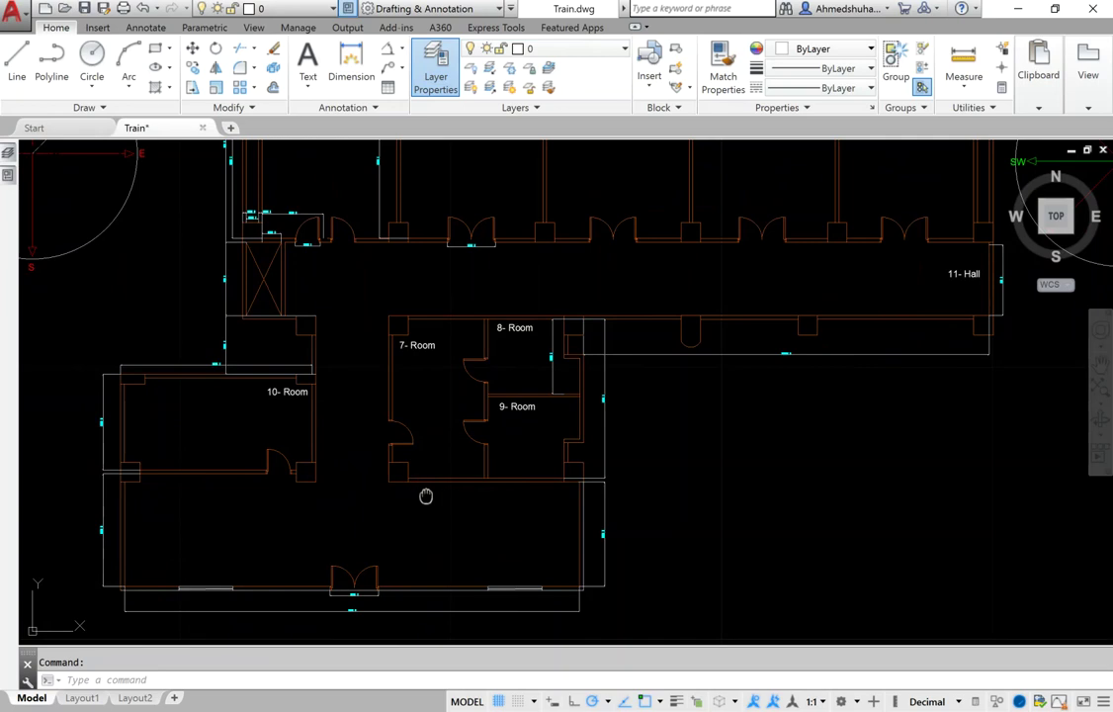
Examine rooms 1 to 10 and the hall on the floor plan to see how they divide into separate zones
{"action": "left_click_drag", "start_coordinate": [415, 494], "coordinate": [412, 588]}
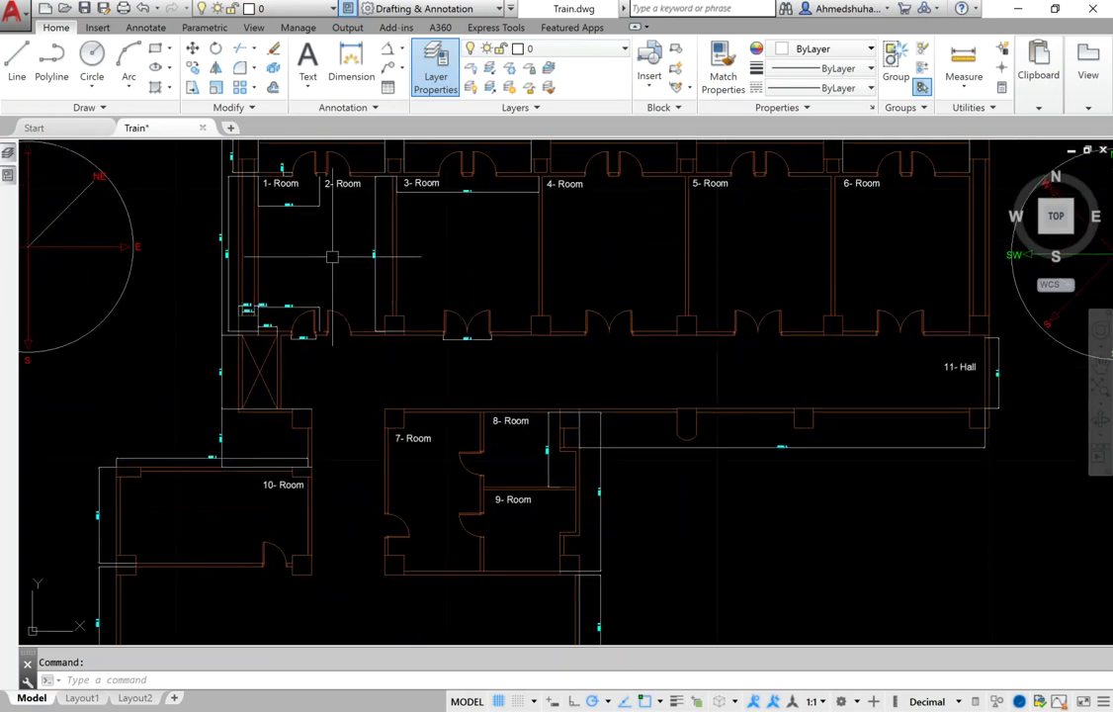
{"action": "left_click_drag", "start_coordinate": [524, 462], "coordinate": [532, 396]}
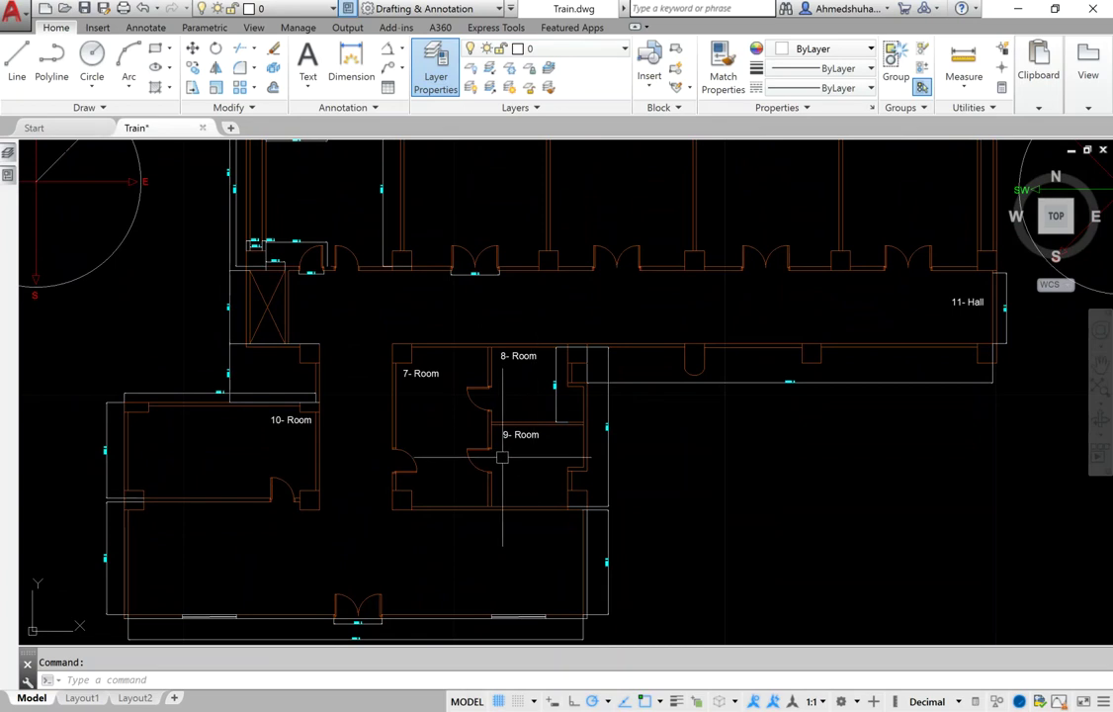
{"action": "scroll", "coordinate": [500, 455], "scroll_direction": "down", "scroll_amount": 2}
{"action": "scroll", "coordinate": [497, 482], "scroll_direction": "up", "scroll_amount": 2}
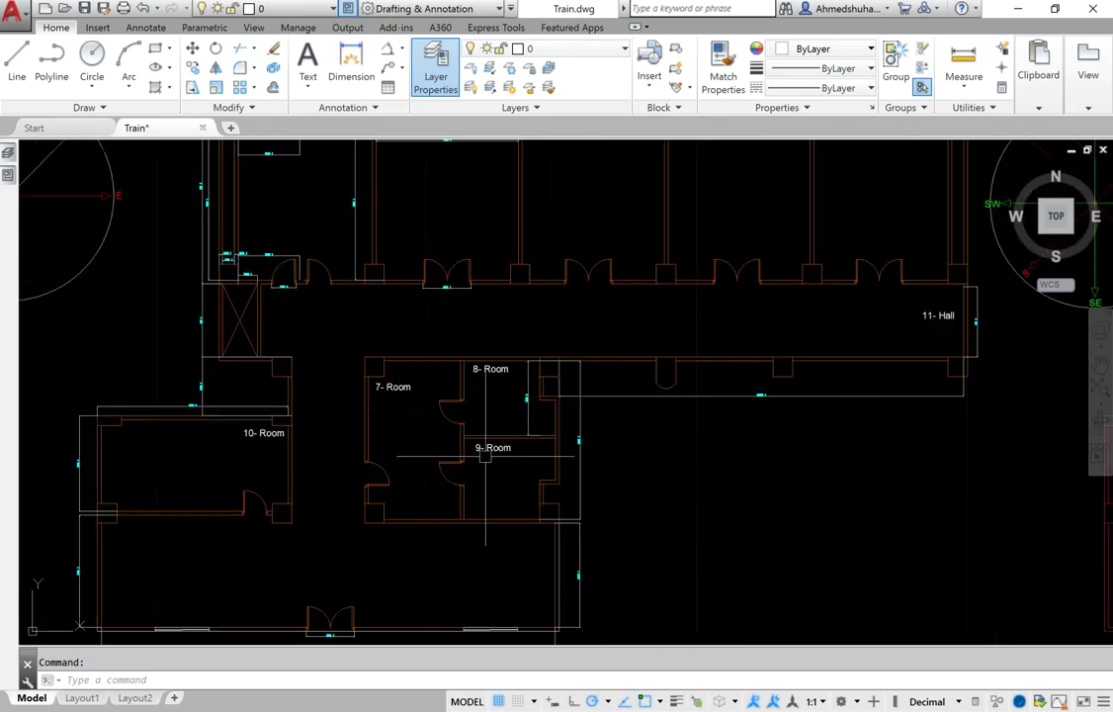
{"action": "scroll", "coordinate": [497, 481], "scroll_direction": "down", "scroll_amount": 2}
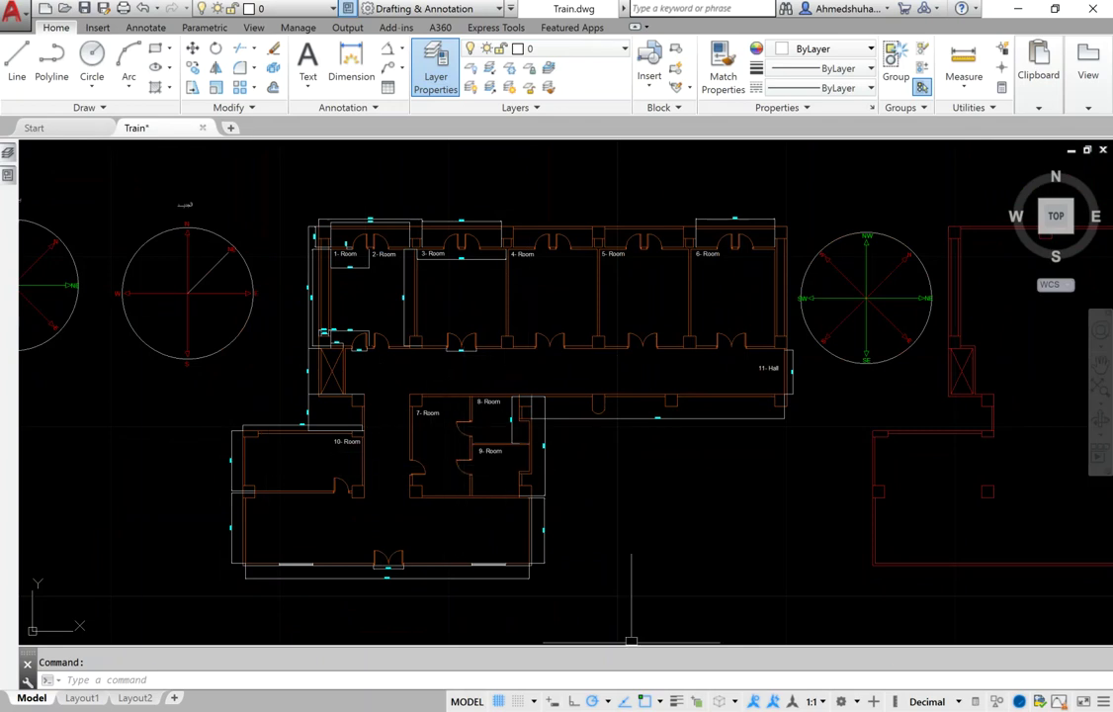
Switch to HAP, set the Chiller System's equipment type to Chilled Water Air Handling Units, and open the air system type options
{"action": "key", "text": "alt+Tab"}
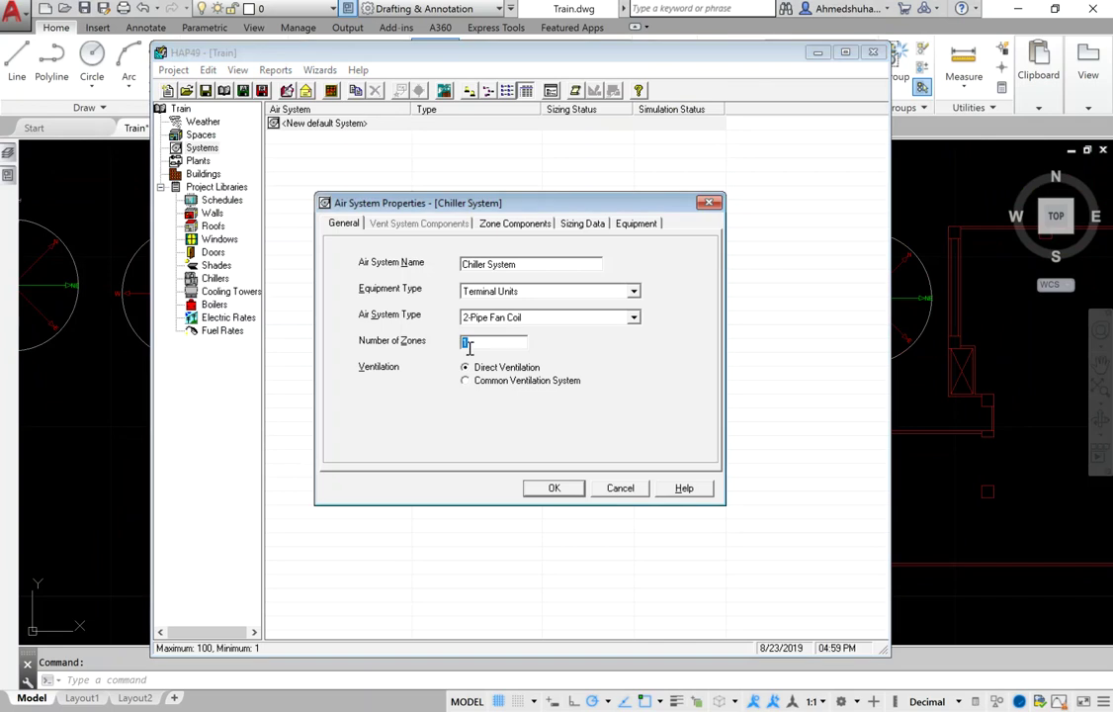
{"action": "left_click", "coordinate": [524, 291]}
{"action": "left_click", "coordinate": [509, 348]}
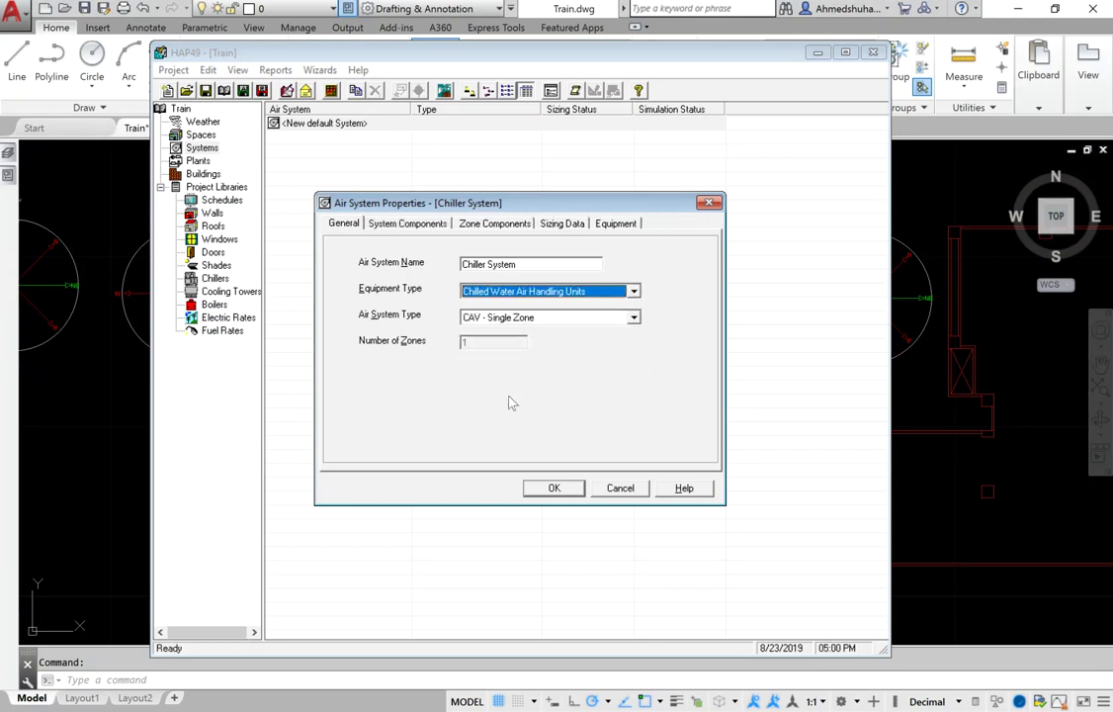
{"action": "left_click", "coordinate": [501, 317]}
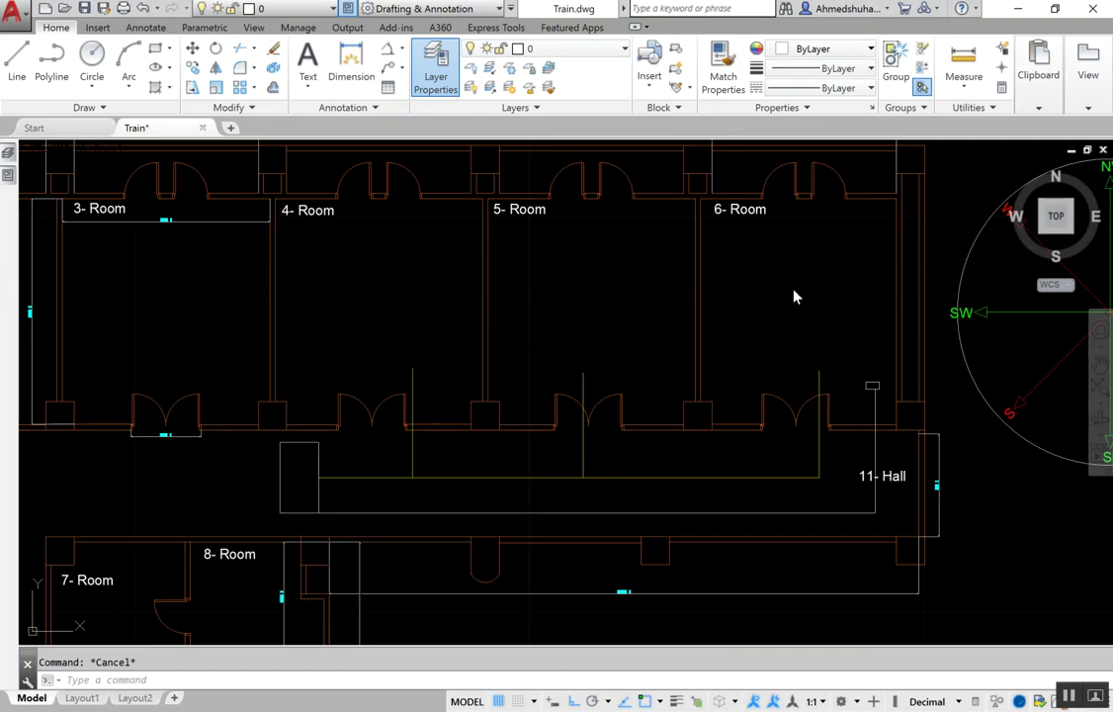
In the AutoCAD plan, highlight the hall's rectangular unit and the small box in Room 6 with its connecting line, examine the layout, and clear the selection
{"action": "left_click", "coordinate": [334, 457]}
{"action": "left_click", "coordinate": [295, 441]}
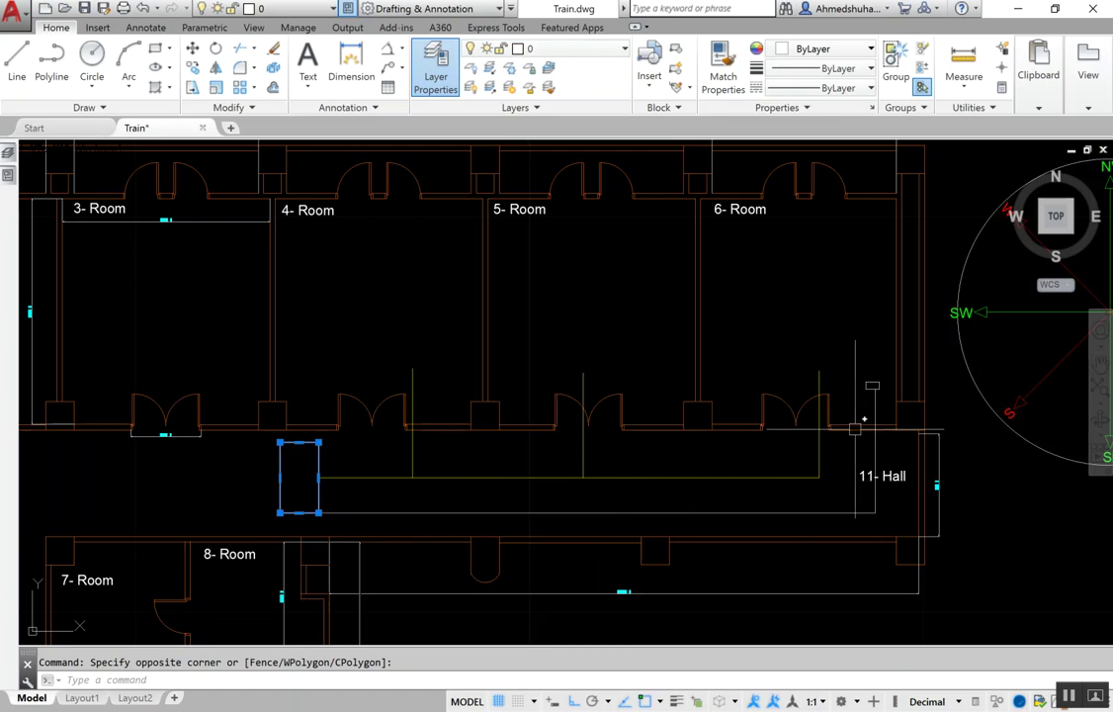
{"action": "left_click", "coordinate": [886, 373]}
{"action": "left_click", "coordinate": [872, 386]}
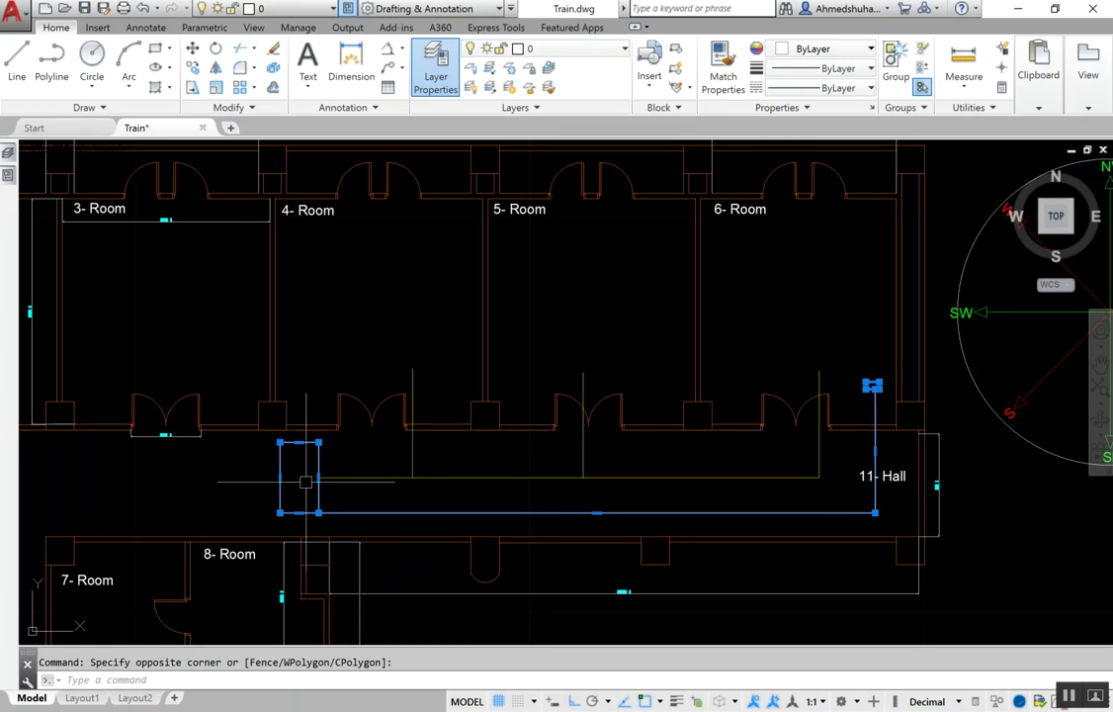
{"action": "left_click_drag", "start_coordinate": [192, 505], "coordinate": [385, 483]}
{"action": "scroll", "coordinate": [385, 482], "scroll_direction": "down", "scroll_amount": 3}
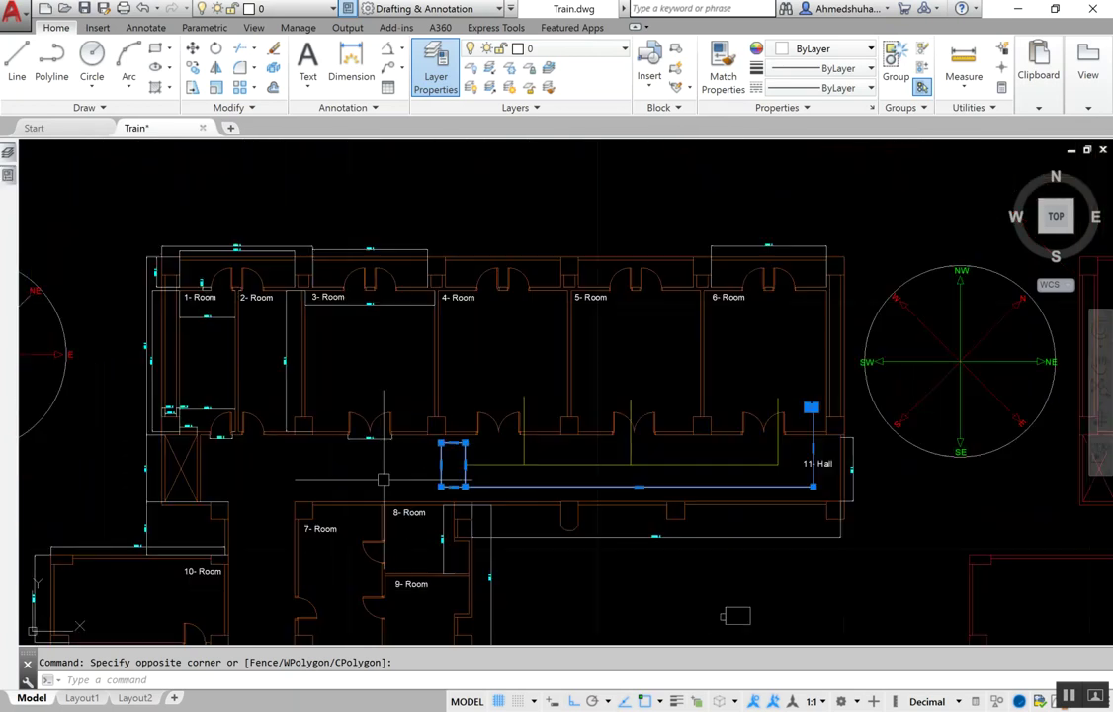
{"action": "scroll", "coordinate": [639, 479], "scroll_direction": "up", "scroll_amount": 2}
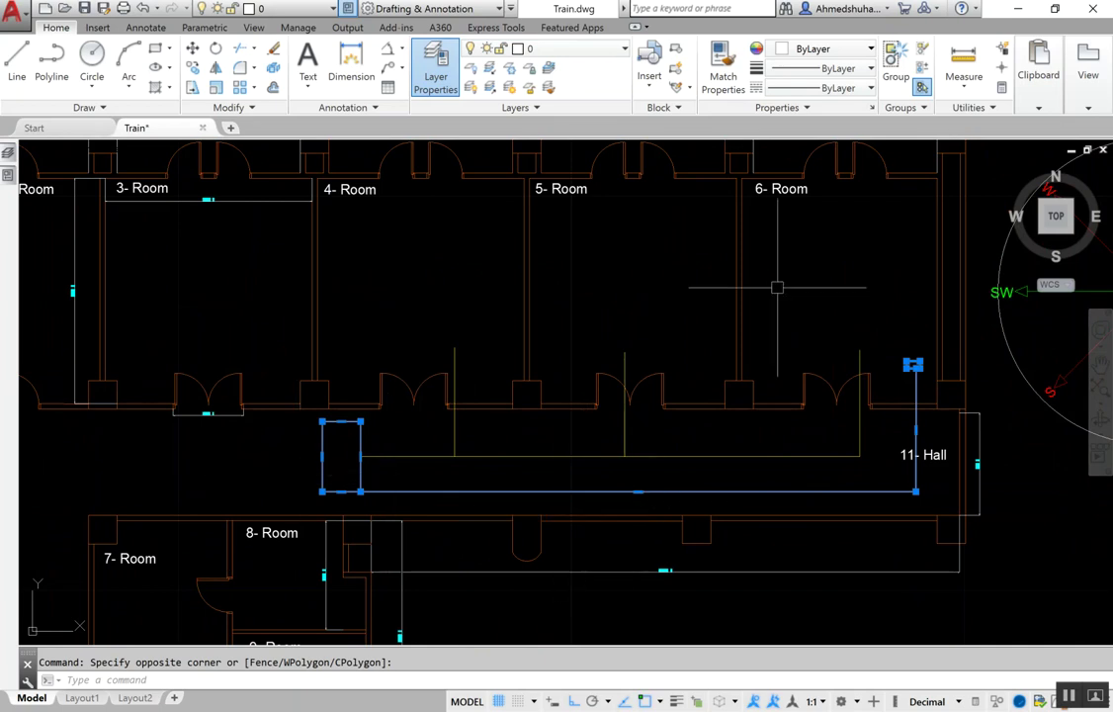
{"action": "scroll", "coordinate": [766, 373], "scroll_direction": "down", "scroll_amount": 3}
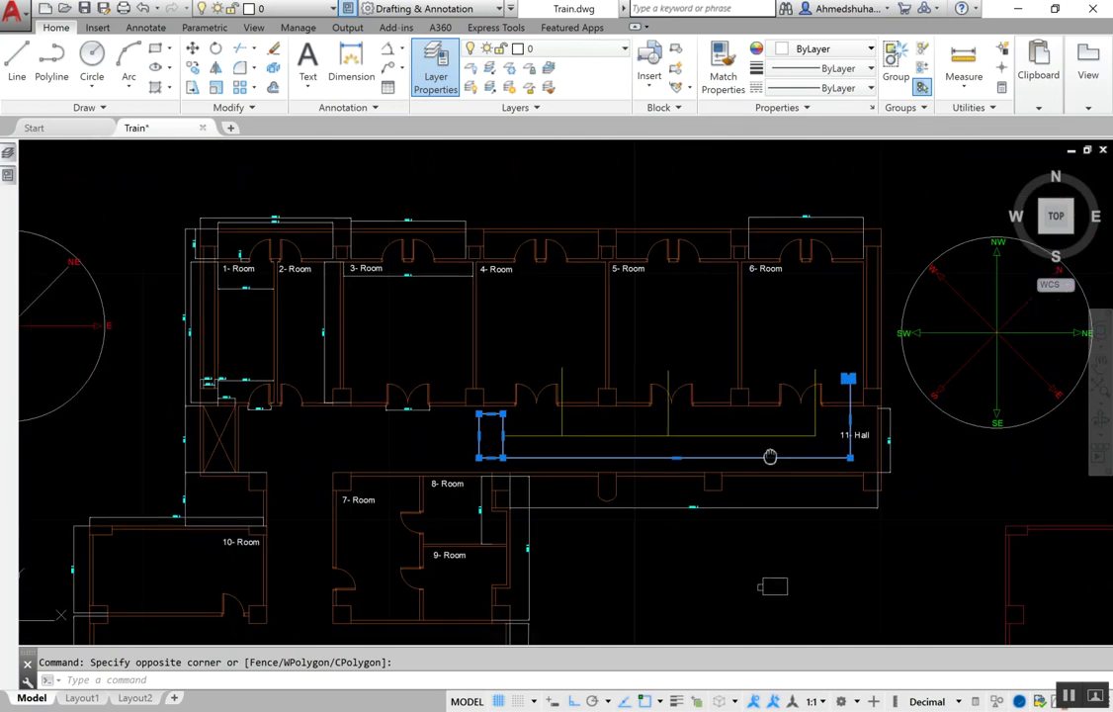
{"action": "scroll", "coordinate": [771, 478], "scroll_direction": "up", "scroll_amount": 3}
{"action": "key", "text": "Escape"}
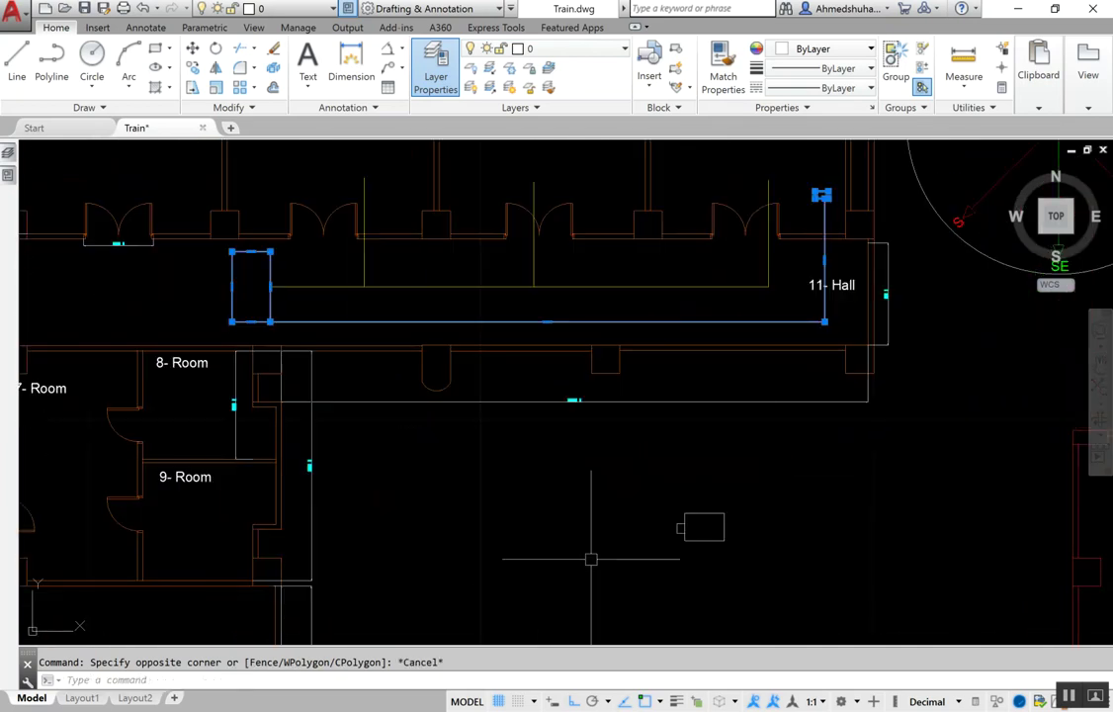
{"action": "key", "text": "Escape"}
Copy the box symbol with the small side connector from below the hall and paste it at the branch line's end in Room 6
{"action": "left_click", "coordinate": [734, 471]}
{"action": "left_click", "coordinate": [550, 575]}
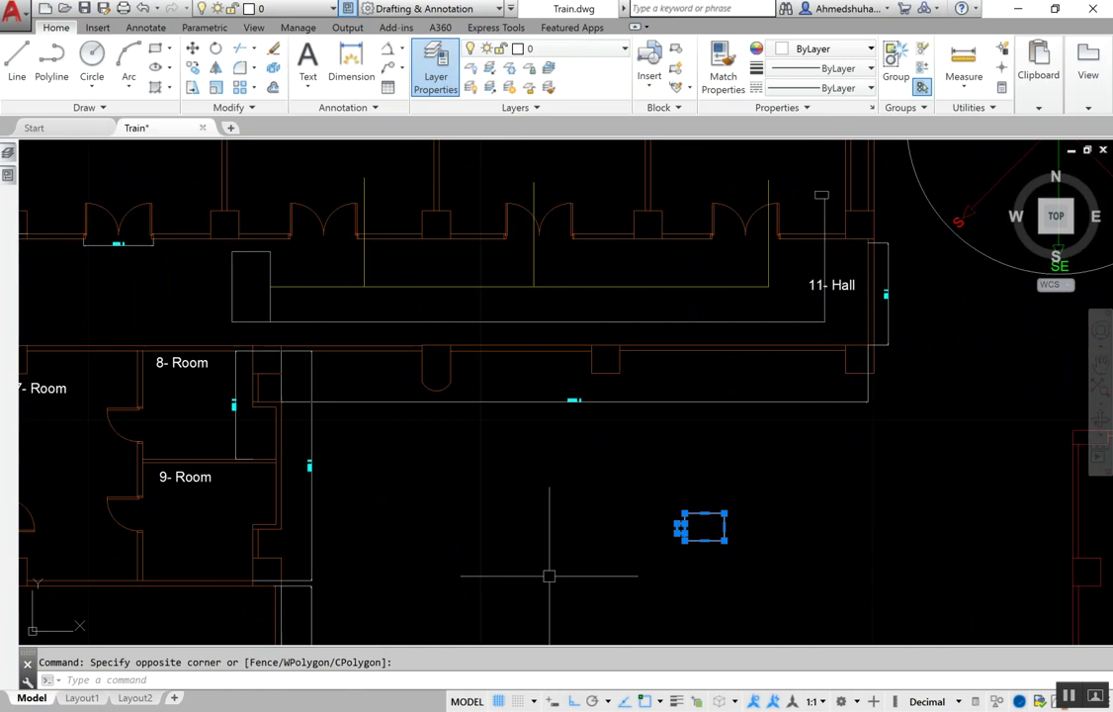
{"action": "key", "text": "ctrl+c"}
{"action": "key", "text": "ctrl+v"}
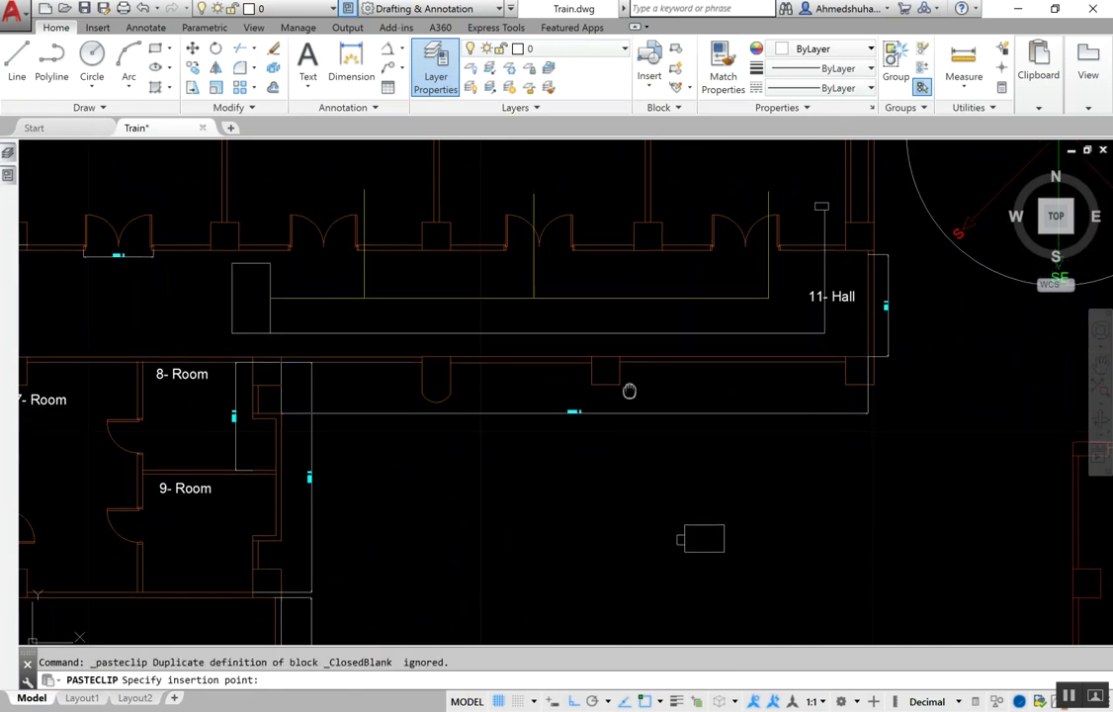
{"action": "left_click_drag", "start_coordinate": [811, 145], "coordinate": [731, 358]}
{"action": "scroll", "coordinate": [680, 390], "scroll_direction": "up", "scroll_amount": 4}
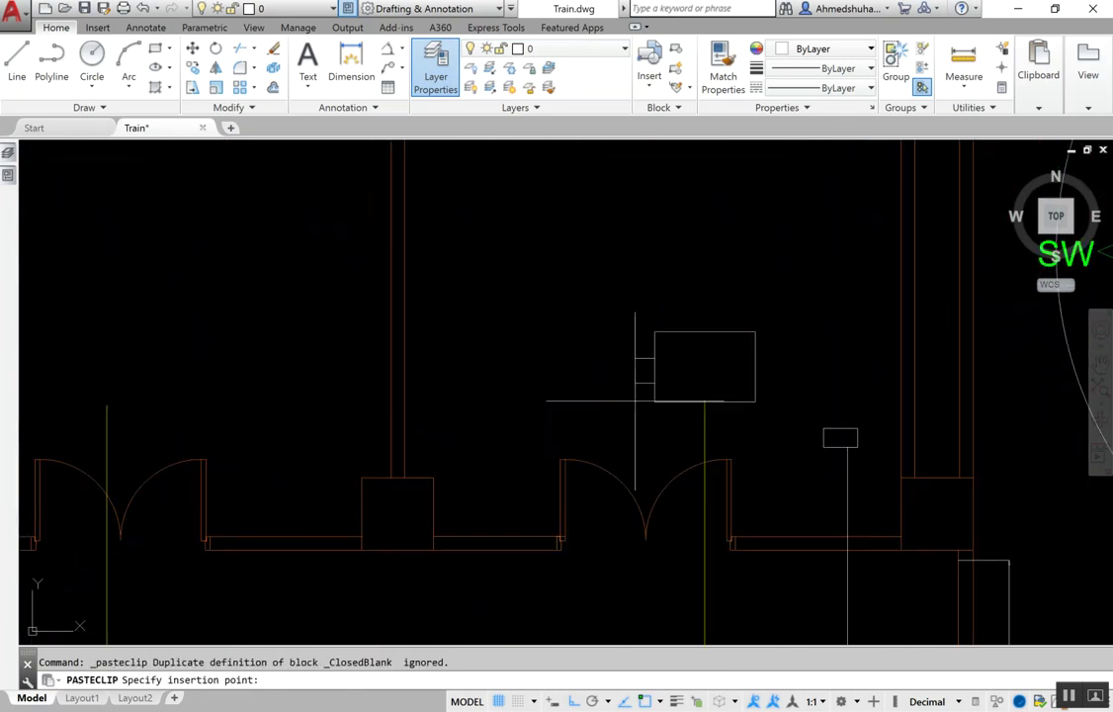
{"action": "left_click", "coordinate": [582, 436]}
Copy Room 6's box symbol horizontally to the ends of the branch lines in Room 5 and Room 4
{"action": "left_click", "coordinate": [582, 436]}
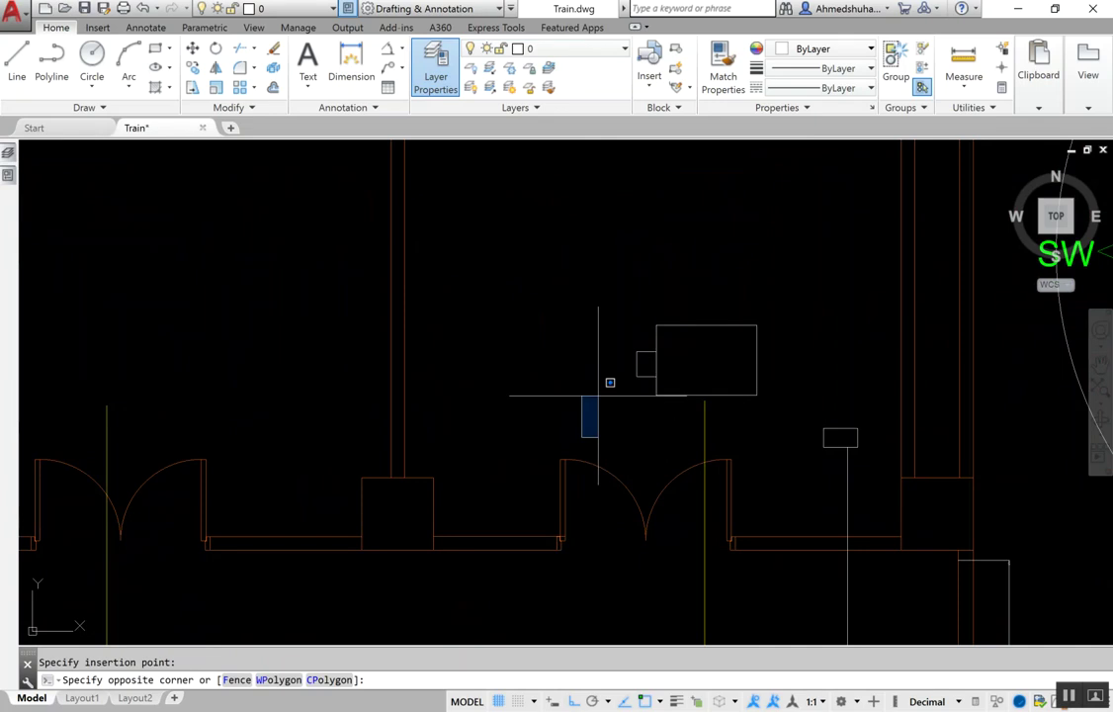
{"action": "left_click", "coordinate": [801, 292]}
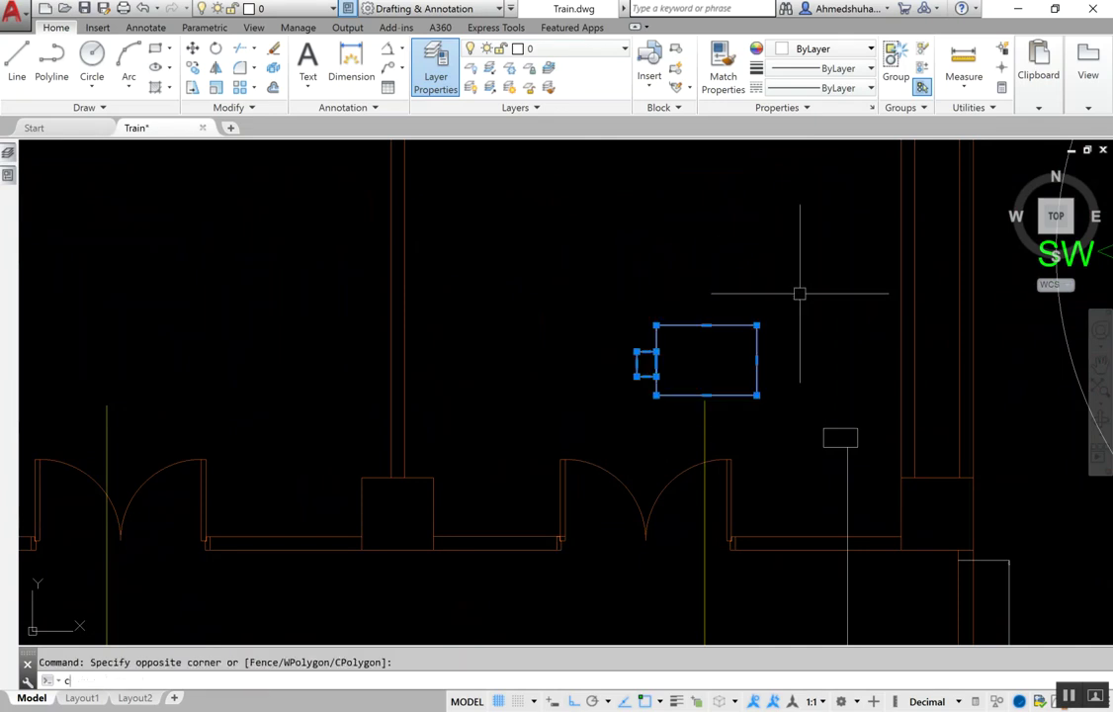
{"action": "type", "text": "c"}
{"action": "key", "text": "Return"}
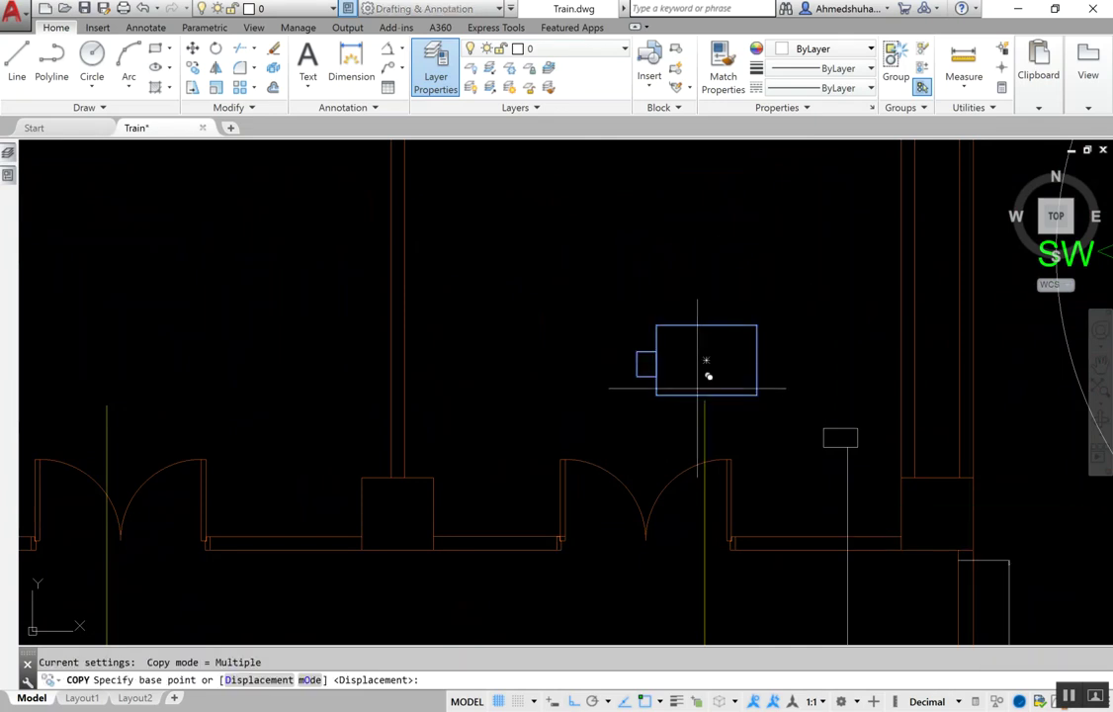
{"action": "left_click", "coordinate": [697, 391]}
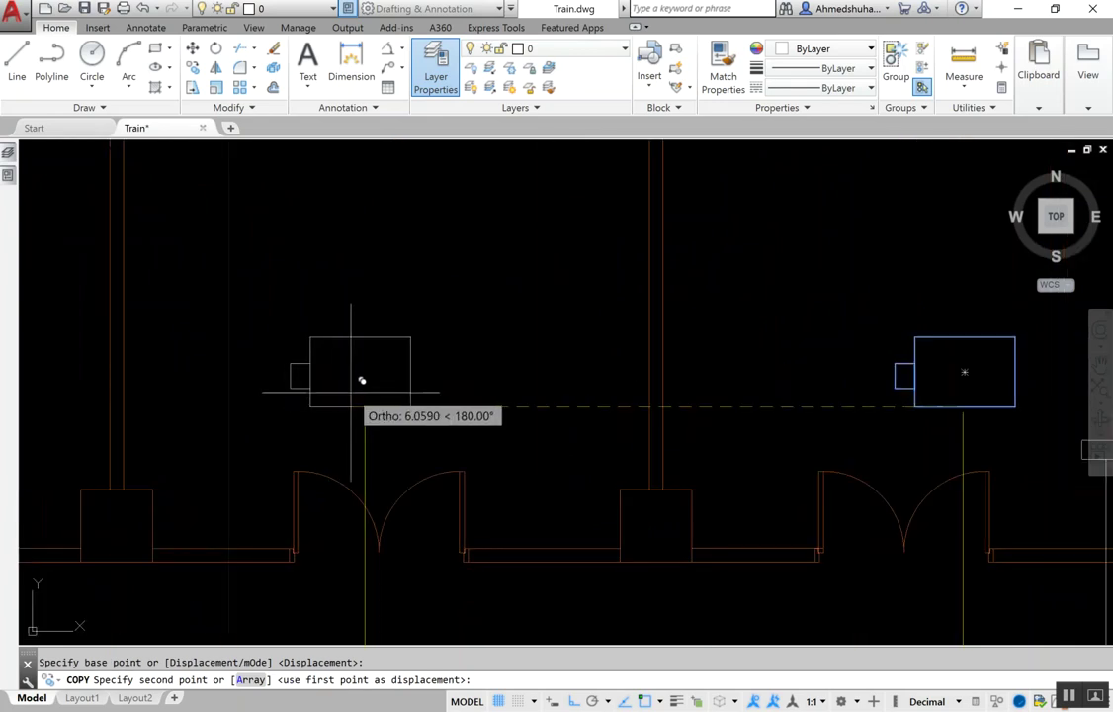
{"action": "left_click", "coordinate": [339, 380]}
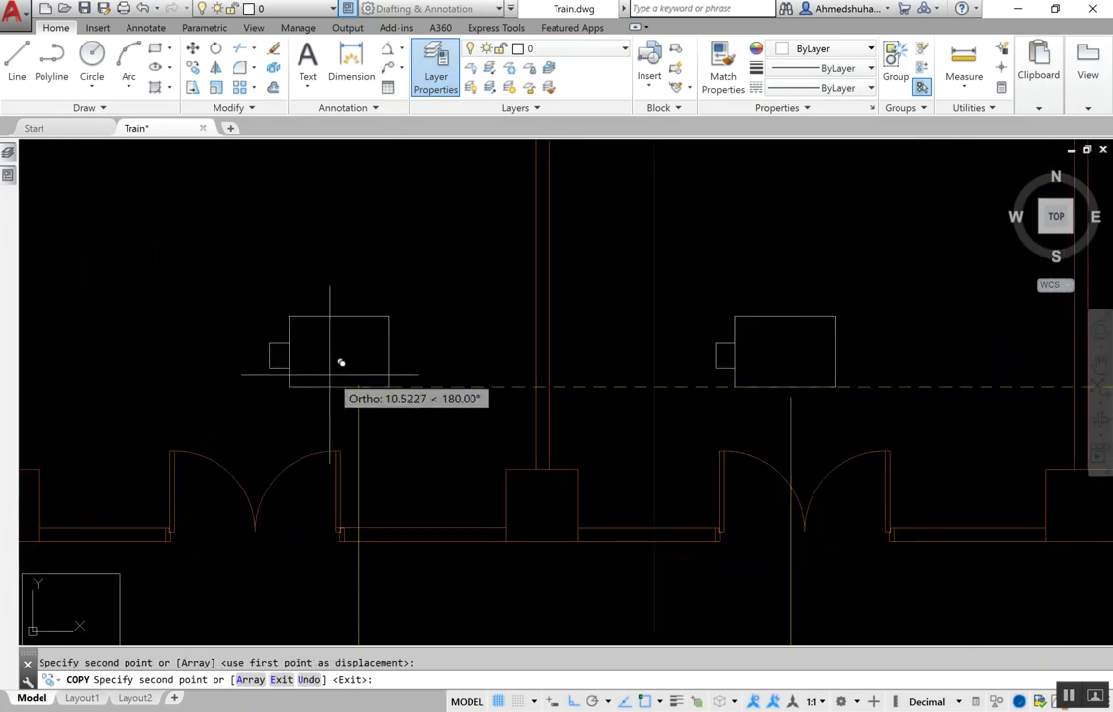
{"action": "left_click", "coordinate": [346, 379]}
{"action": "key", "text": "Escape"}
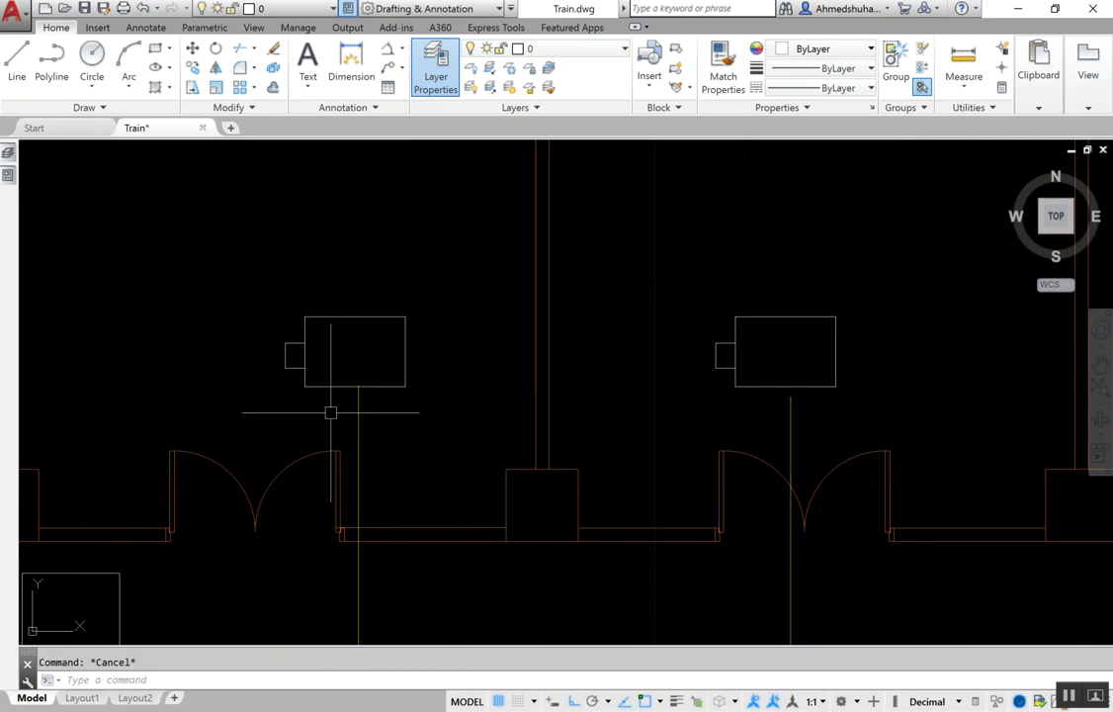
Delete the white line running from the hall unit to the small box in Room 6, along with that small box
{"action": "scroll", "coordinate": [331, 413], "scroll_direction": "down", "scroll_amount": 3}
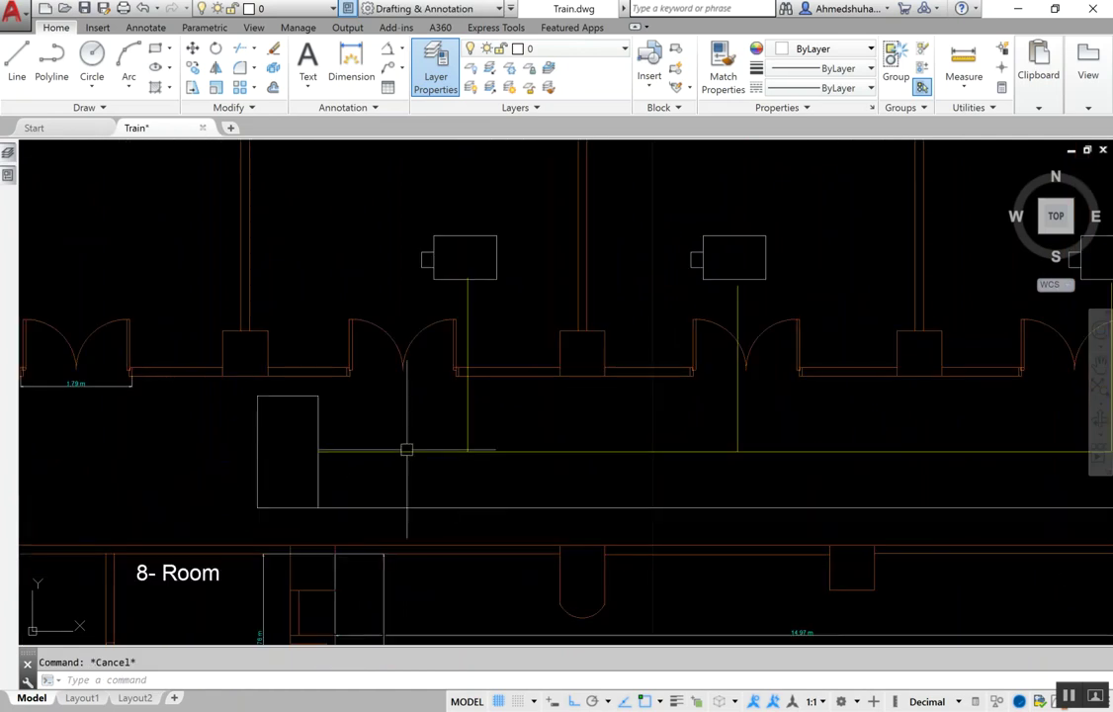
{"action": "scroll", "coordinate": [395, 410], "scroll_direction": "down", "scroll_amount": 3}
{"action": "scroll", "coordinate": [386, 406], "scroll_direction": "up", "scroll_amount": 3}
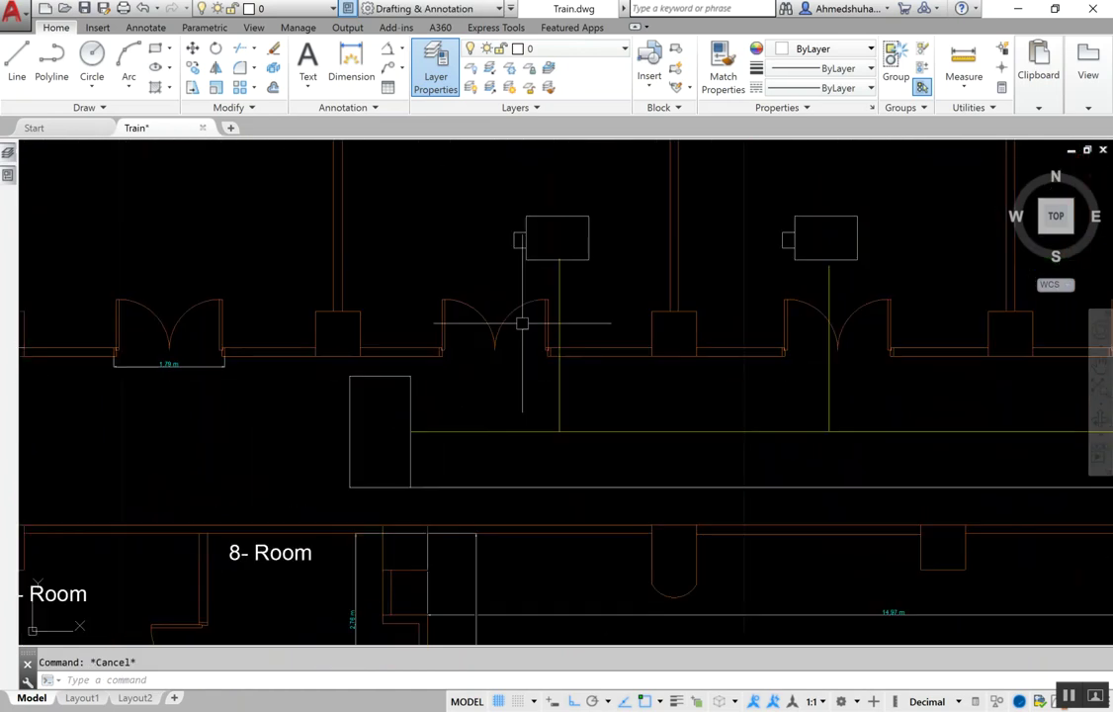
{"action": "scroll", "coordinate": [538, 277], "scroll_direction": "down", "scroll_amount": 3}
{"action": "scroll", "coordinate": [720, 373], "scroll_direction": "up", "scroll_amount": 2}
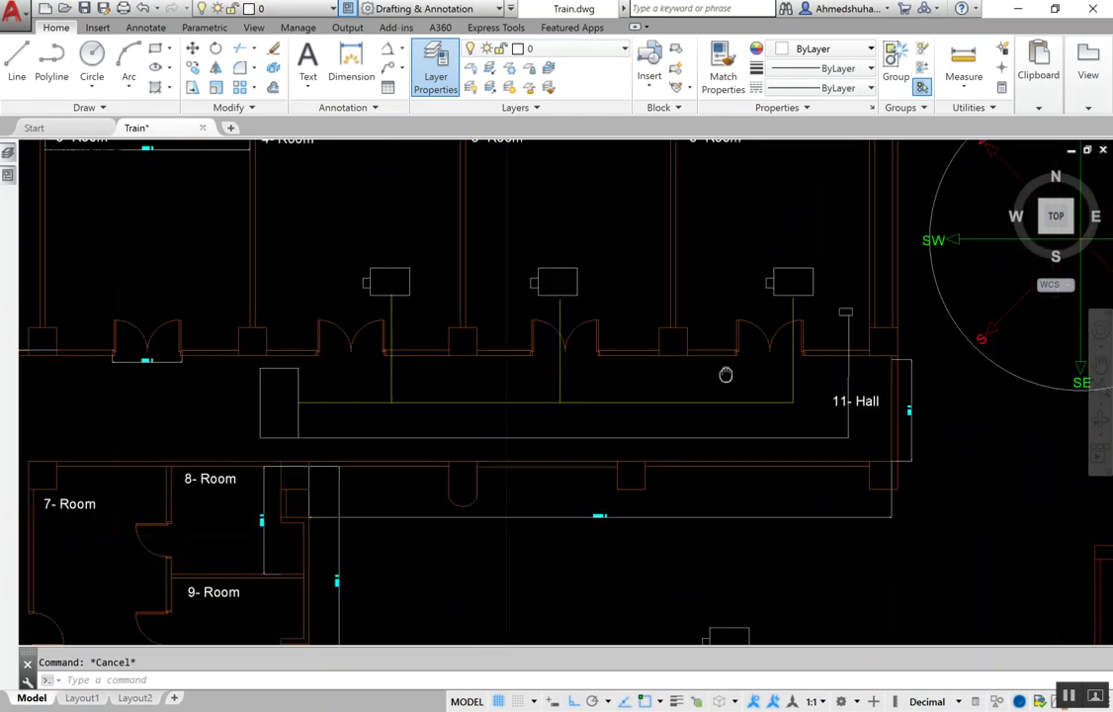
{"action": "left_click", "coordinate": [723, 434]}
{"action": "left_click", "coordinate": [678, 450]}
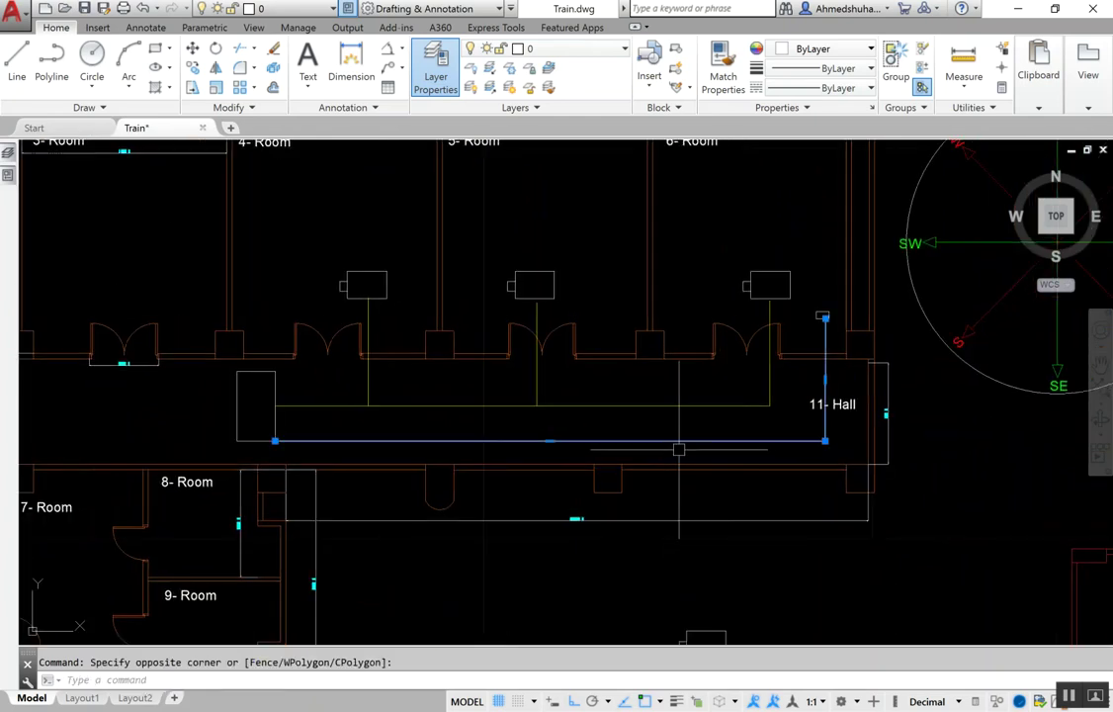
{"action": "key", "text": "Delete"}
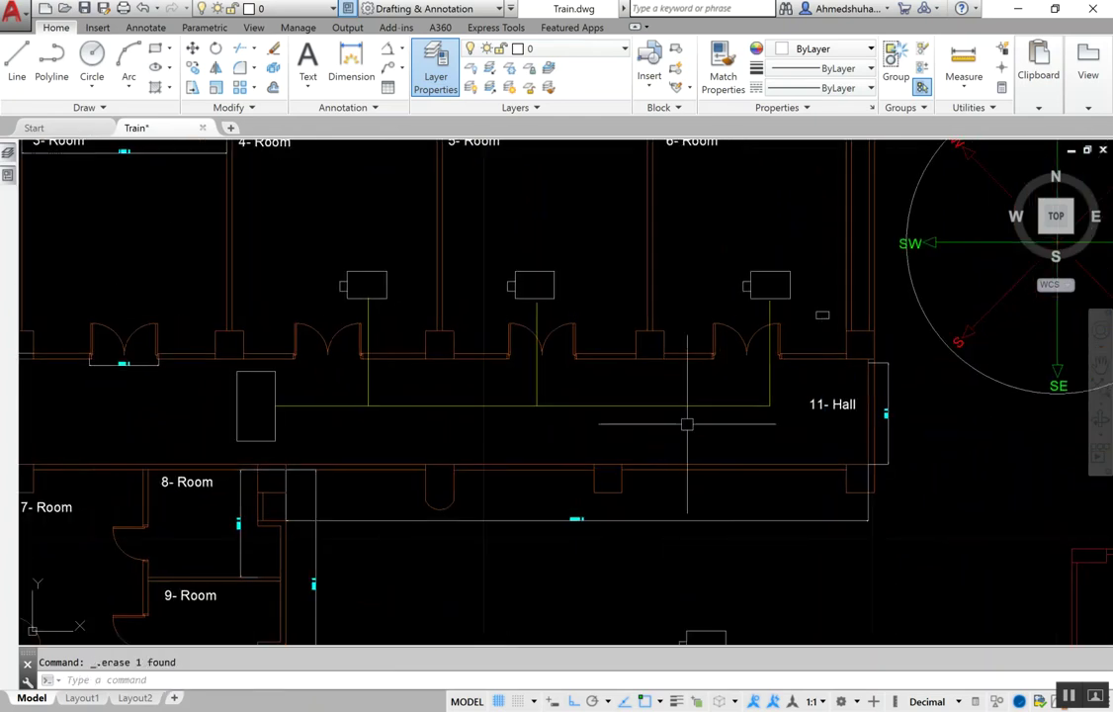
{"action": "left_click", "coordinate": [836, 301]}
{"action": "left_click", "coordinate": [785, 316]}
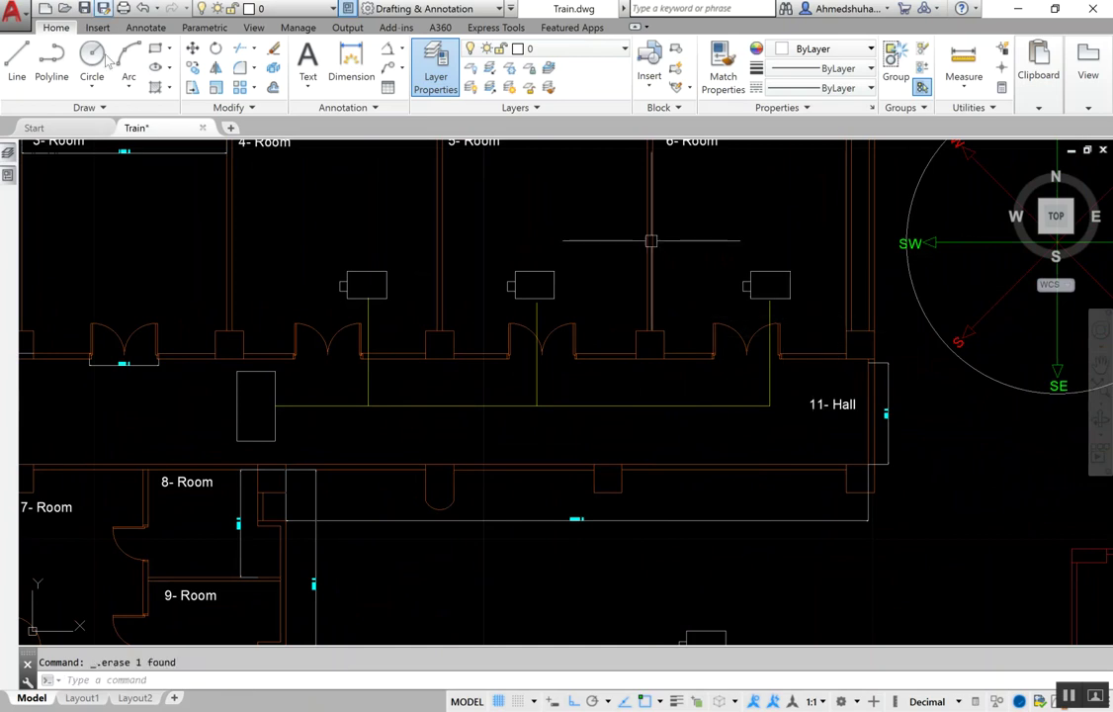
Draw a line from the hall unit's upper edge up into Room 4 and across to that room's box connector
{"action": "left_click", "coordinate": [17, 61]}
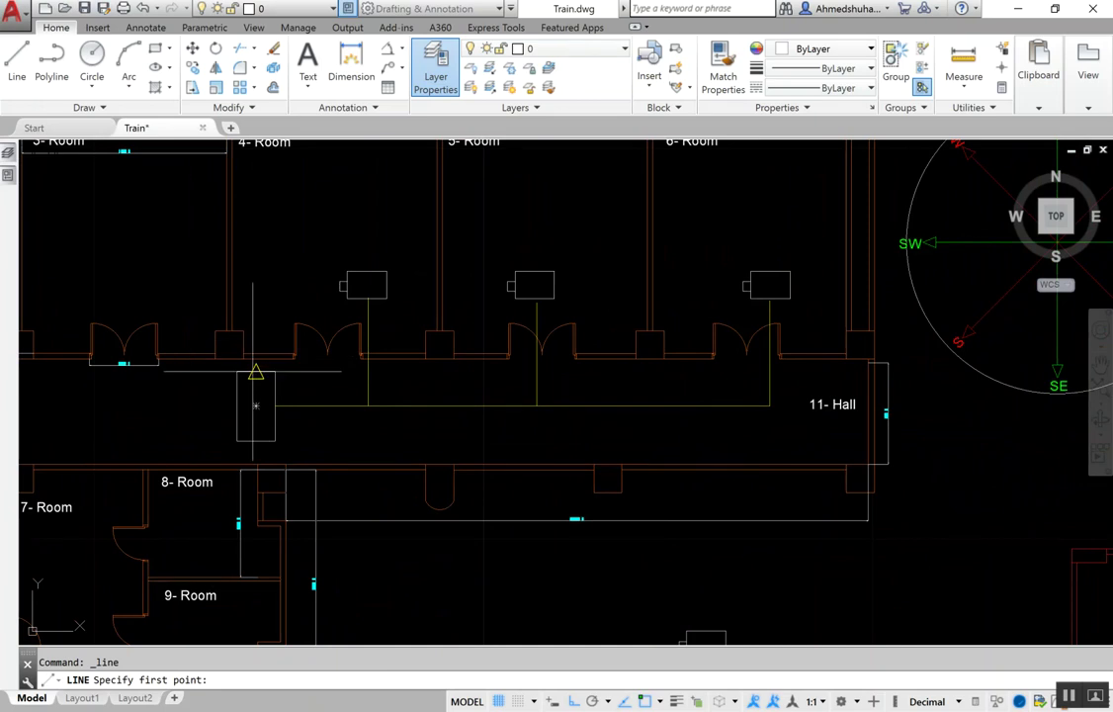
{"action": "left_click", "coordinate": [255, 405]}
{"action": "left_click", "coordinate": [256, 286]}
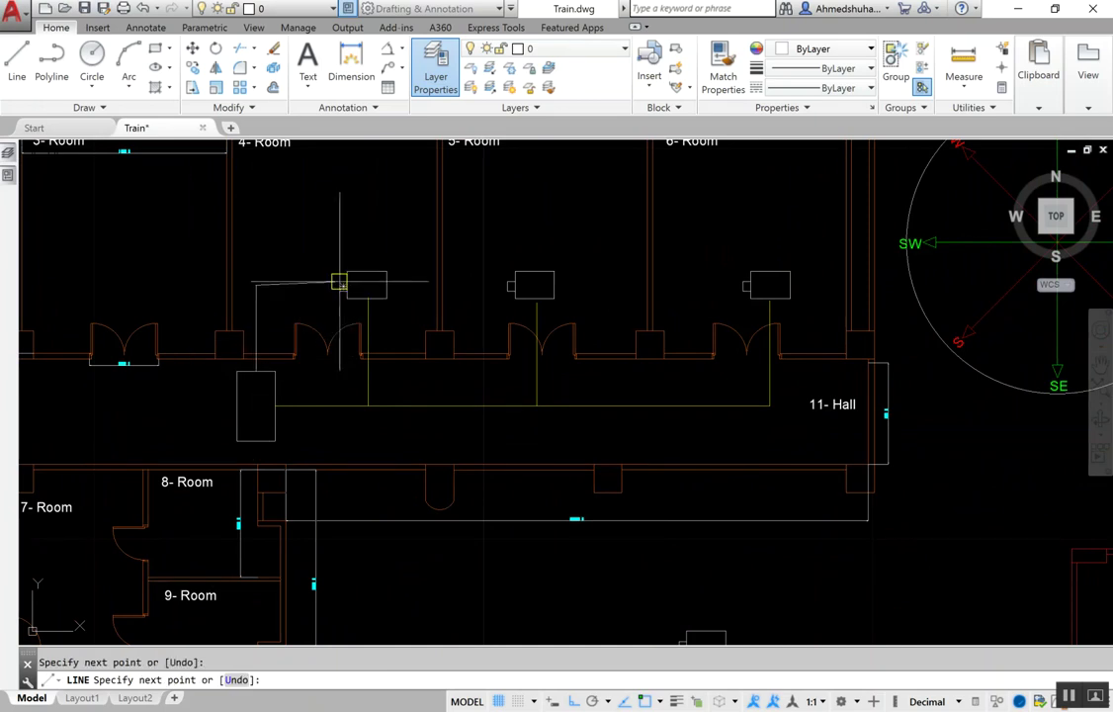
{"action": "left_click", "coordinate": [342, 285]}
{"action": "key", "text": "Escape"}
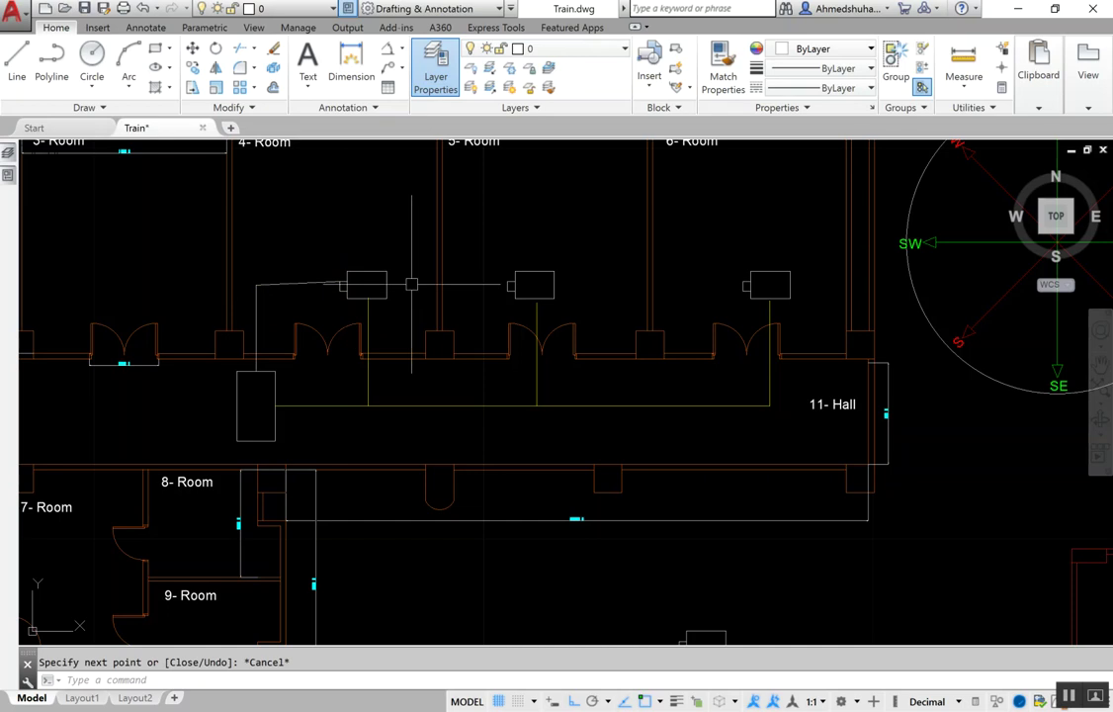
Draw a line from Room 6's box connector up, across above the other boxes, and down to the hall unit's upper edge
{"action": "left_click", "coordinate": [18, 61]}
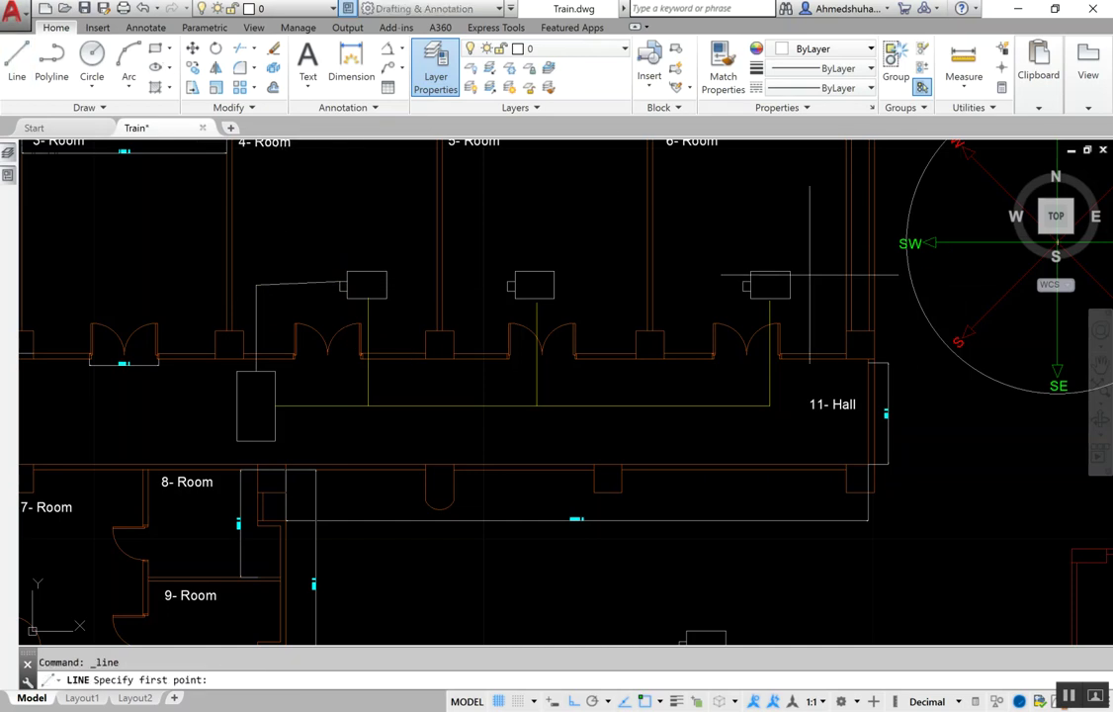
{"action": "left_click", "coordinate": [747, 280]}
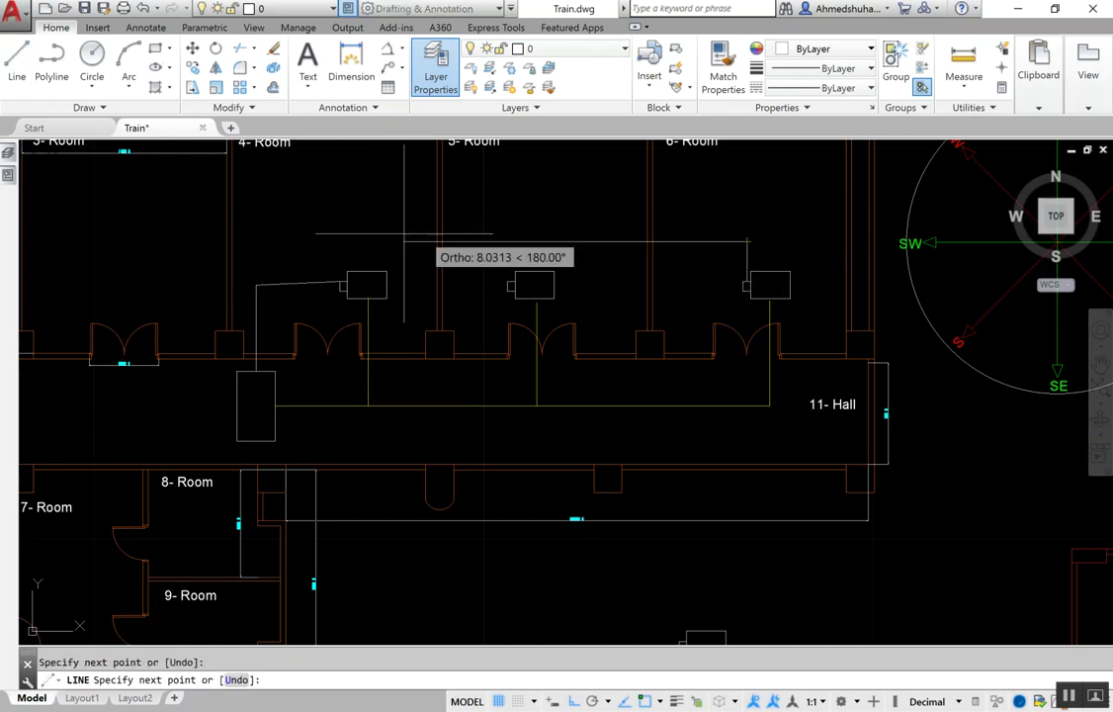
{"action": "left_click", "coordinate": [247, 241]}
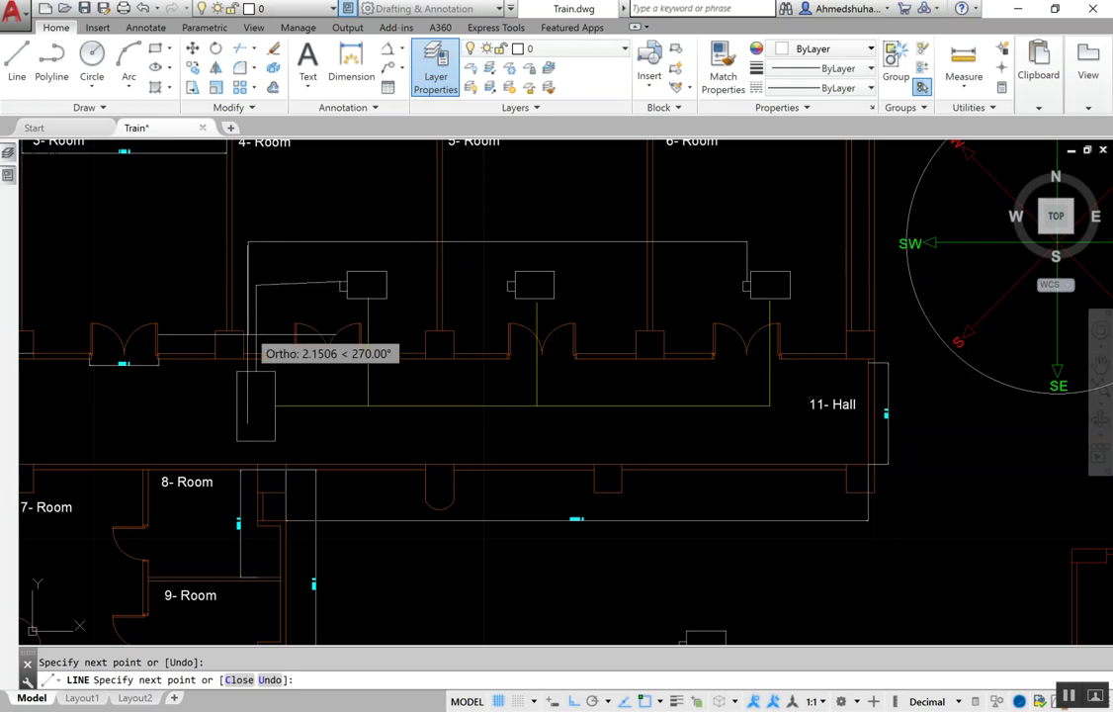
{"action": "left_click", "coordinate": [249, 371]}
{"action": "key", "text": "Escape"}
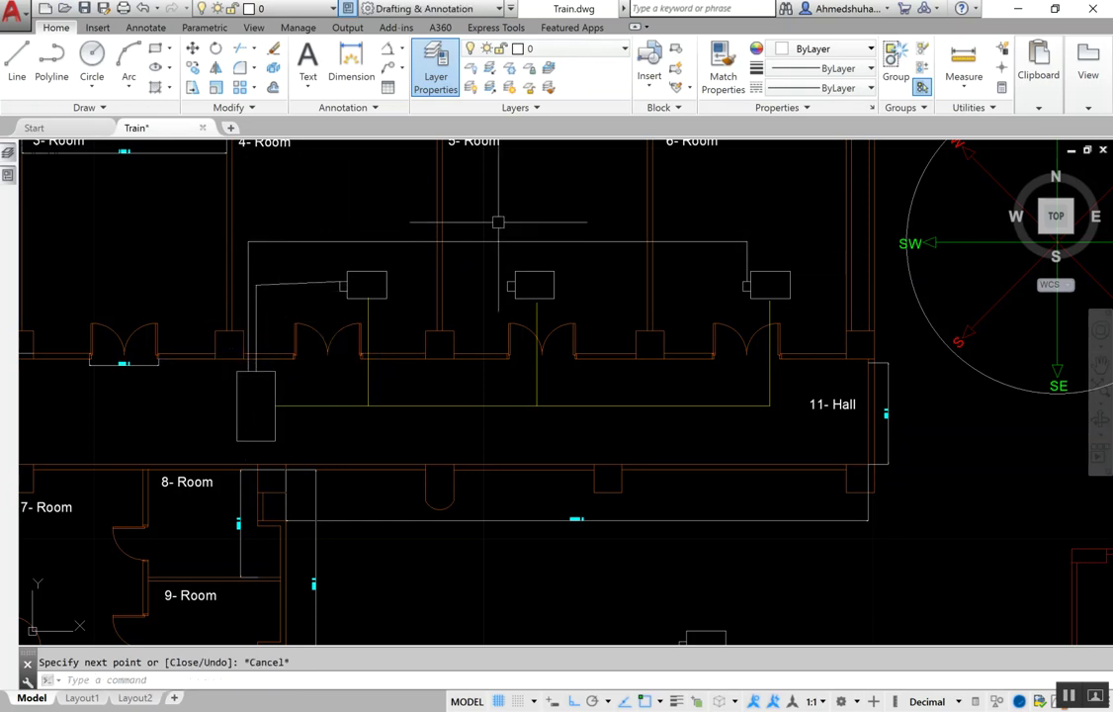
Draw a line from Room 5's box connector up, across above Room 4's box, and down to the hall unit's upper edge
{"action": "key", "text": "Return"}
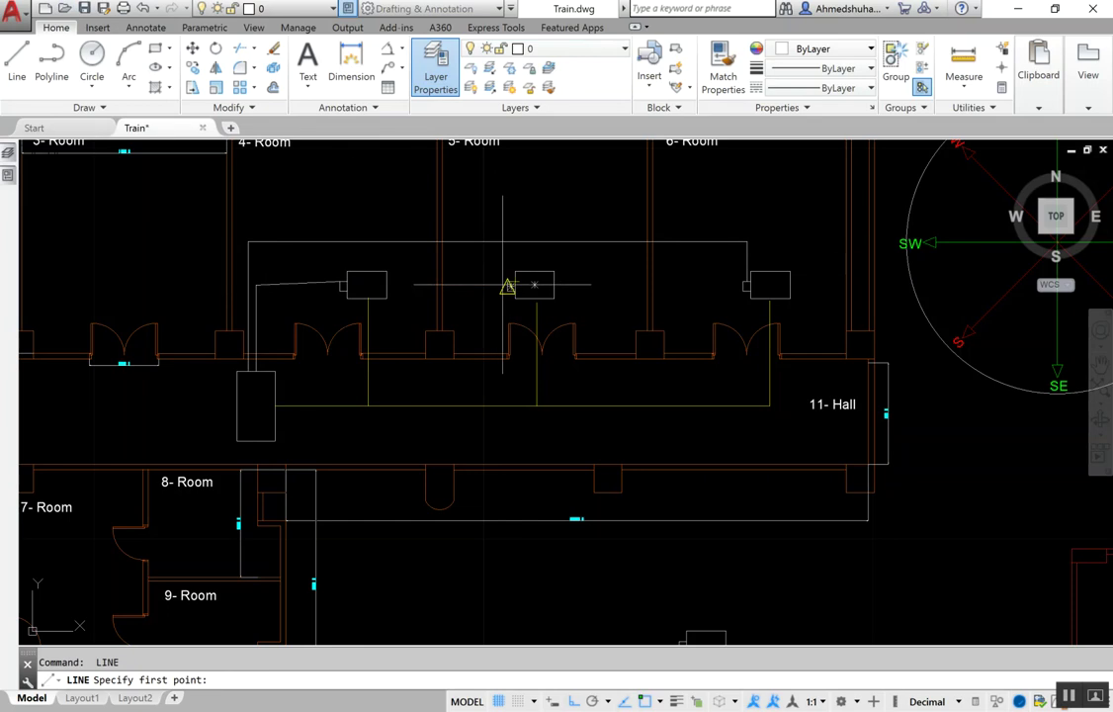
{"action": "left_click", "coordinate": [510, 285]}
{"action": "left_click", "coordinate": [508, 244]}
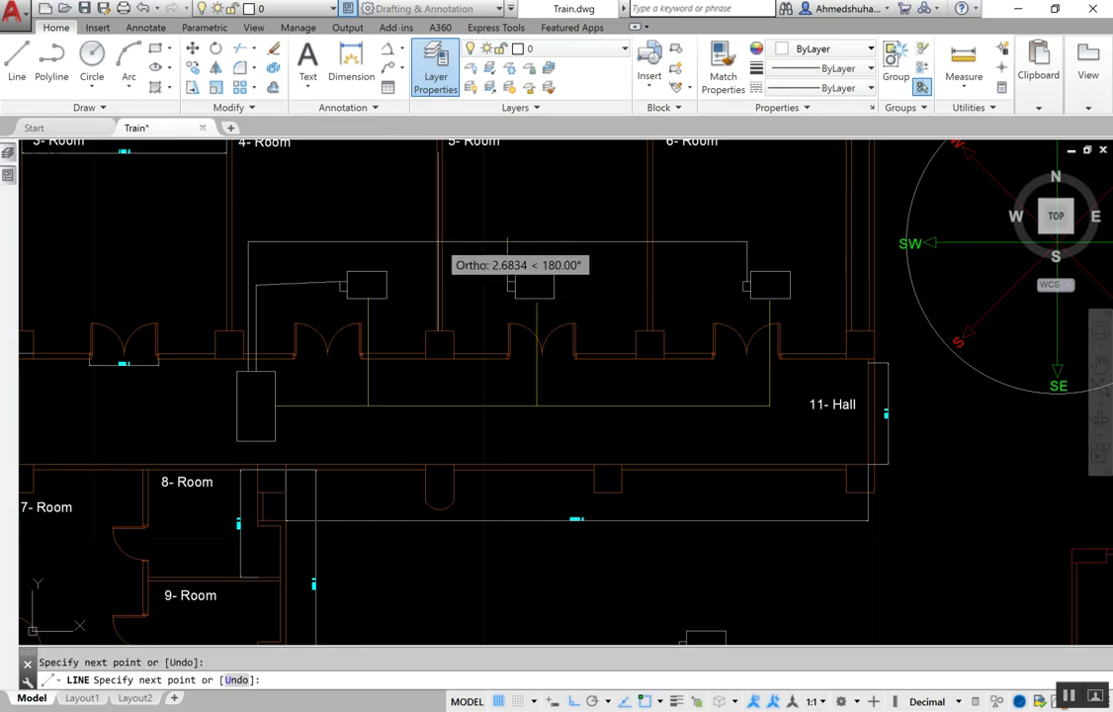
{"action": "key", "text": "ctrl+z"}
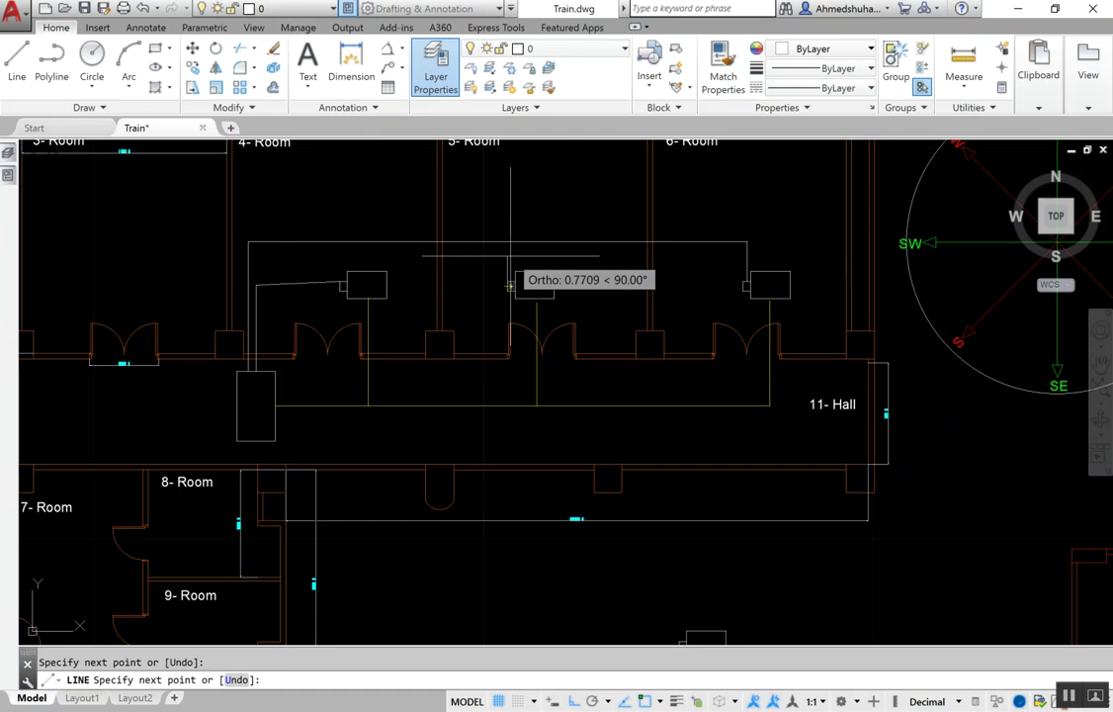
{"action": "left_click", "coordinate": [508, 255]}
{"action": "scroll", "coordinate": [259, 267], "scroll_direction": "up", "scroll_amount": 3}
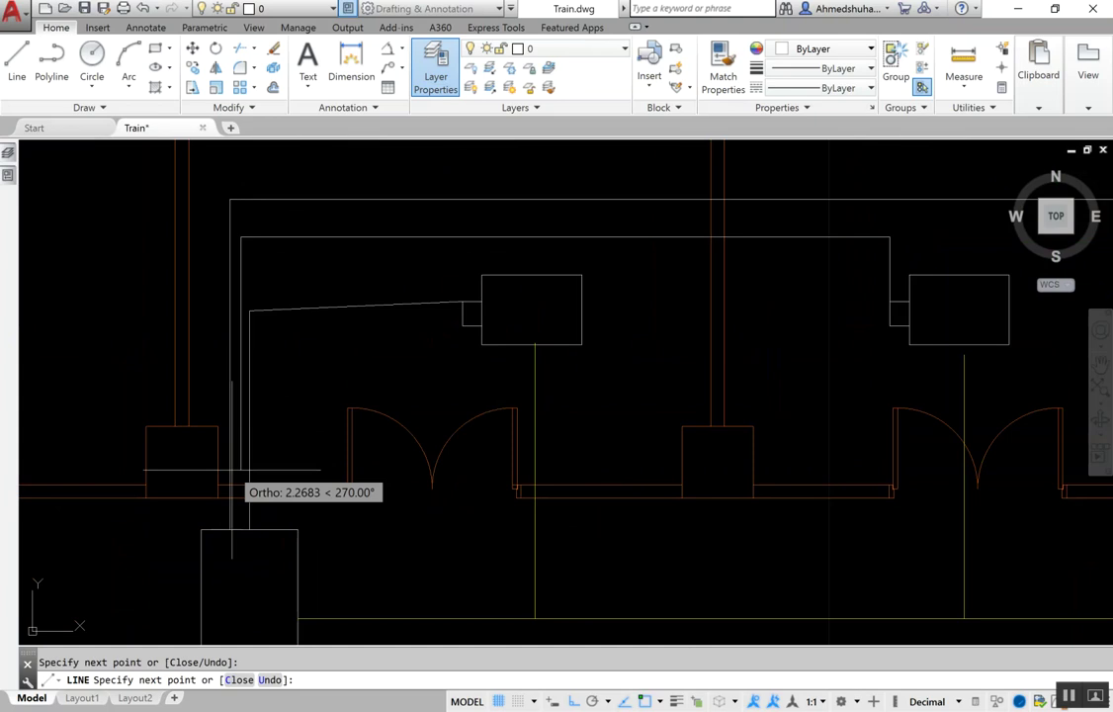
{"action": "left_click", "coordinate": [229, 529]}
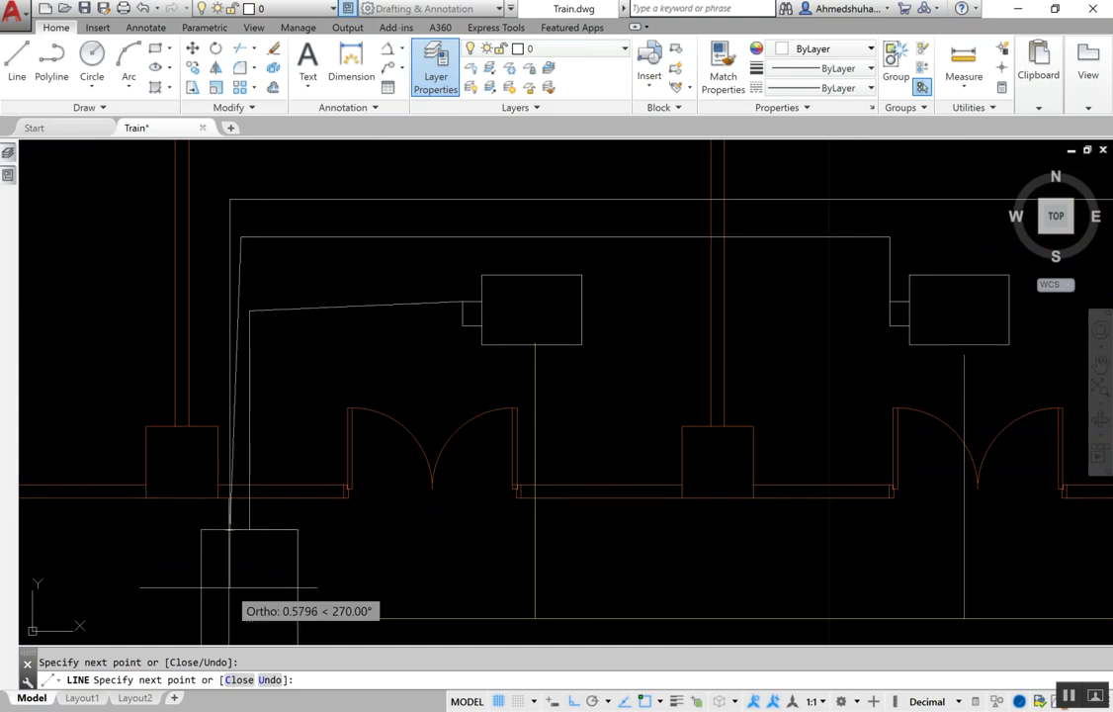
{"action": "key", "text": "Escape"}
{"action": "key", "text": "Escape"}
{"action": "scroll", "coordinate": [427, 424], "scroll_direction": "down", "scroll_amount": 5}
{"action": "scroll", "coordinate": [427, 424], "scroll_direction": "up", "scroll_amount": 2}
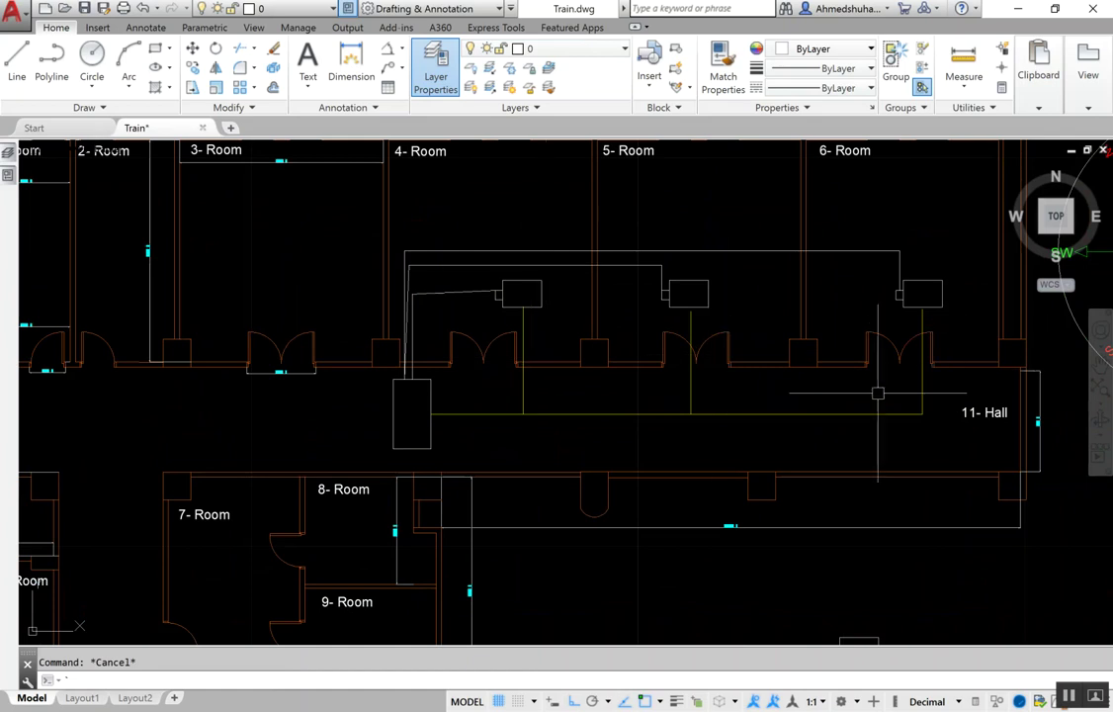
{"action": "left_click_drag", "start_coordinate": [875, 393], "coordinate": [852, 416]}
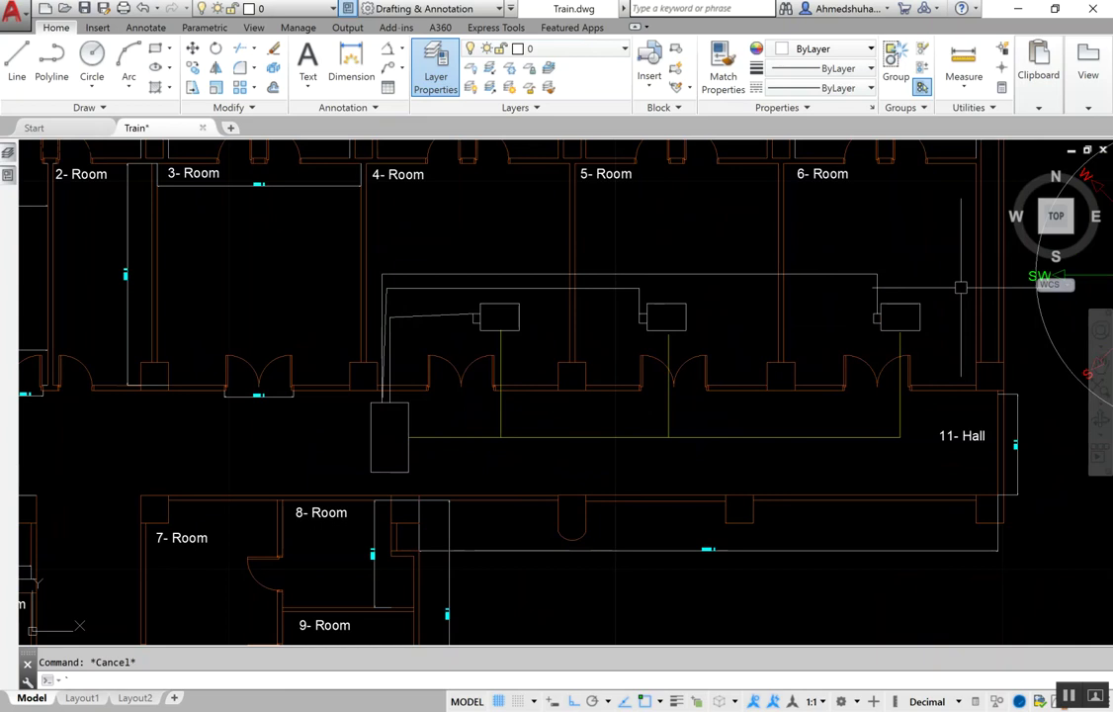
{"action": "scroll", "coordinate": [907, 310], "scroll_direction": "up", "scroll_amount": 4}
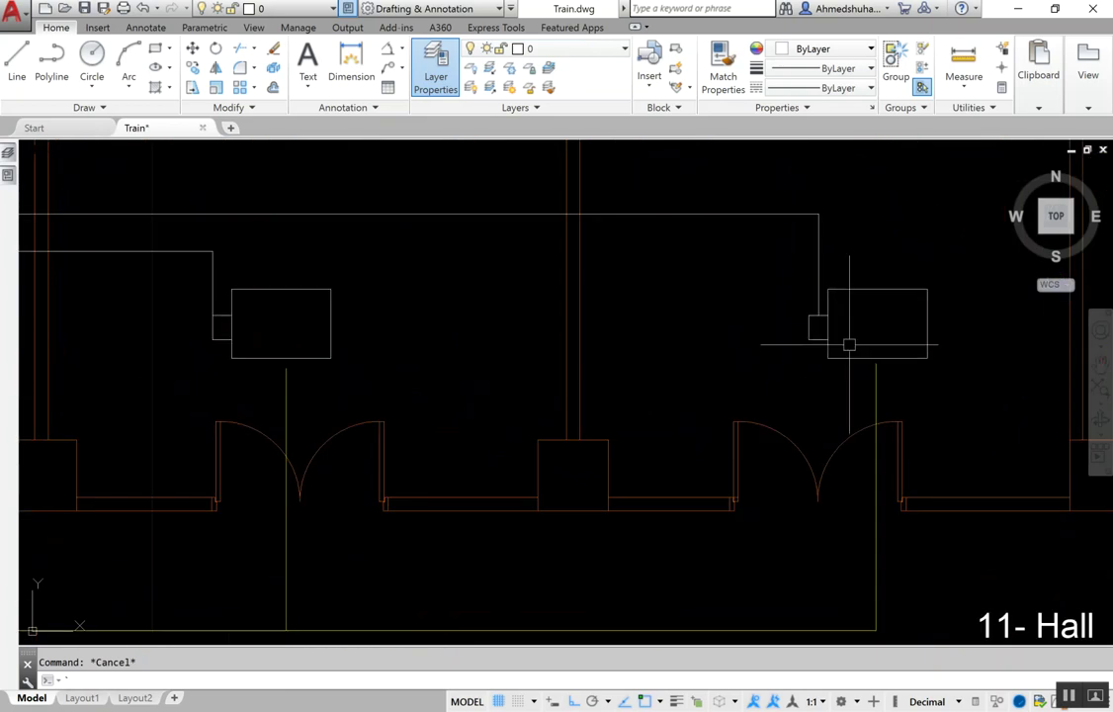
{"action": "scroll", "coordinate": [833, 328], "scroll_direction": "down", "scroll_amount": 4}
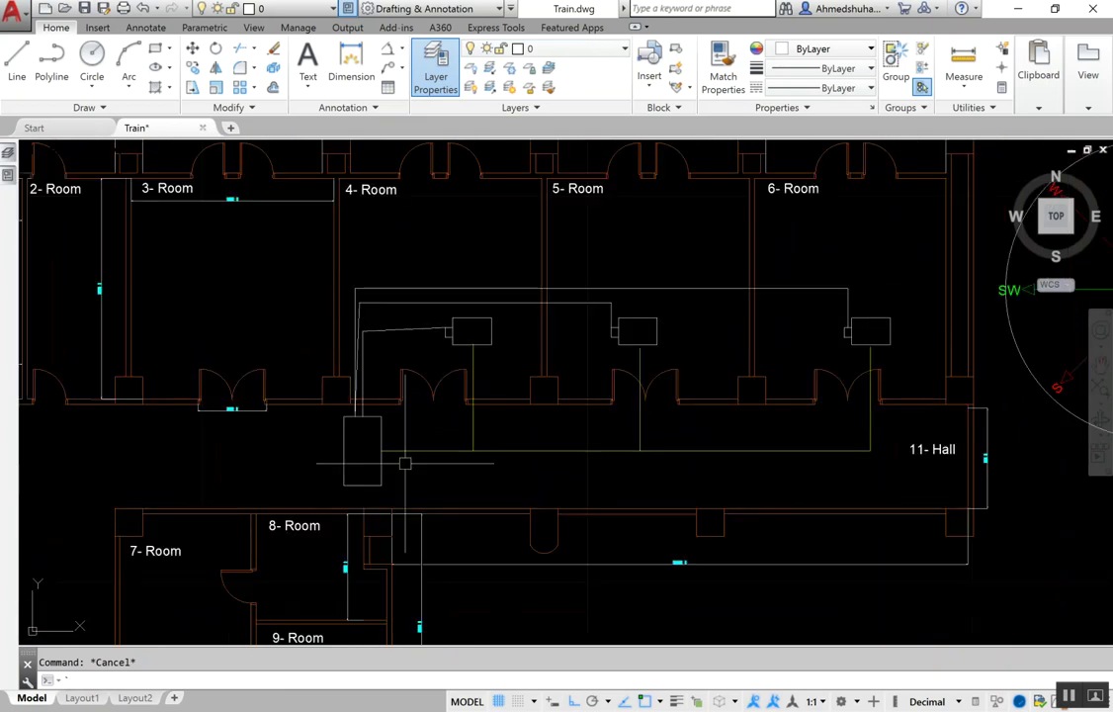
{"action": "scroll", "coordinate": [356, 473], "scroll_direction": "up", "scroll_amount": 2}
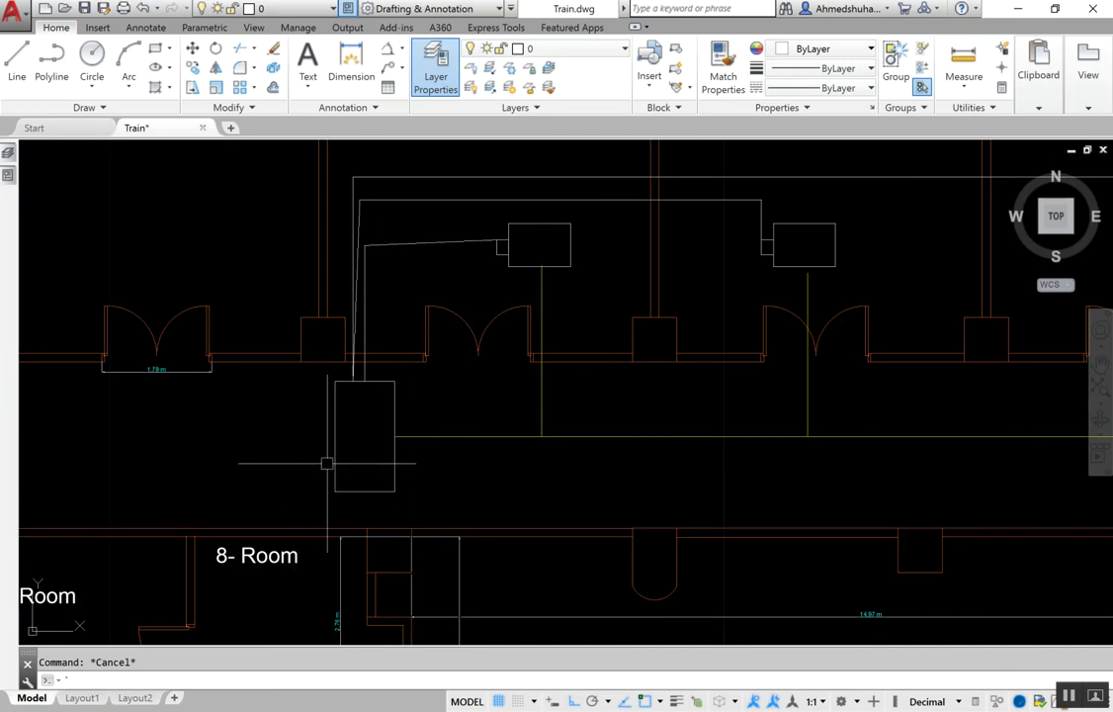
{"action": "scroll", "coordinate": [329, 461], "scroll_direction": "down", "scroll_amount": 2}
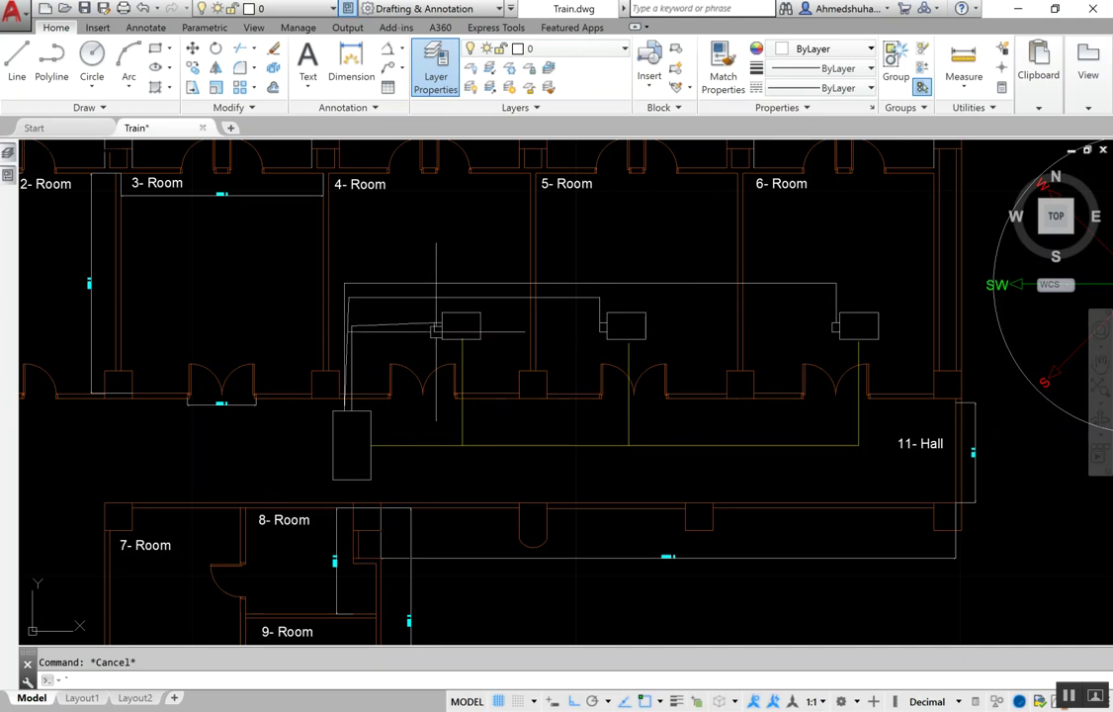
Draw a diagonal line across Room 4's box, from its upper-right corner to its lower-left corner
{"action": "scroll", "coordinate": [467, 323], "scroll_direction": "up", "scroll_amount": 4}
{"action": "left_click", "coordinate": [17, 64]}
{"action": "scroll", "coordinate": [555, 334], "scroll_direction": "up", "scroll_amount": 2}
{"action": "scroll", "coordinate": [555, 334], "scroll_direction": "up", "scroll_amount": 2}
{"action": "left_click", "coordinate": [528, 200]}
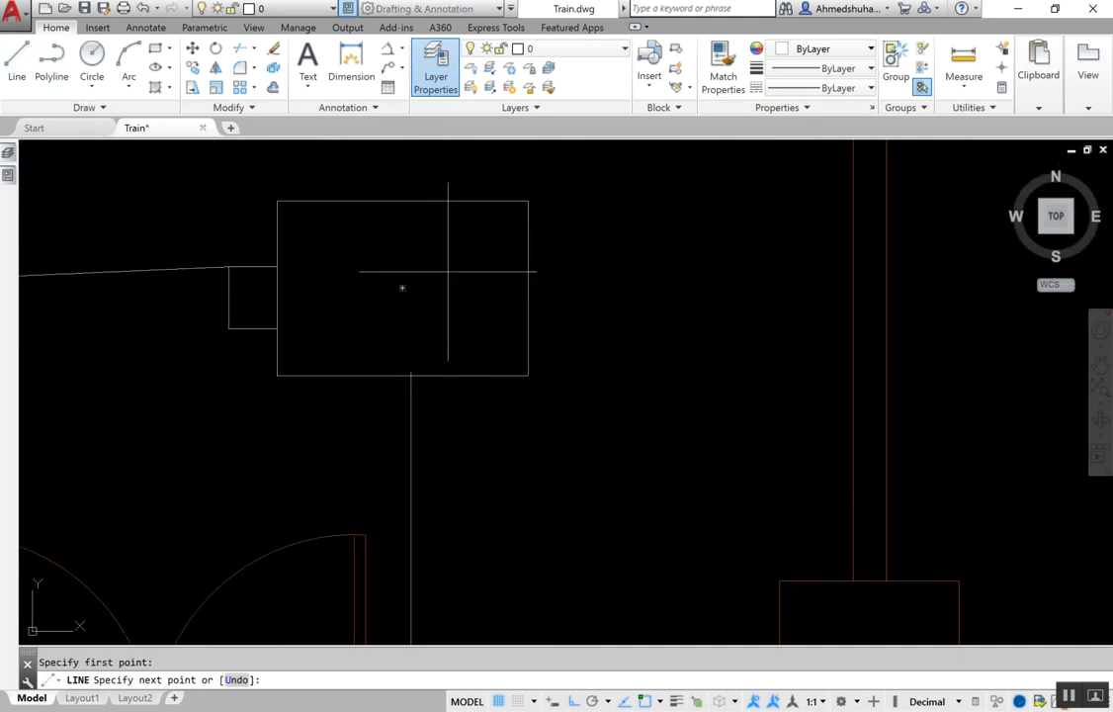
{"action": "left_click", "coordinate": [285, 382]}
{"action": "key", "text": "Escape"}
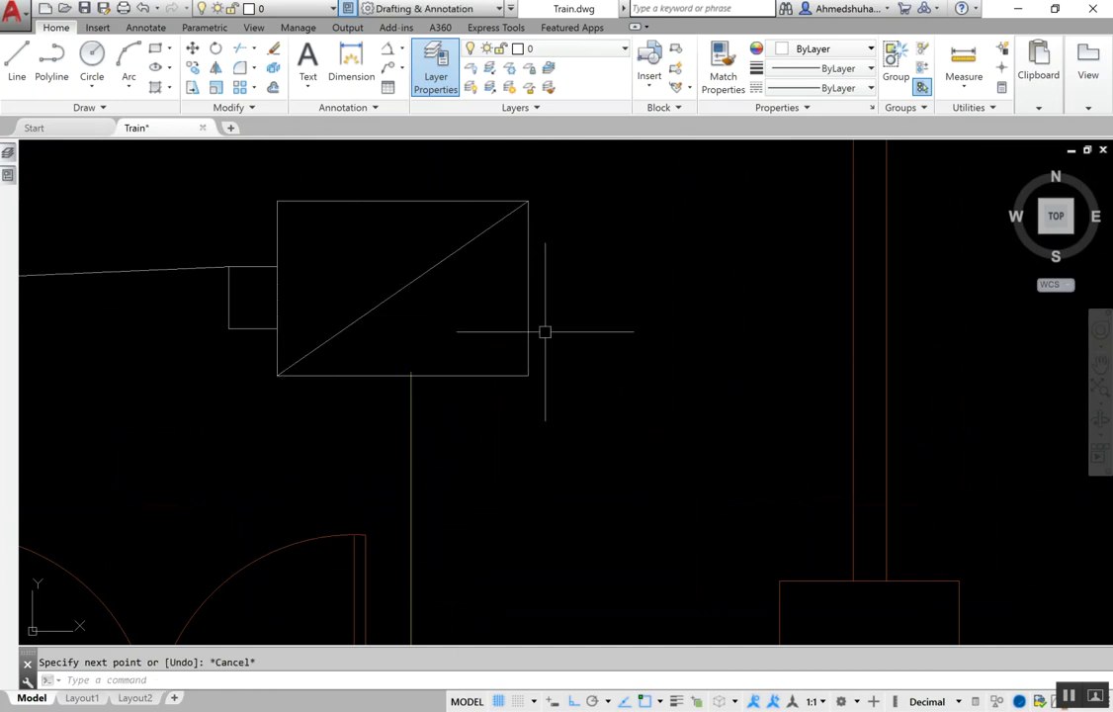
{"action": "scroll", "coordinate": [334, 311], "scroll_direction": "down", "scroll_amount": 8}
{"action": "left_click_drag", "start_coordinate": [449, 447], "coordinate": [599, 394]}
{"action": "scroll", "coordinate": [599, 394], "scroll_direction": "down", "scroll_amount": 6}
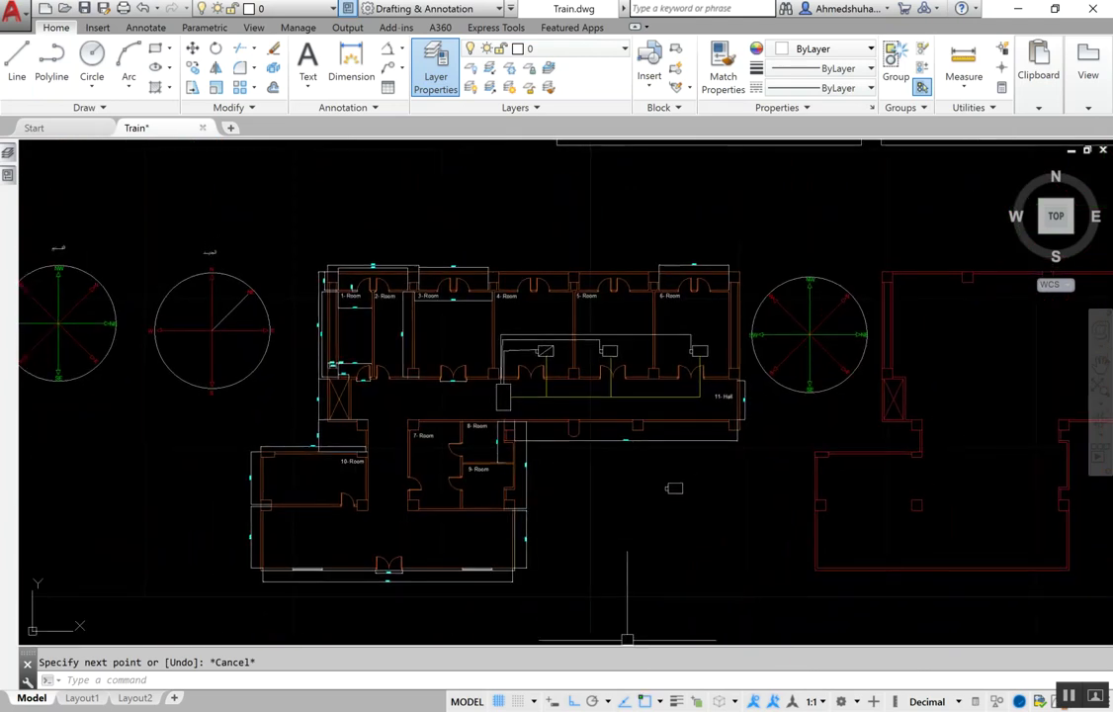
Switch to HAP and set the Chiller System's air system type to VAV with 3 zones
{"action": "key", "text": "alt+Tab"}
{"action": "left_click", "coordinate": [627, 317]}
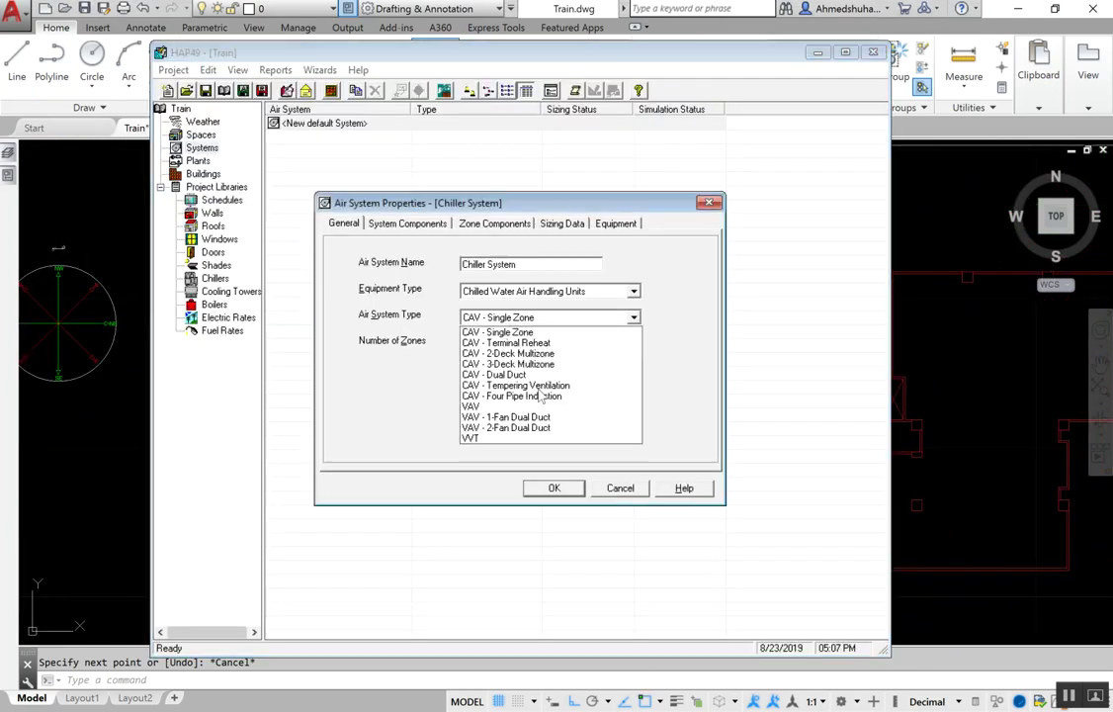
{"action": "left_click", "coordinate": [494, 414]}
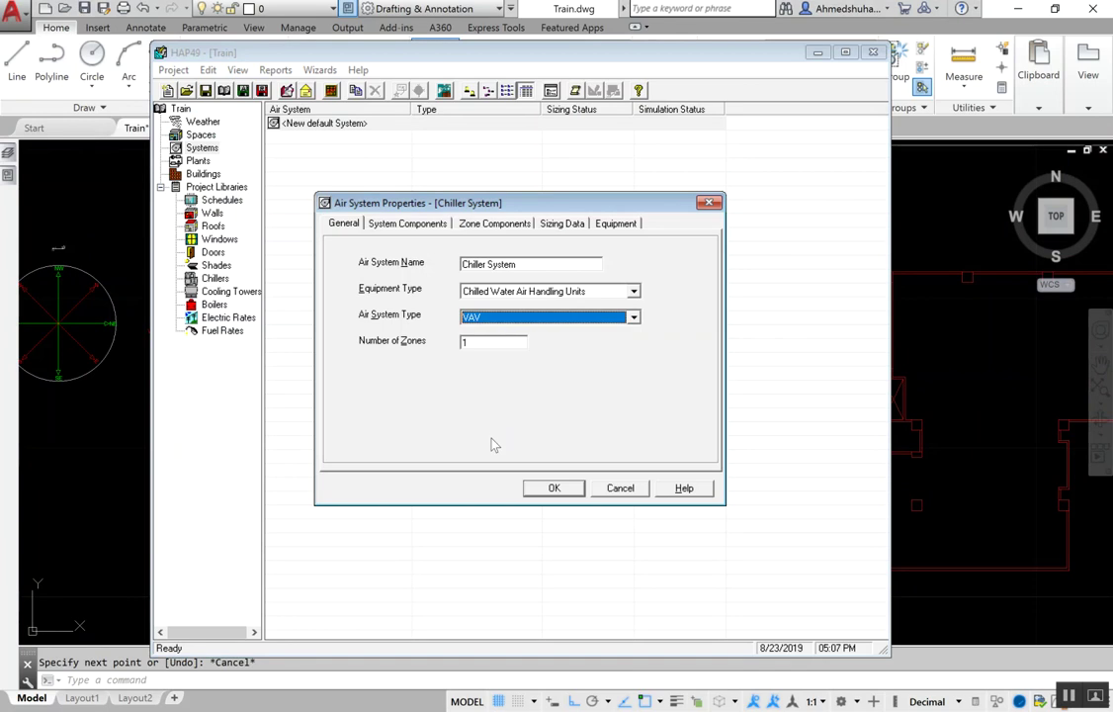
{"action": "left_click", "coordinate": [470, 344]}
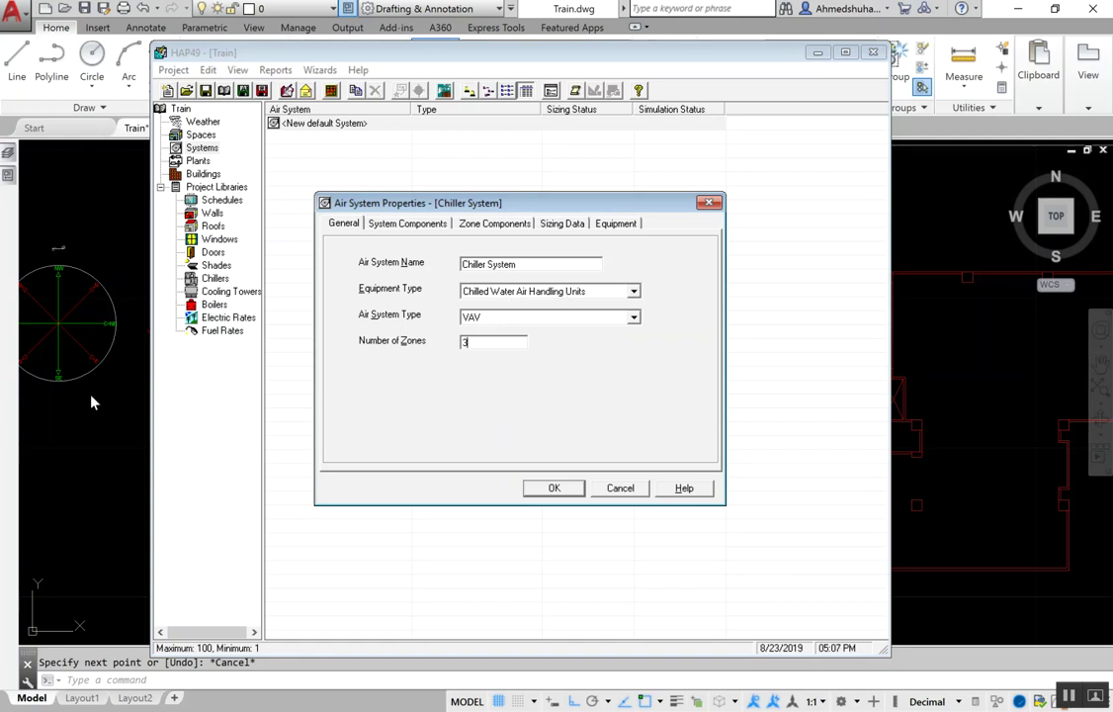
Switch to AutoCAD and select the hall unit's rectangle on the floor plan
{"action": "left_click", "coordinate": [96, 418]}
{"action": "scroll", "coordinate": [484, 406], "scroll_direction": "up", "scroll_amount": 3}
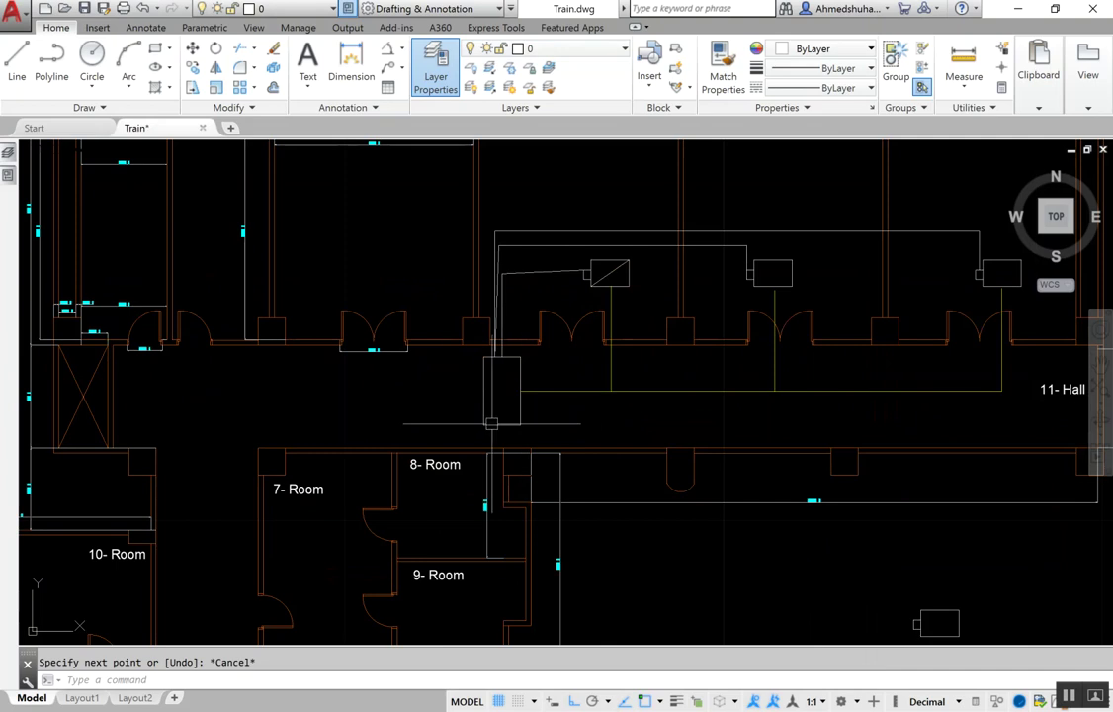
{"action": "left_click", "coordinate": [456, 442]}
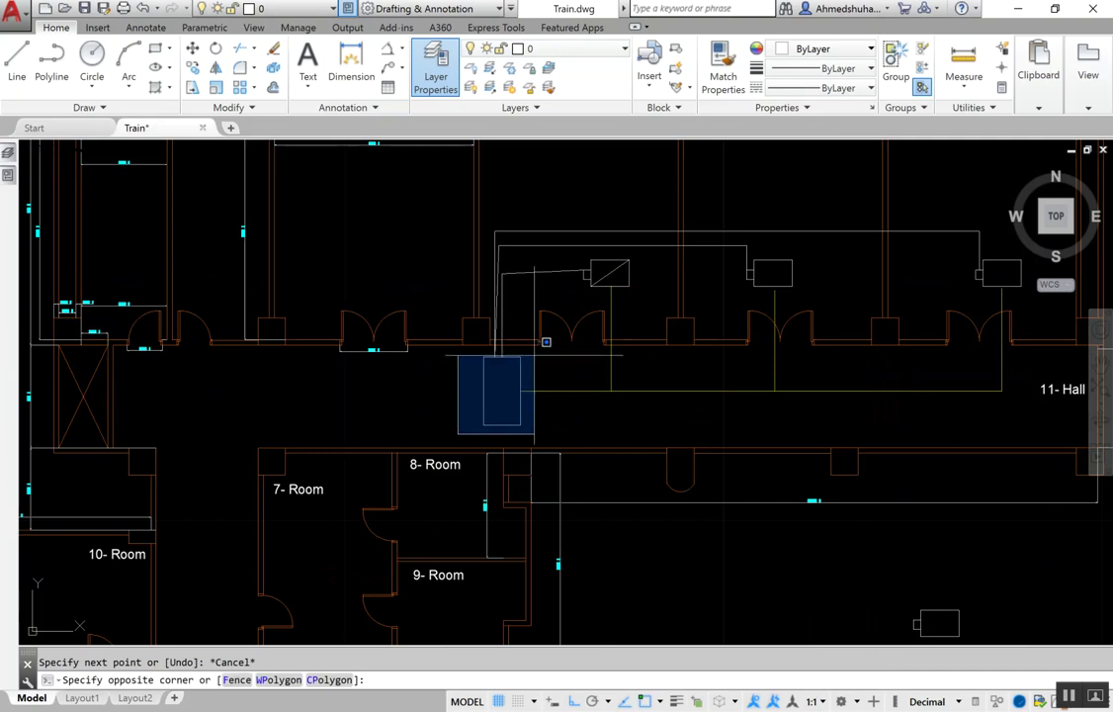
{"action": "left_click", "coordinate": [529, 348]}
{"action": "scroll", "coordinate": [528, 381], "scroll_direction": "down", "scroll_amount": 2}
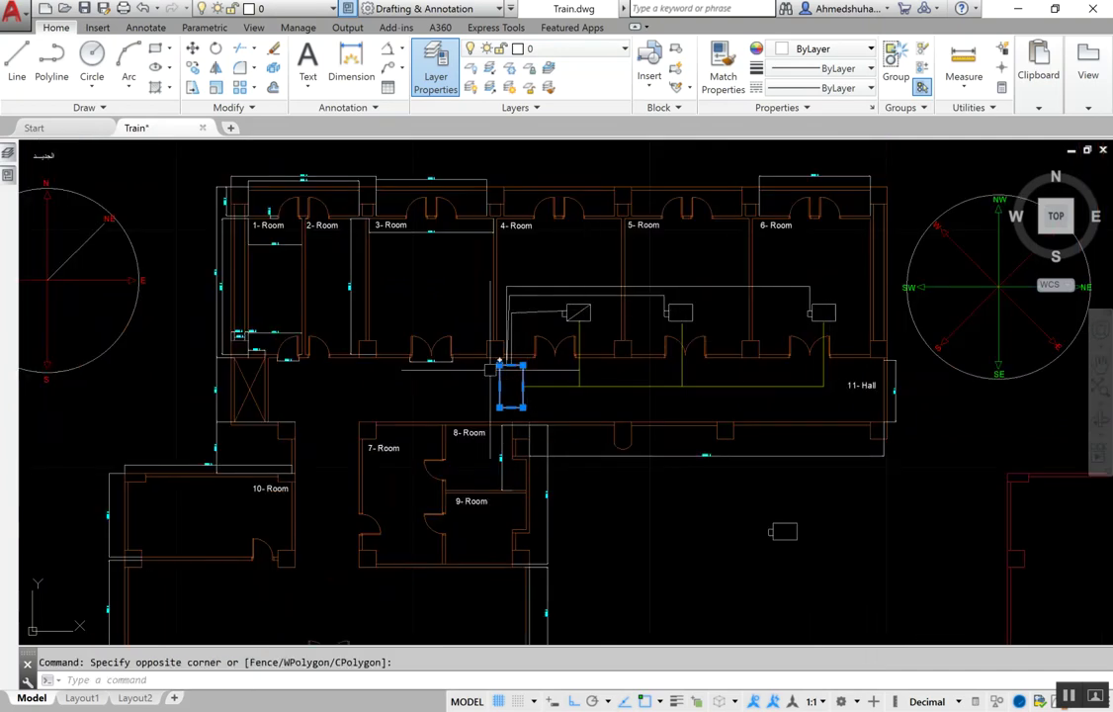
Switch to HAP and set the equipment type to Terminal Units, with 2-Pipe Fan Coil and a Common Ventilation System
{"action": "key", "text": "alt+Tab"}
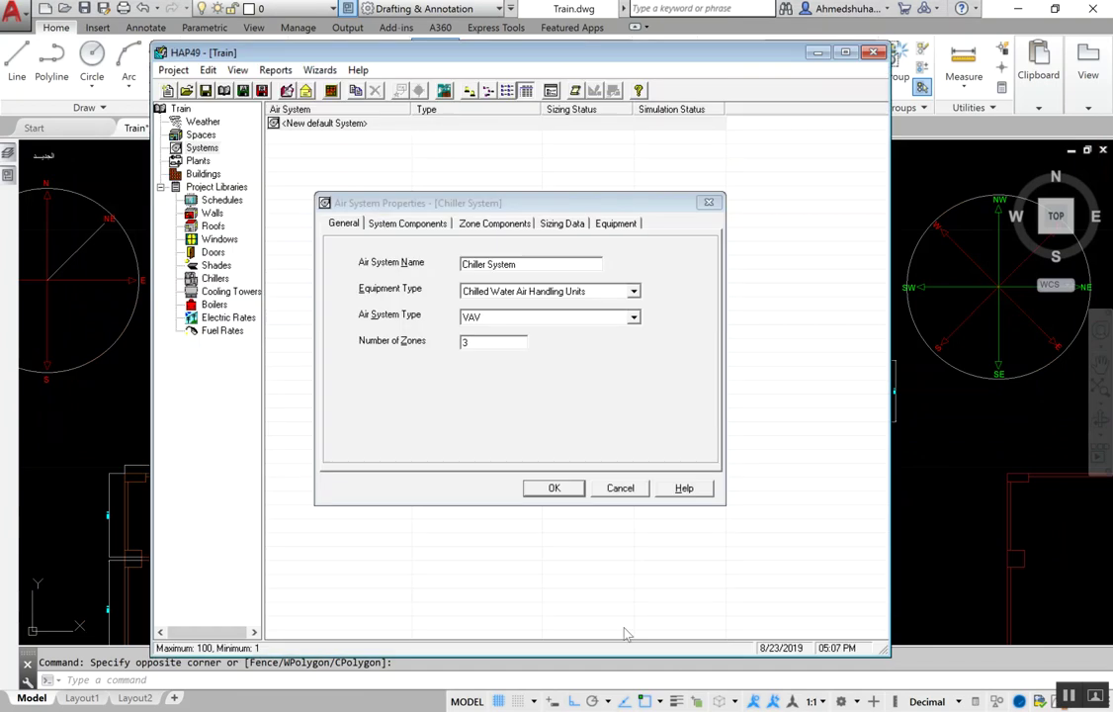
{"action": "left_click", "coordinate": [534, 291]}
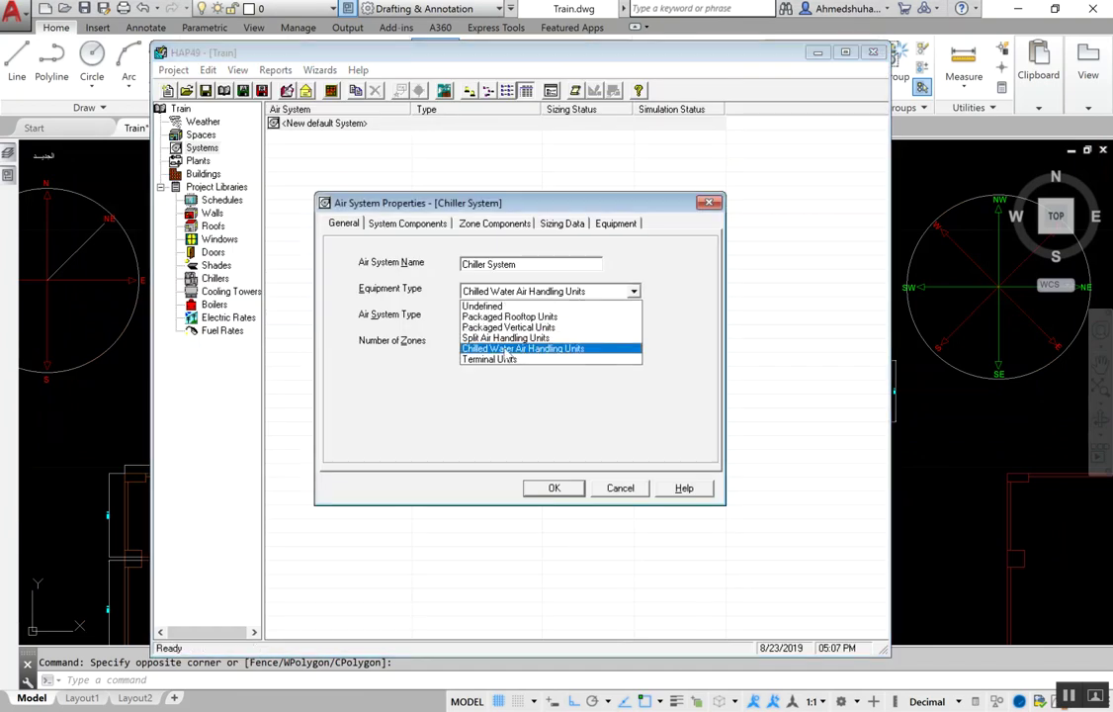
{"action": "left_click", "coordinate": [501, 364]}
{"action": "left_click", "coordinate": [494, 318]}
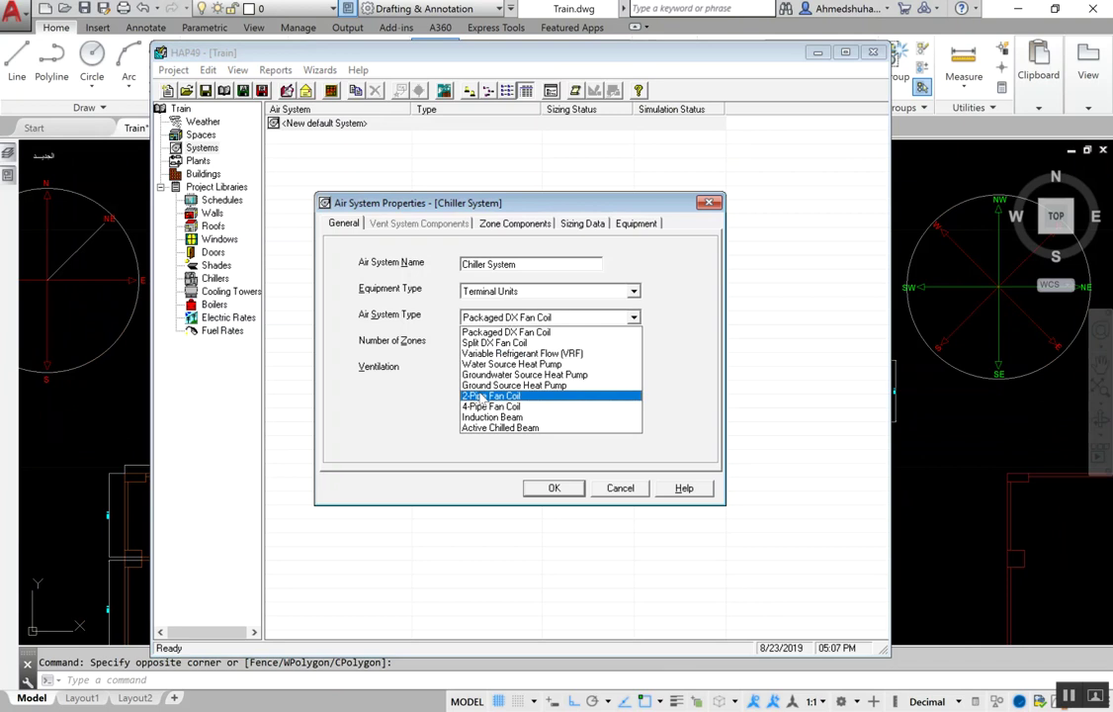
{"action": "left_click", "coordinate": [494, 392]}
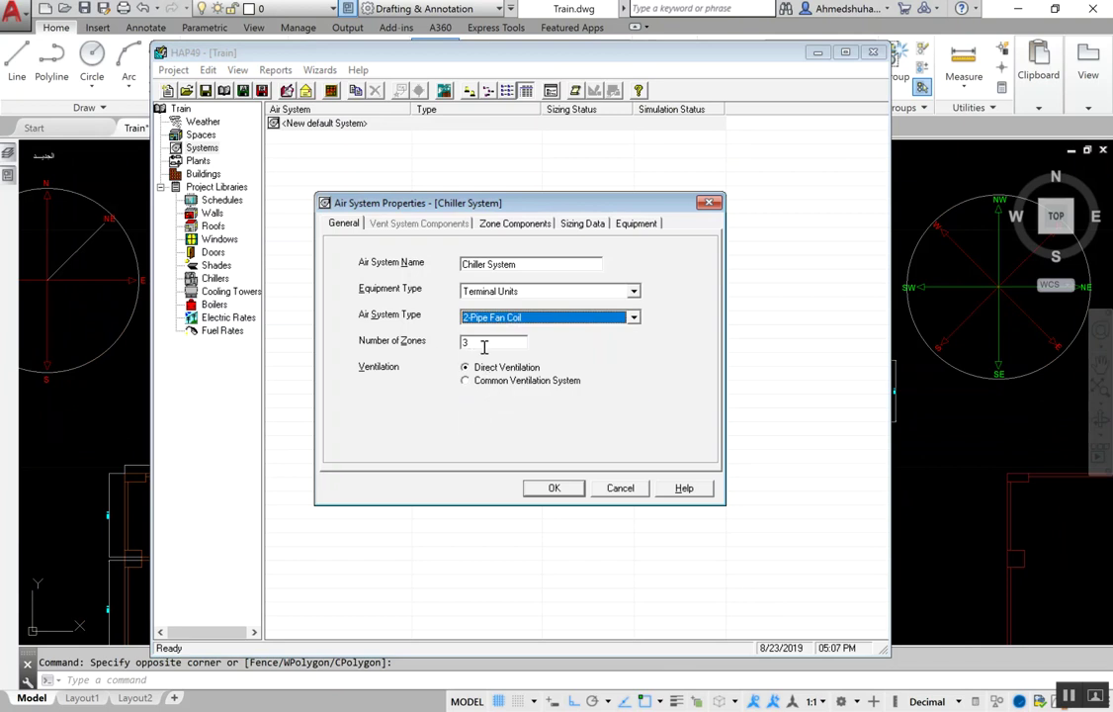
{"action": "left_click", "coordinate": [485, 346]}
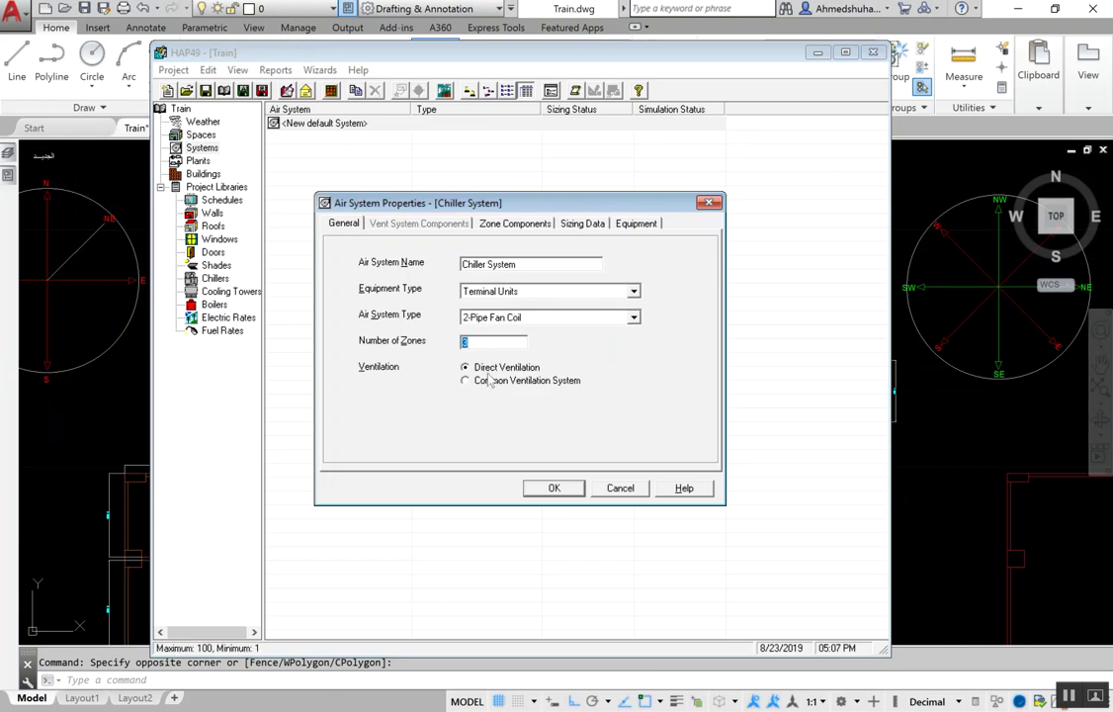
{"action": "left_click", "coordinate": [488, 384]}
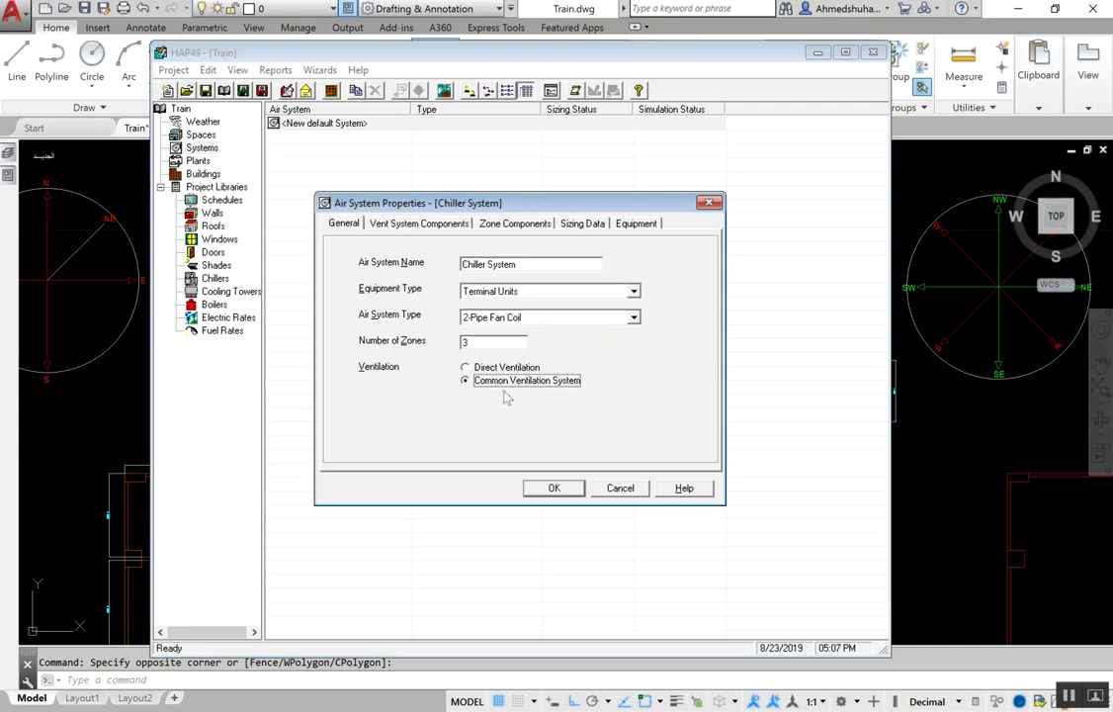
Enable the cooling coil in the vent system components and select its setpoint for editing
{"action": "left_click", "coordinate": [406, 223]}
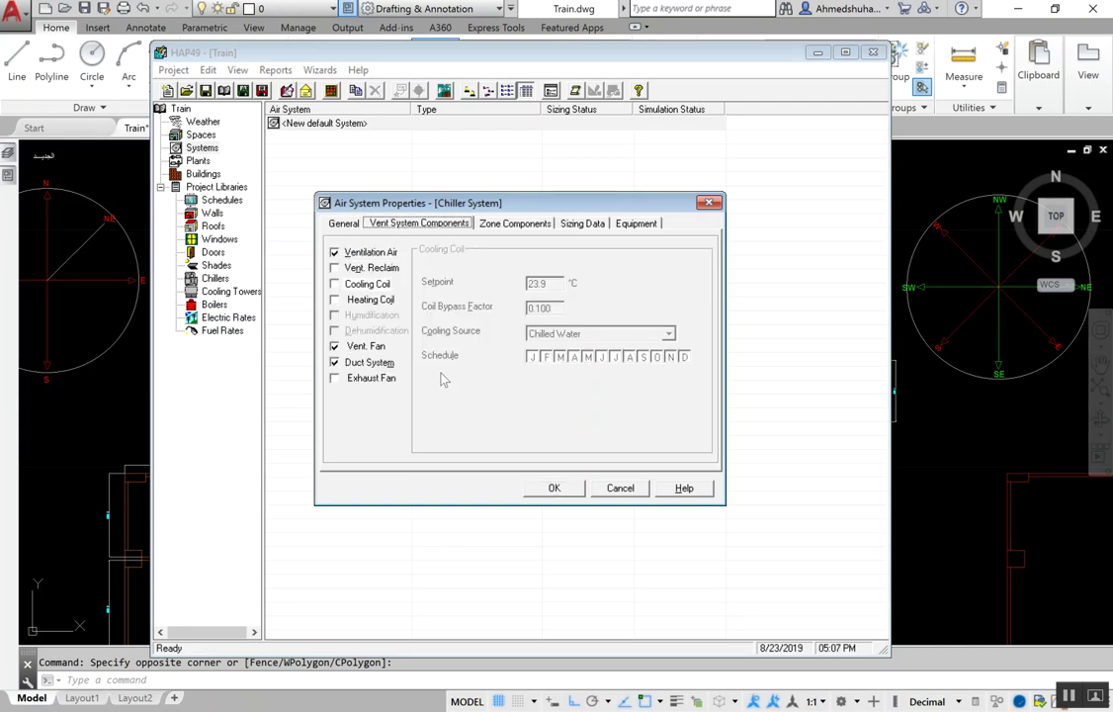
{"action": "left_click", "coordinate": [361, 287]}
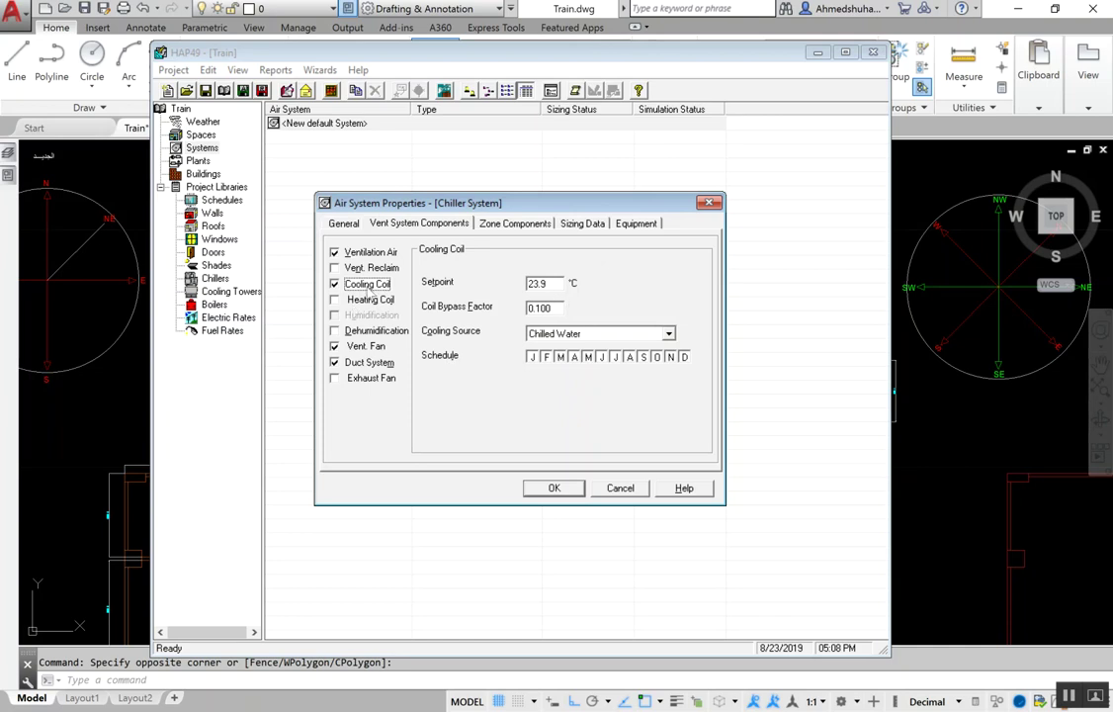
{"action": "left_click", "coordinate": [536, 285]}
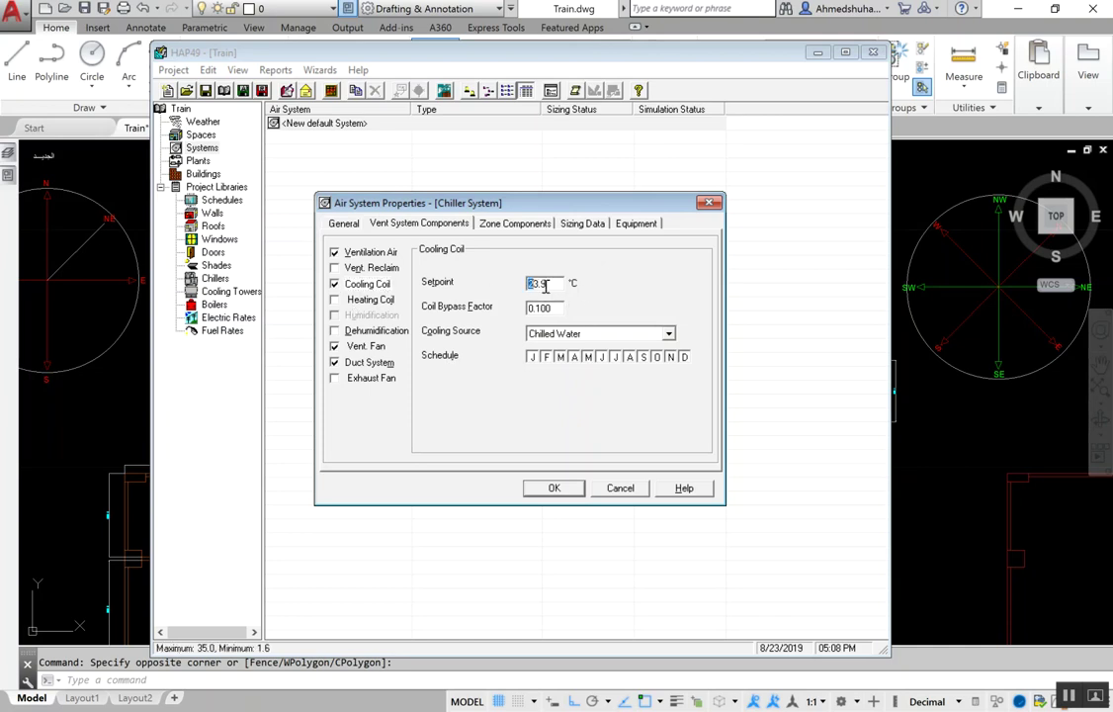
Set the Chiller System's equipment type to Chilled Water Air Handling Units and its air system type to VAV
{"action": "left_click", "coordinate": [344, 224]}
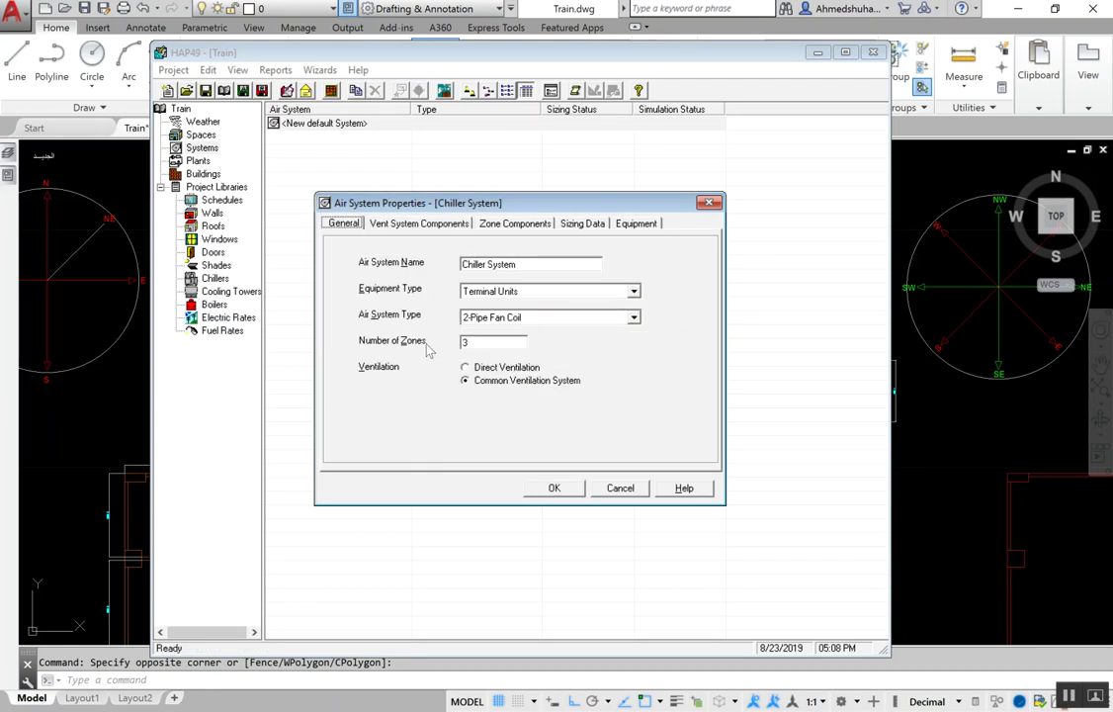
{"action": "left_click", "coordinate": [554, 291]}
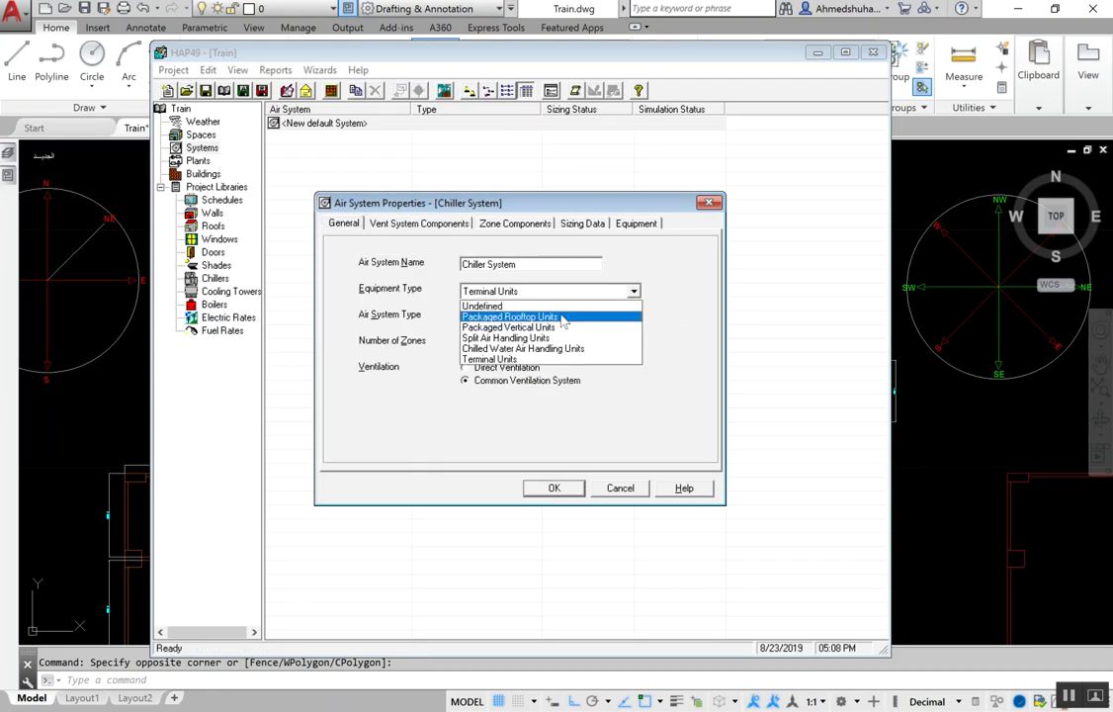
{"action": "left_click", "coordinate": [515, 346]}
{"action": "left_click", "coordinate": [527, 317]}
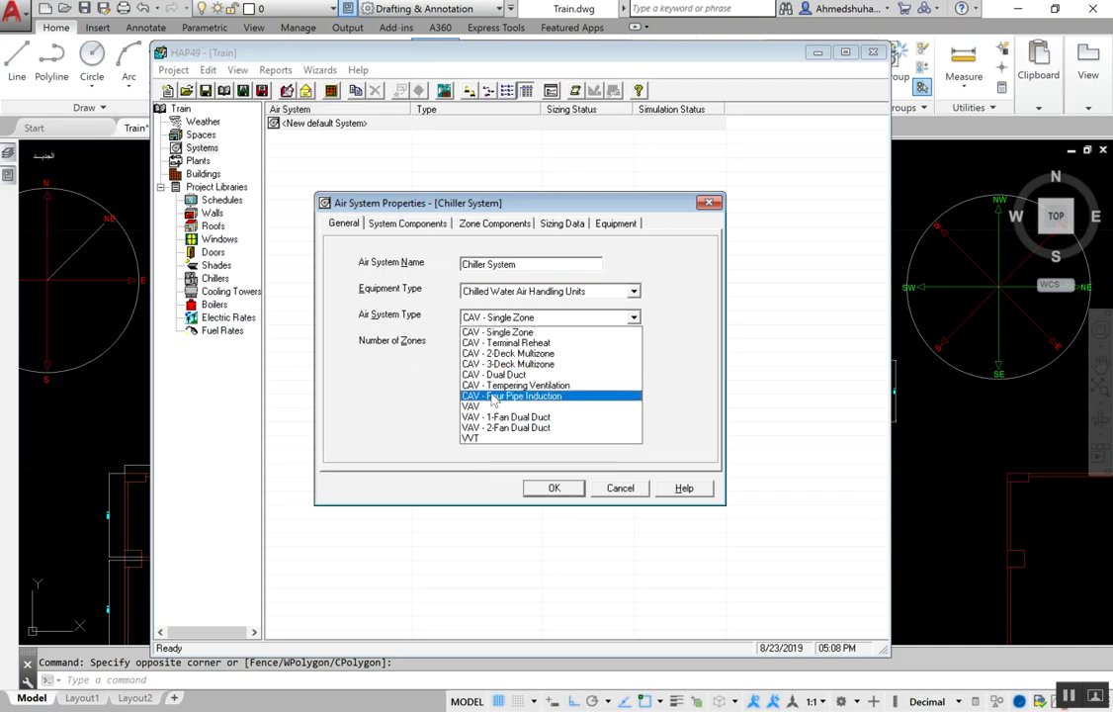
{"action": "key", "text": "Escape"}
{"action": "key", "text": "v"}
{"action": "key", "text": "Tab"}
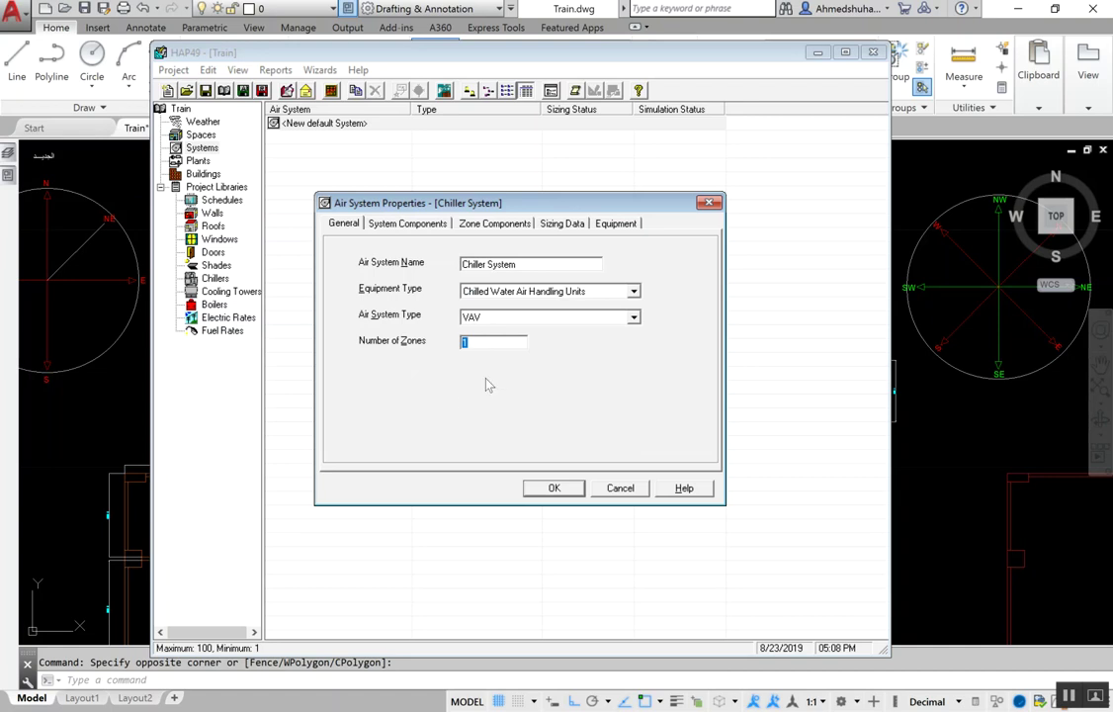
Switch to AutoCAD to review the hall unit's layout, and return to HAP's air system properties
{"action": "left_click", "coordinate": [126, 400]}
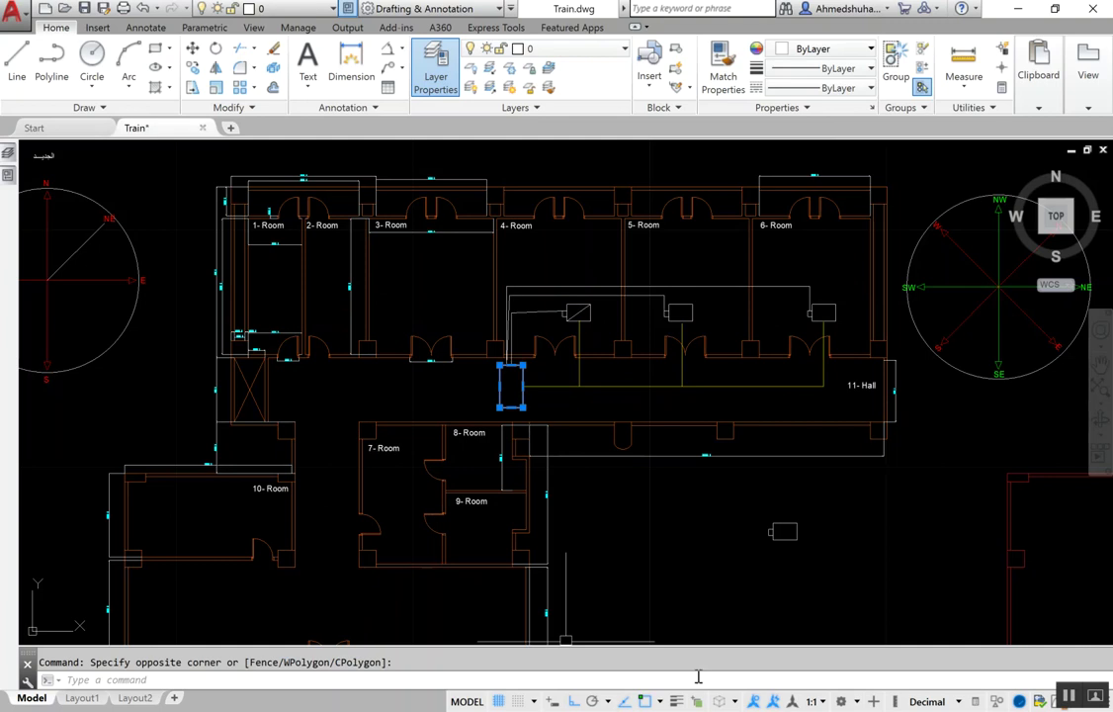
{"action": "key", "text": "alt+Tab"}
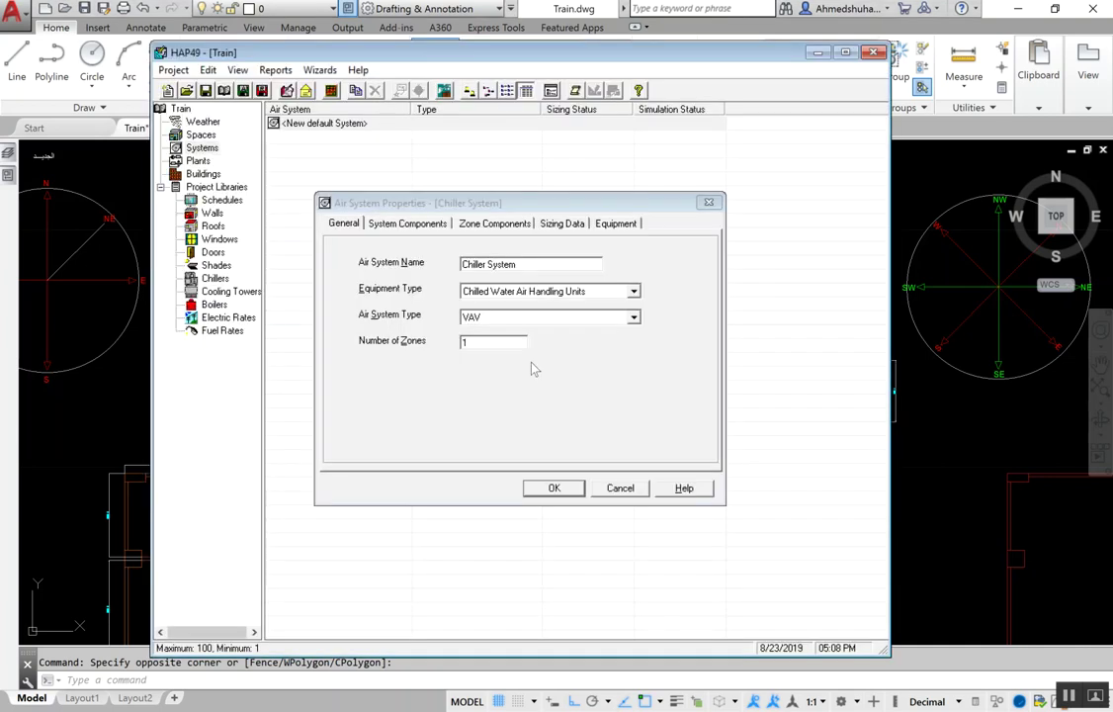
{"action": "left_click_drag", "start_coordinate": [479, 342], "coordinate": [460, 343]}
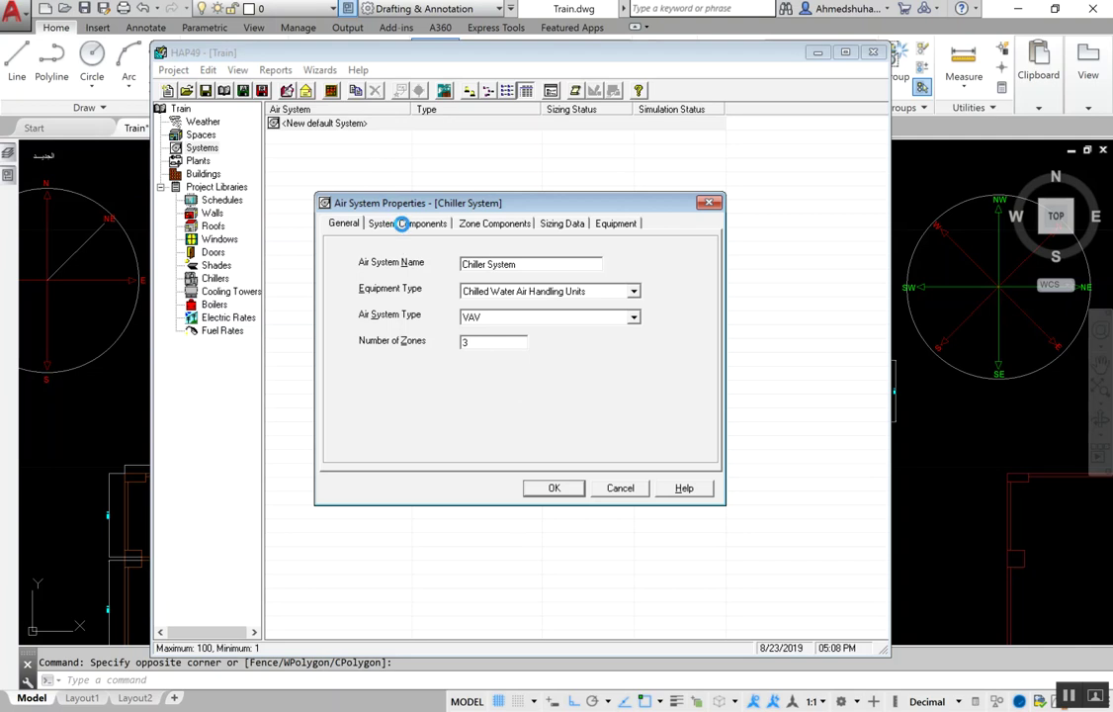
{"action": "left_click", "coordinate": [406, 223]}
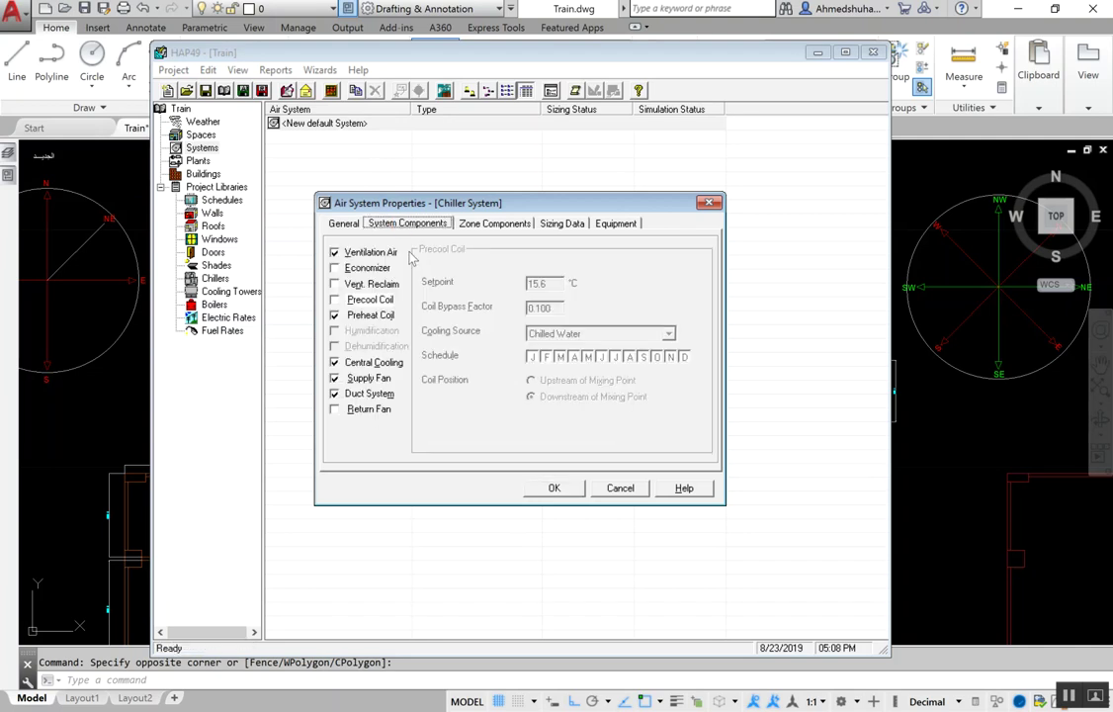
{"action": "left_click", "coordinate": [360, 254]}
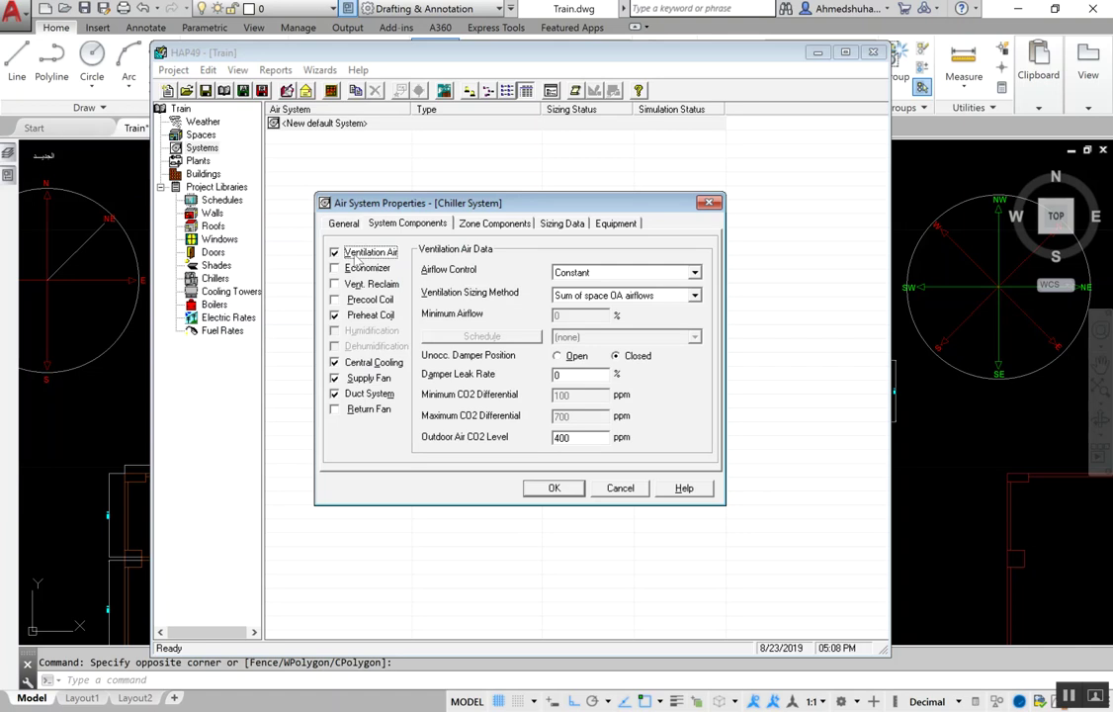
{"action": "left_click", "coordinate": [380, 269]}
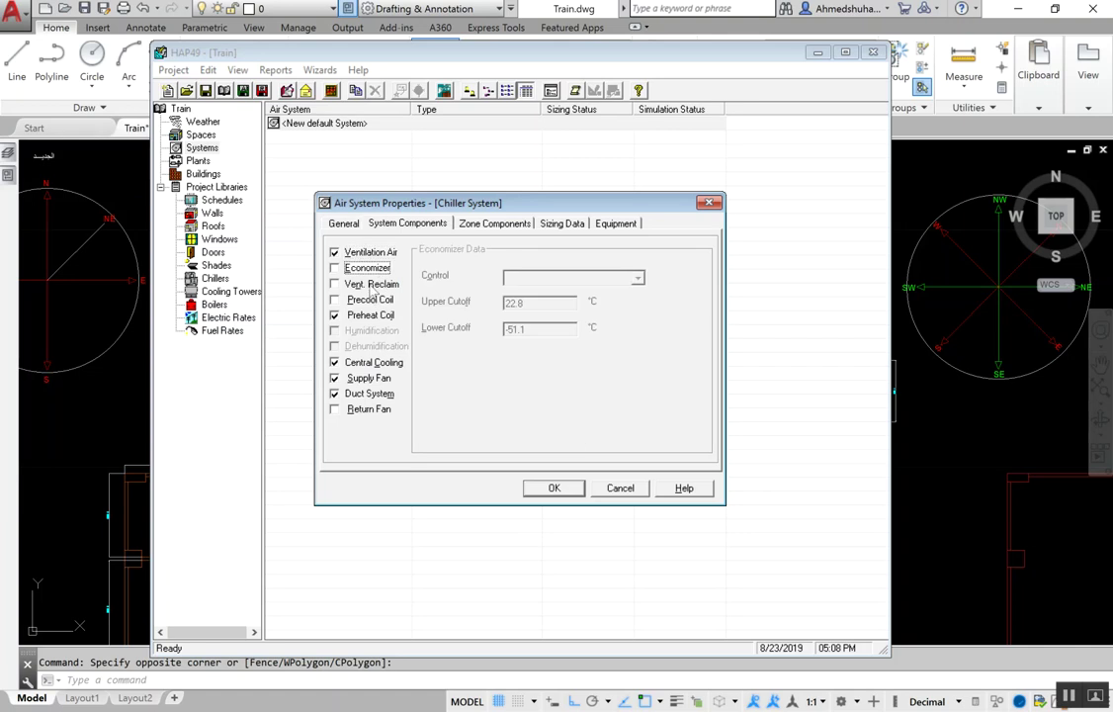
{"action": "left_click", "coordinate": [370, 284]}
{"action": "left_click", "coordinate": [368, 300]}
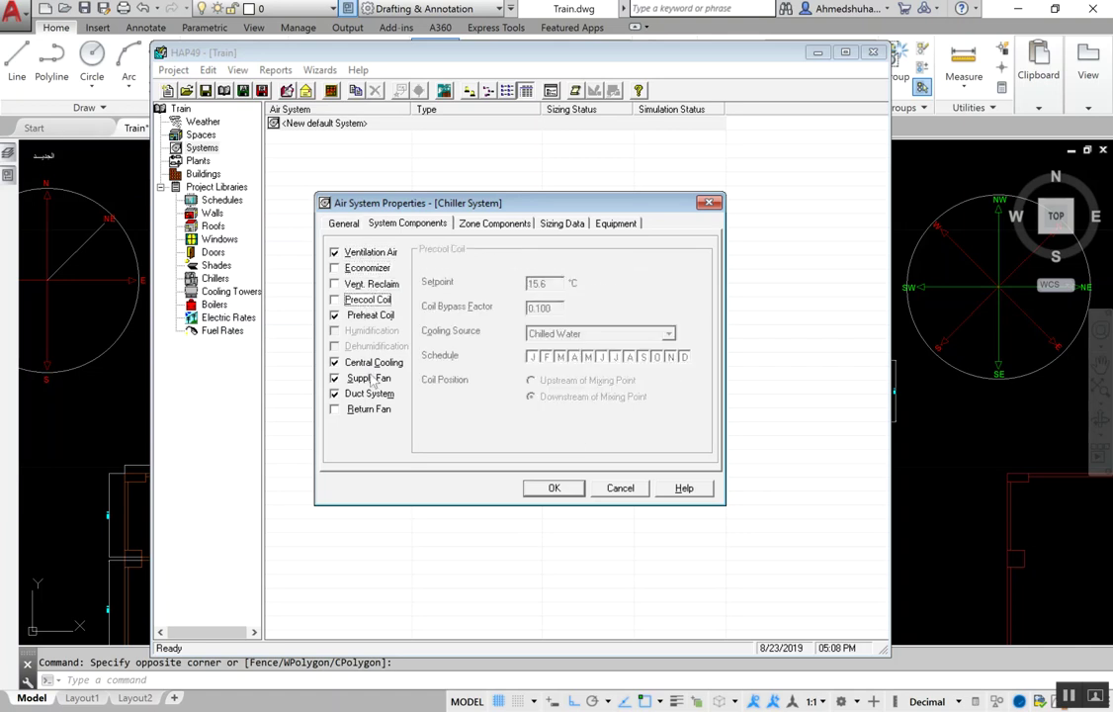
{"action": "left_click", "coordinate": [367, 314]}
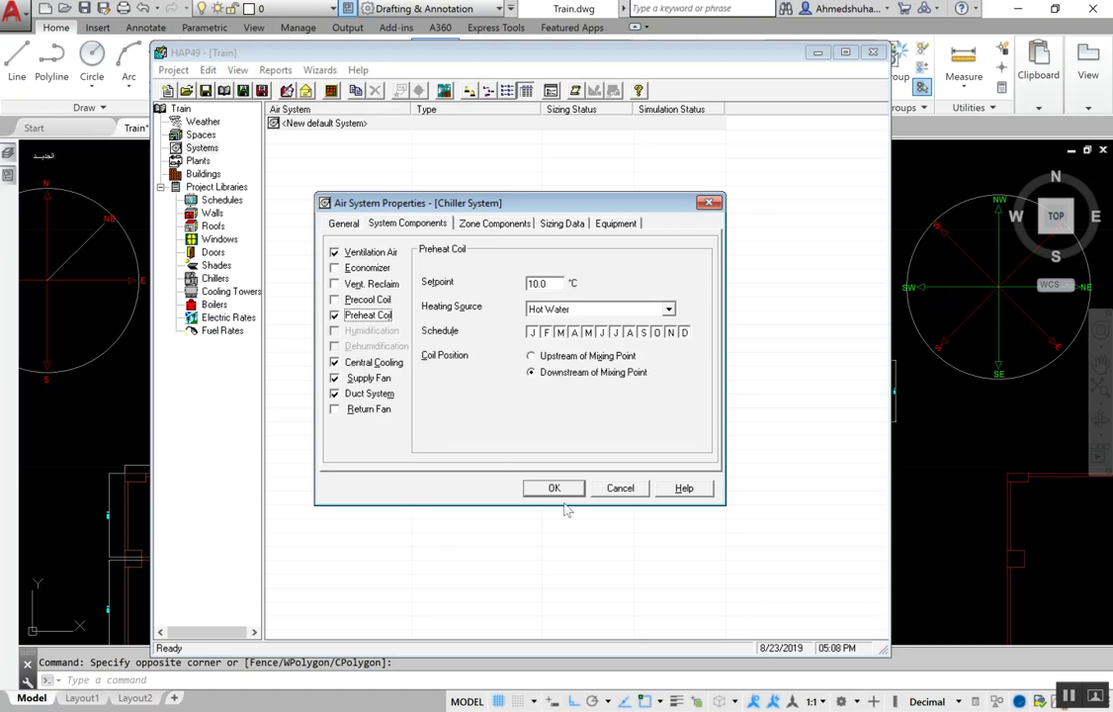
{"action": "left_click", "coordinate": [621, 490]}
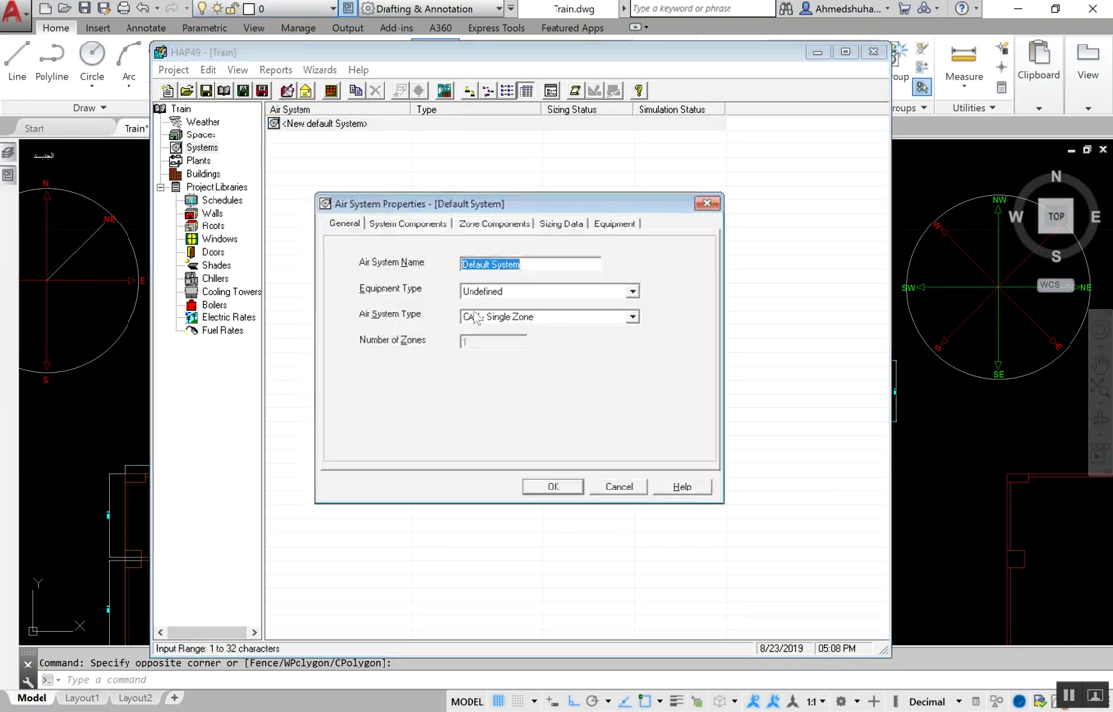
Set the new default system's equipment type to Chilled Water Air Handling Units and its air system type to VAV
{"action": "left_click", "coordinate": [500, 291]}
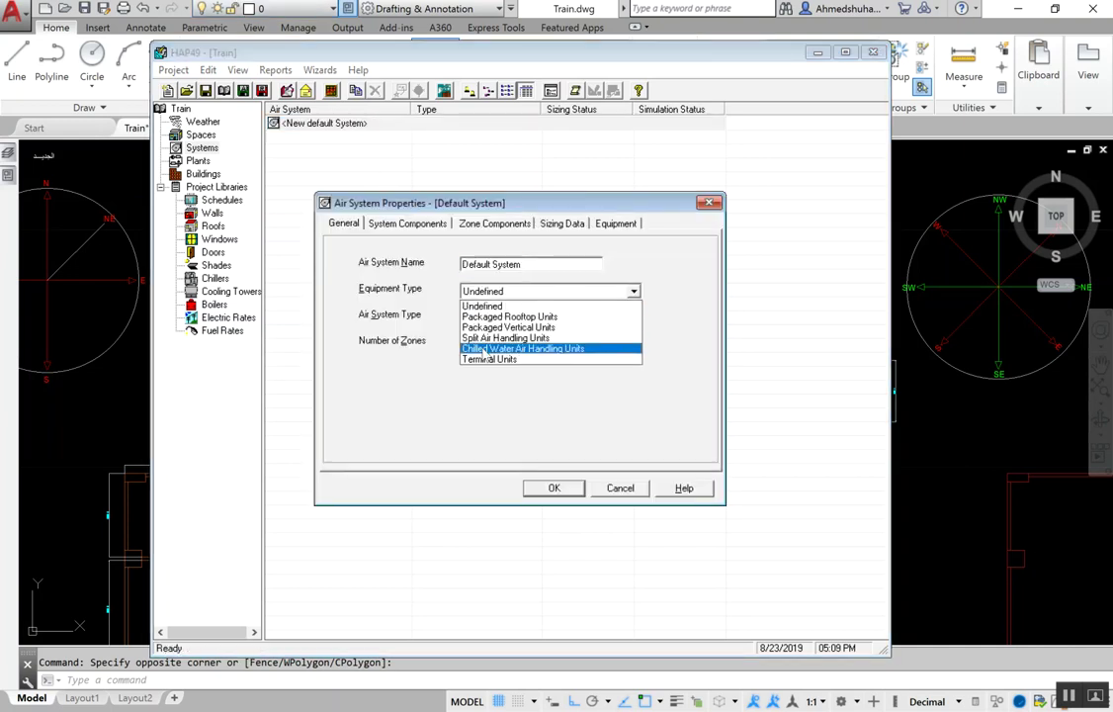
{"action": "left_click", "coordinate": [505, 348]}
{"action": "left_click", "coordinate": [514, 317]}
{"action": "left_click", "coordinate": [495, 411]}
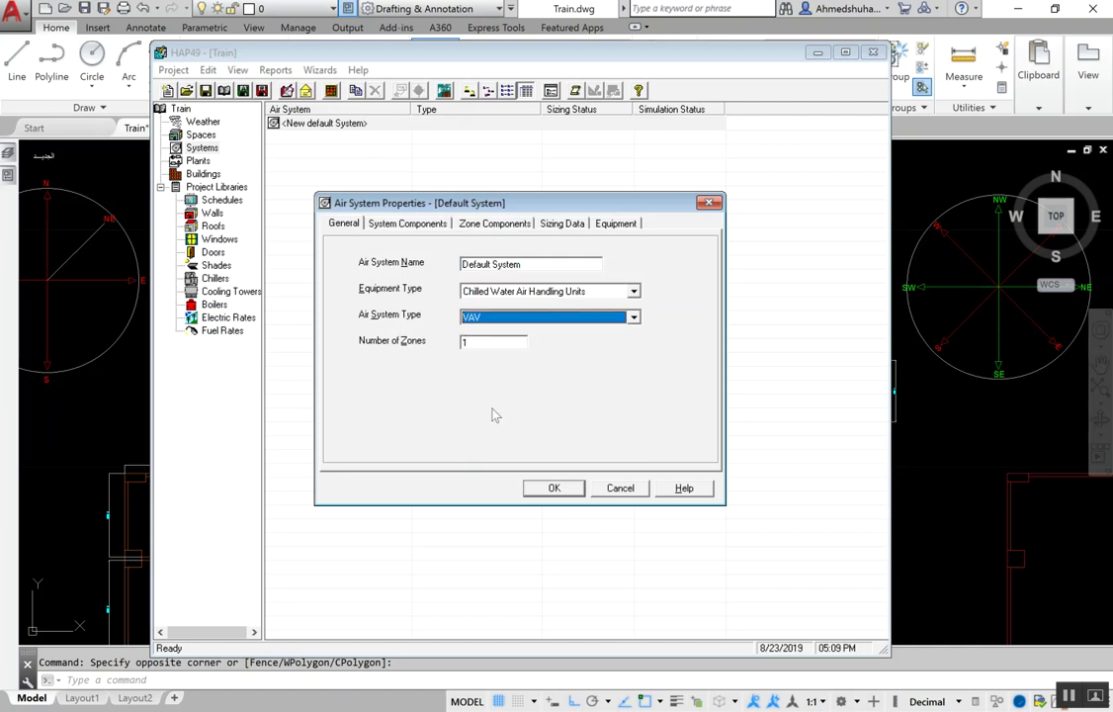
Set the number of zones to 3 and name the air system Chiller System
{"action": "double_click", "coordinate": [484, 342]}
{"action": "type", "text": "3"}
{"action": "left_click", "coordinate": [546, 261]}
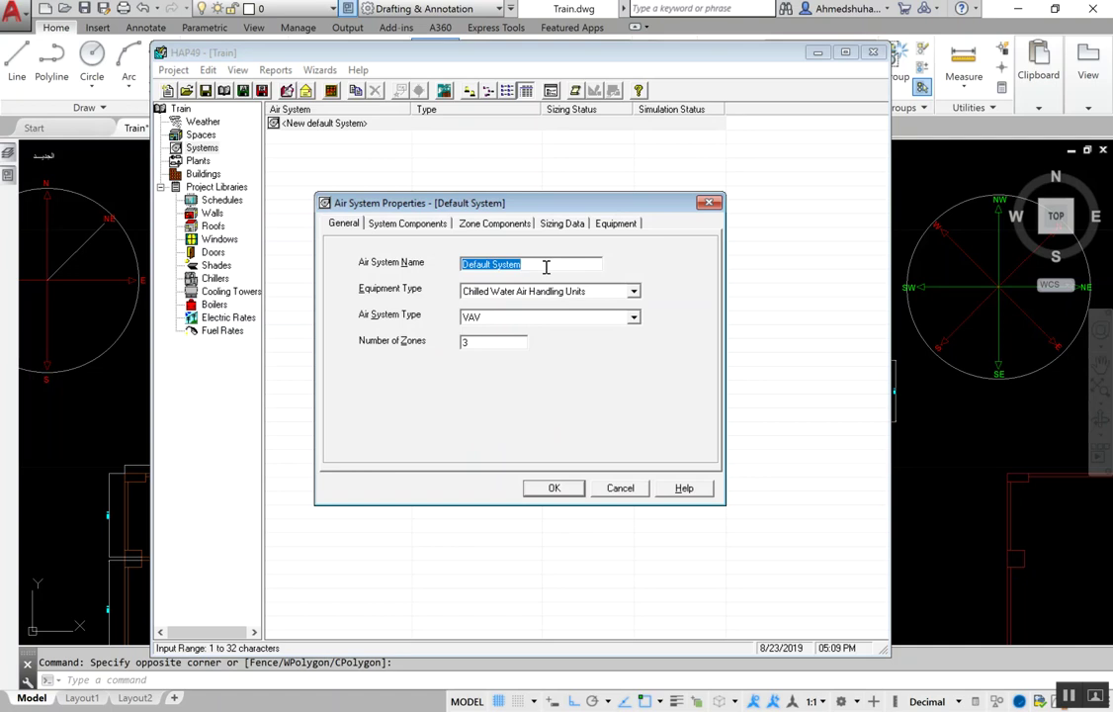
{"action": "type", "text": "Chiller Sys"}
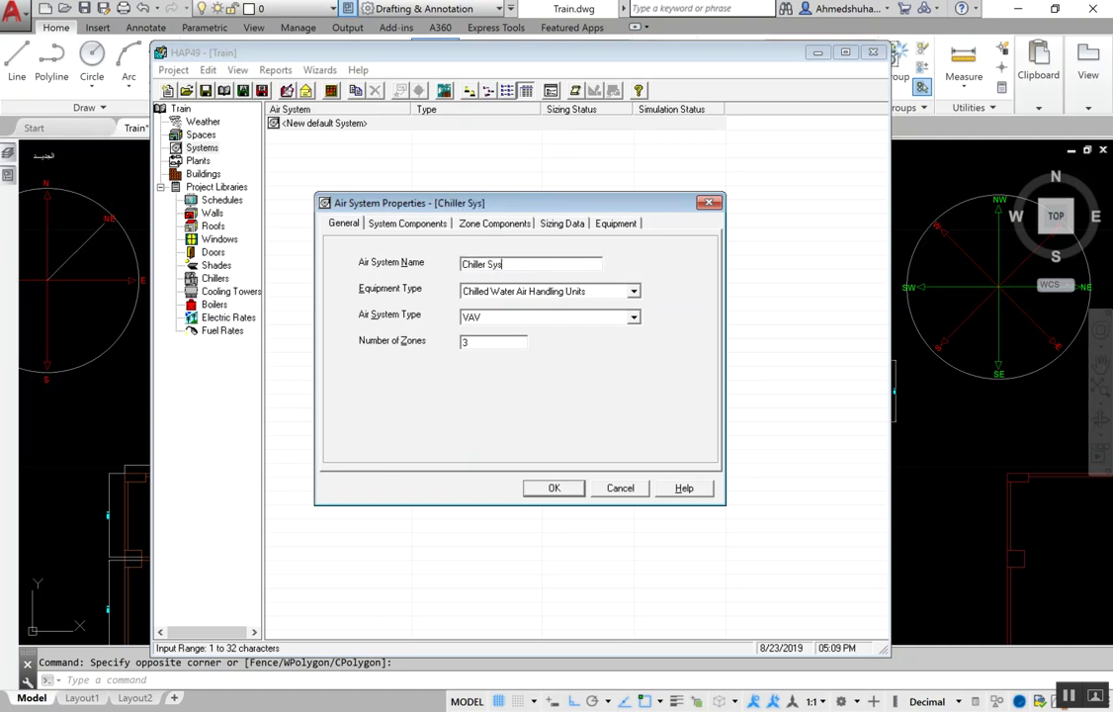
Examine the system component settings for humidification, dehumidification, central cooling, supply fan, duct system and return fan
{"action": "left_click", "coordinate": [383, 226]}
{"action": "left_click", "coordinate": [371, 334]}
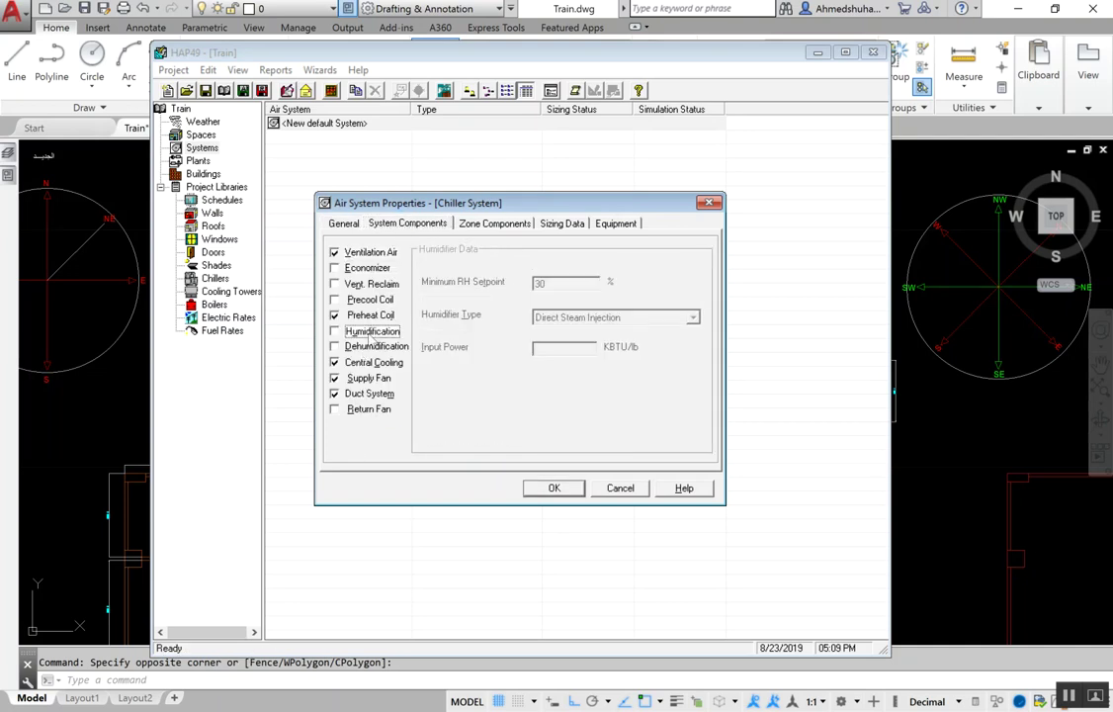
{"action": "key", "text": "Down"}
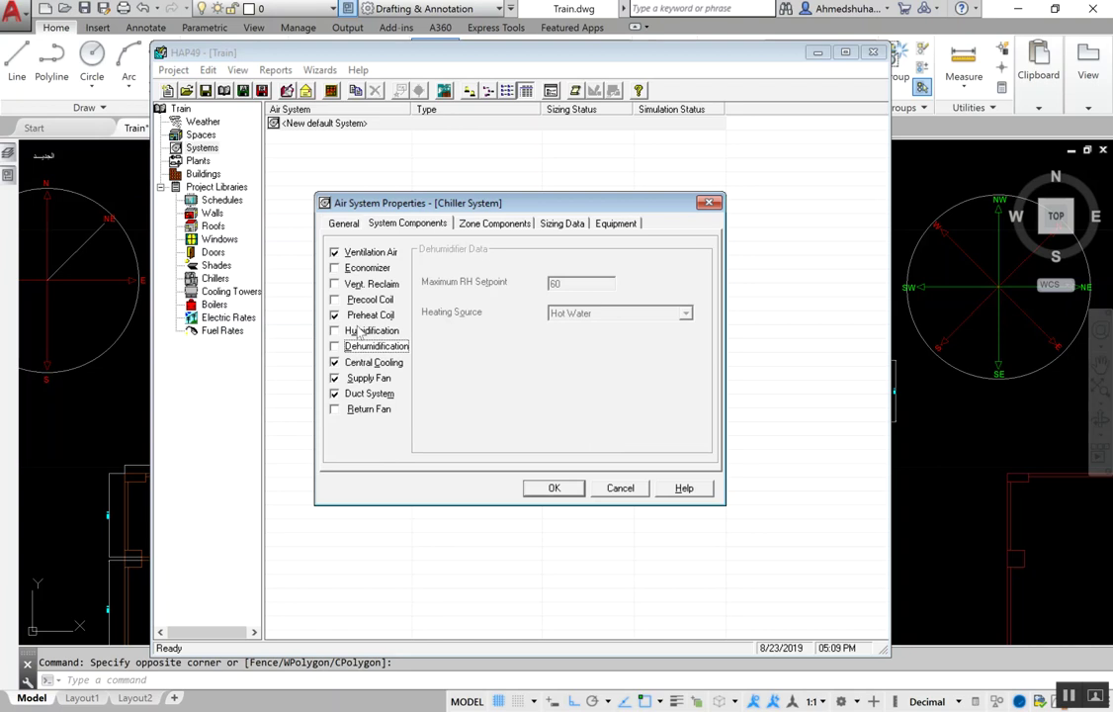
{"action": "key", "text": "Up"}
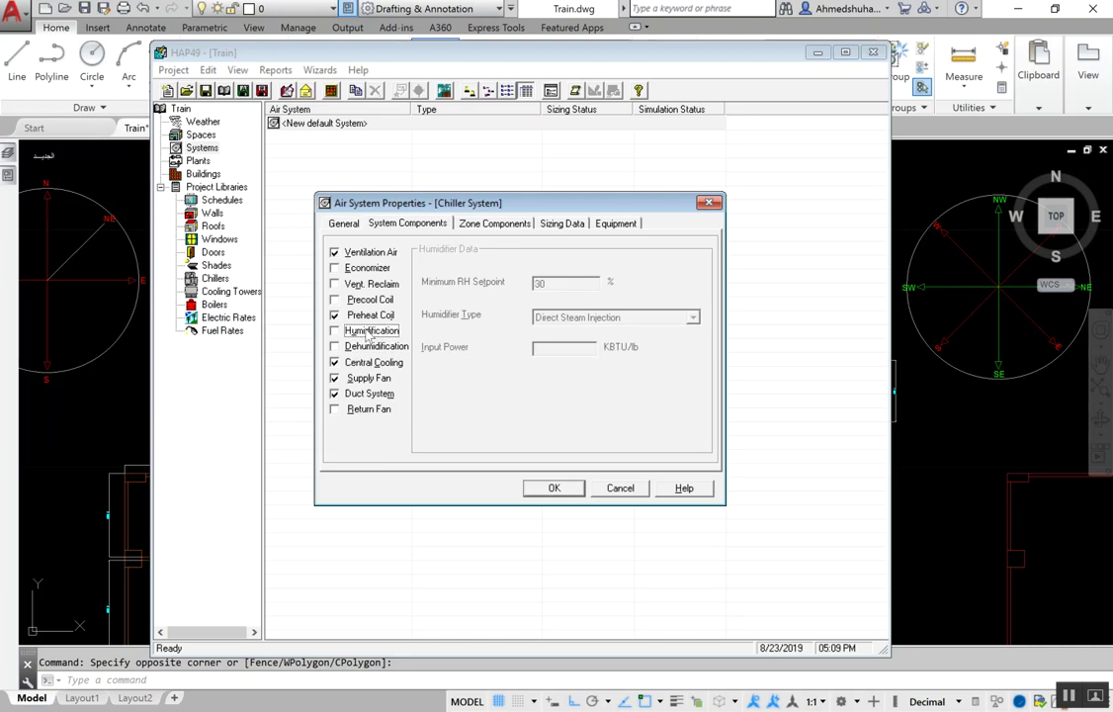
{"action": "key", "text": "Down"}
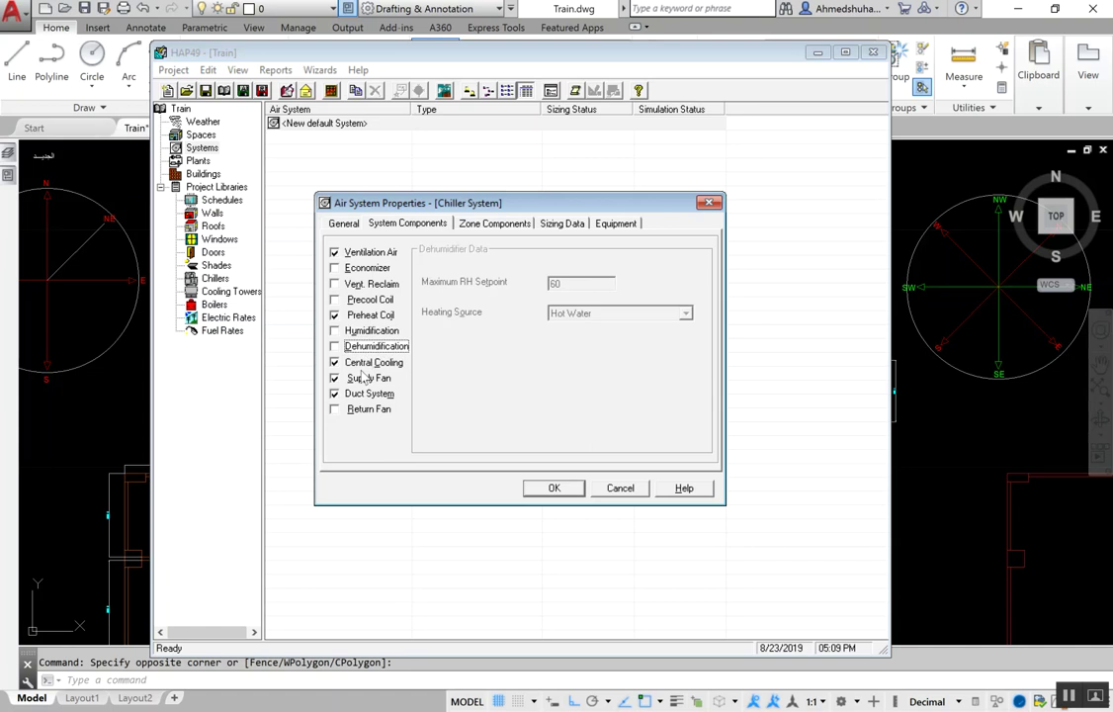
{"action": "key", "text": "Down"}
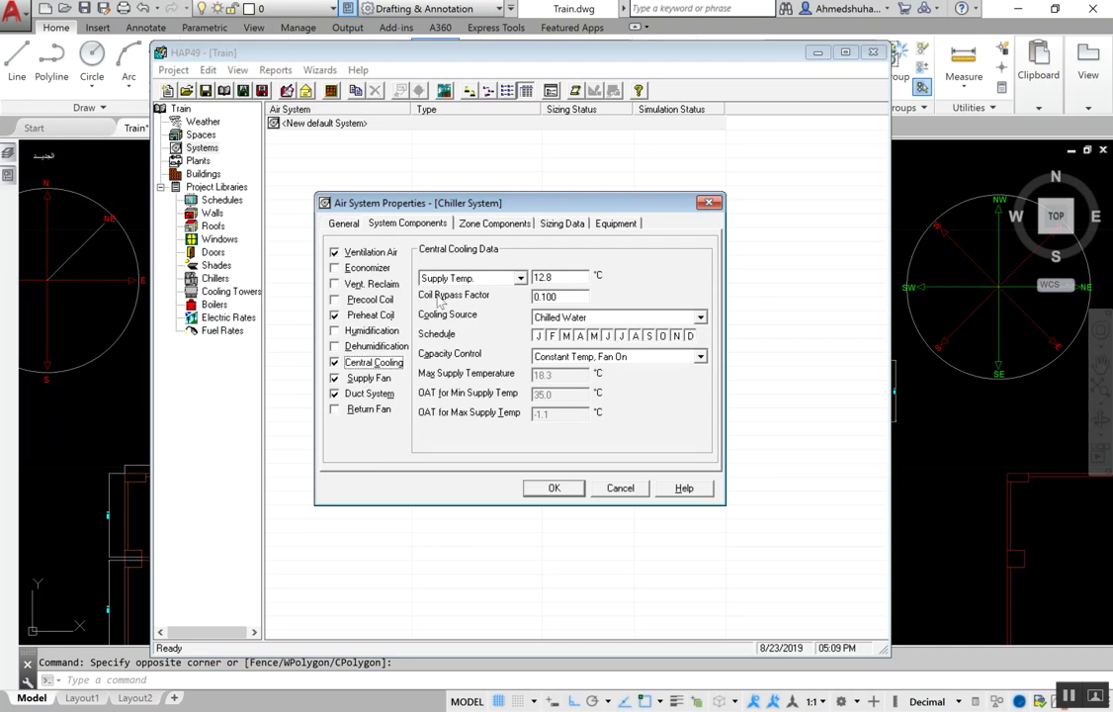
{"action": "key", "text": "Down"}
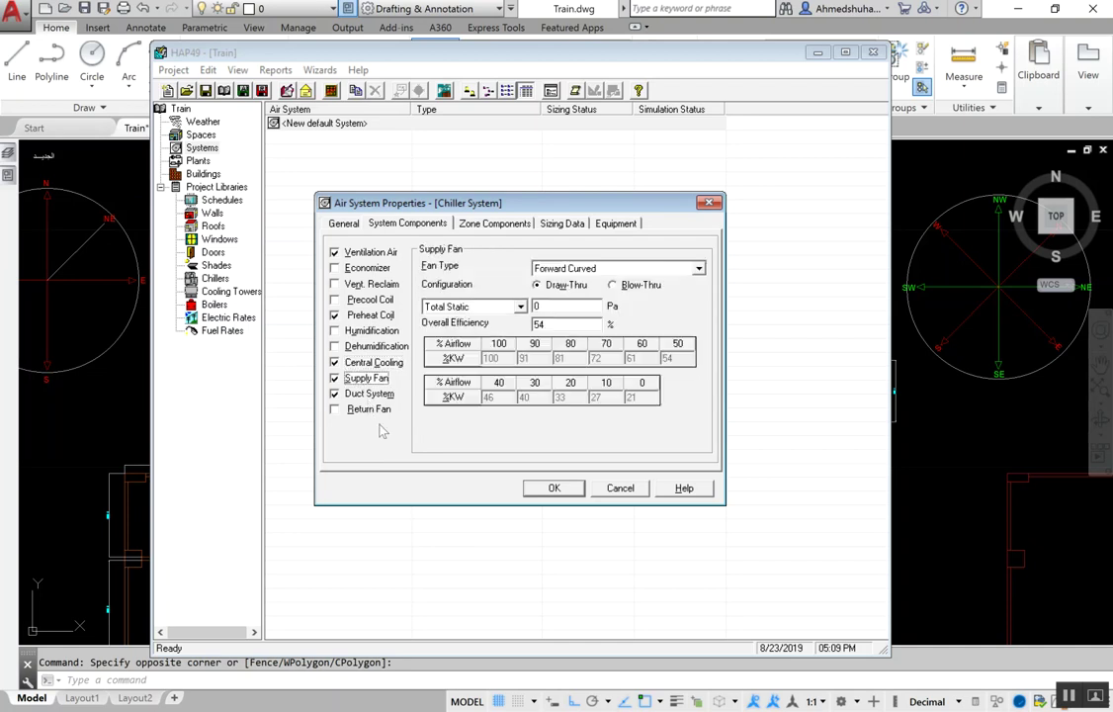
{"action": "key", "text": "Down"}
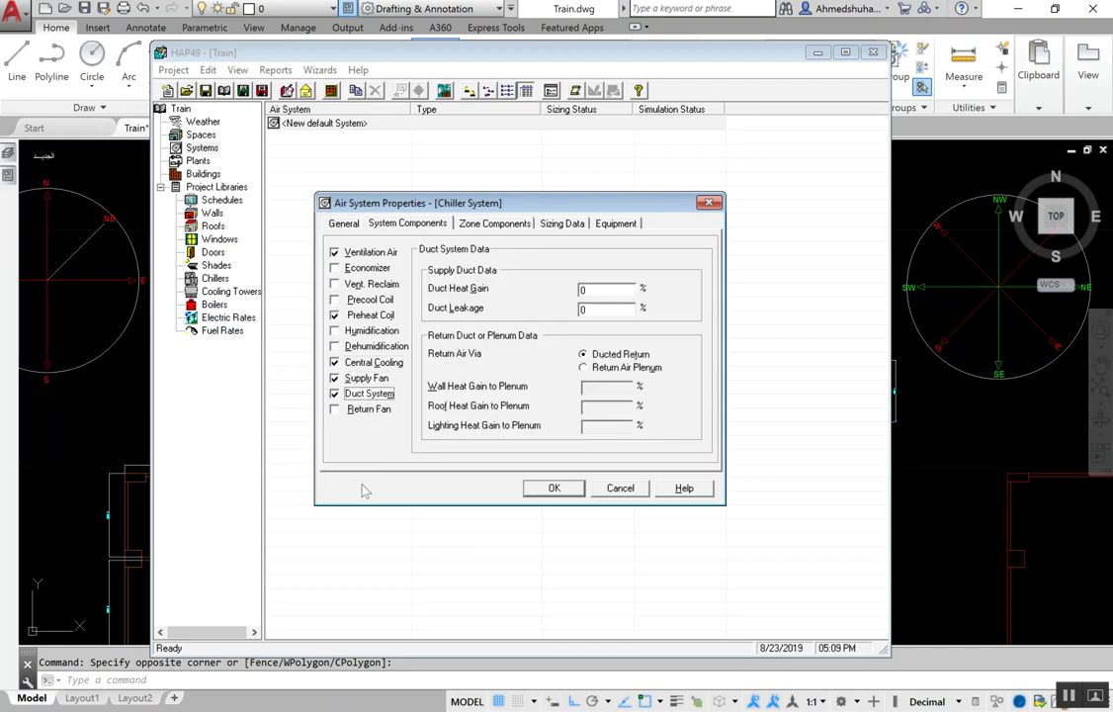
{"action": "key", "text": "Down"}
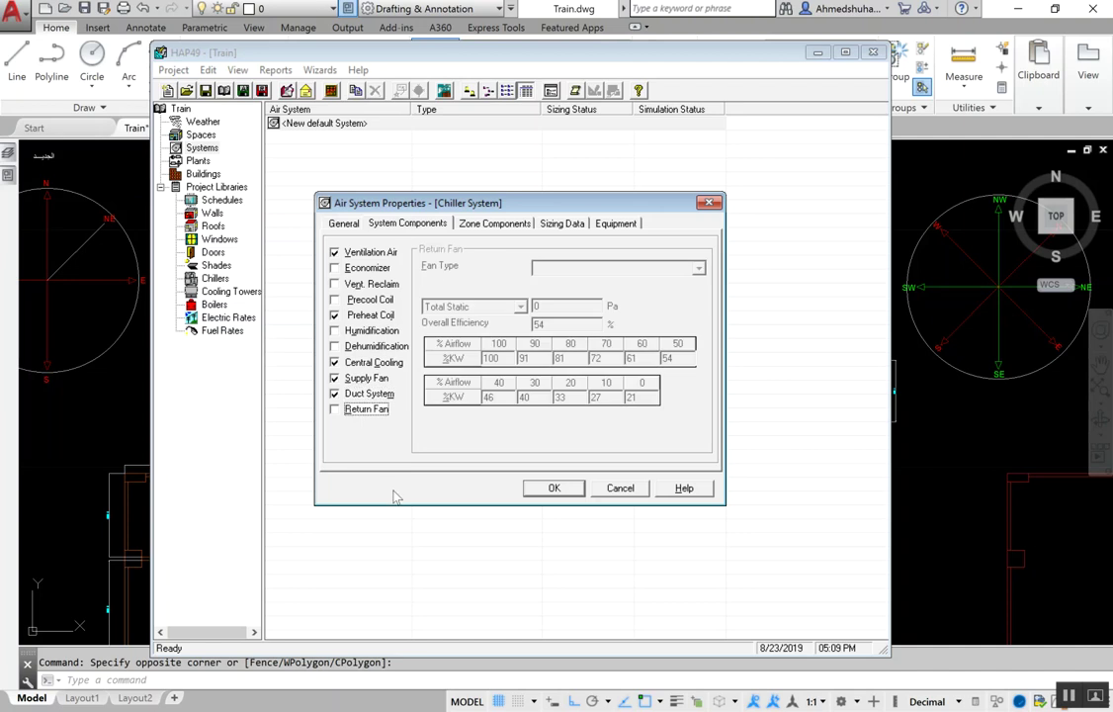